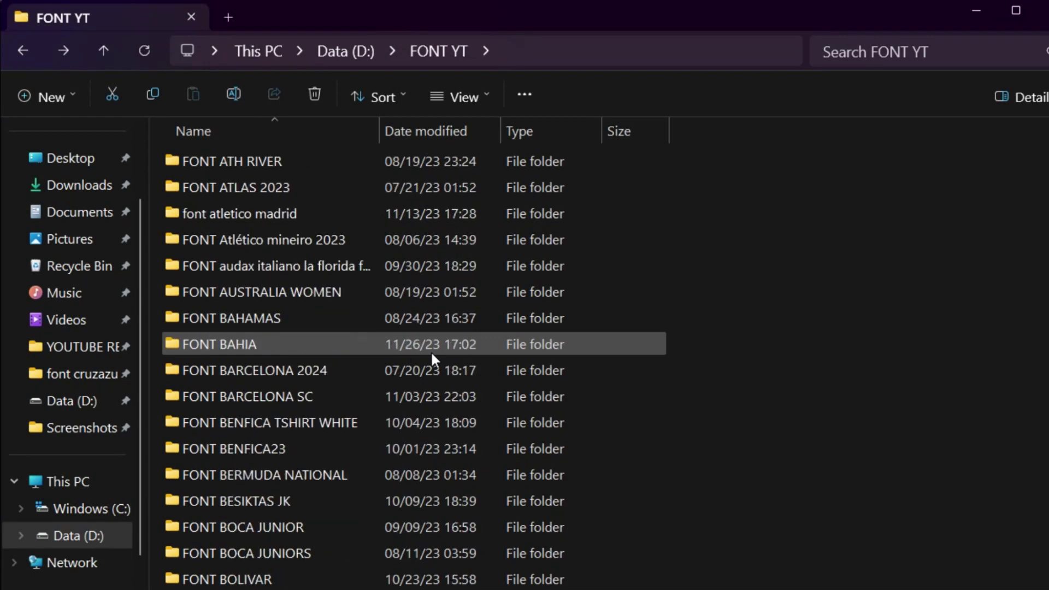
Install the caranya_fulham.2023 font from the TTF folder inside FONT FULHAM.
{"action": "scroll", "coordinate": [431, 356], "scroll_direction": "down", "scroll_amount": 12}
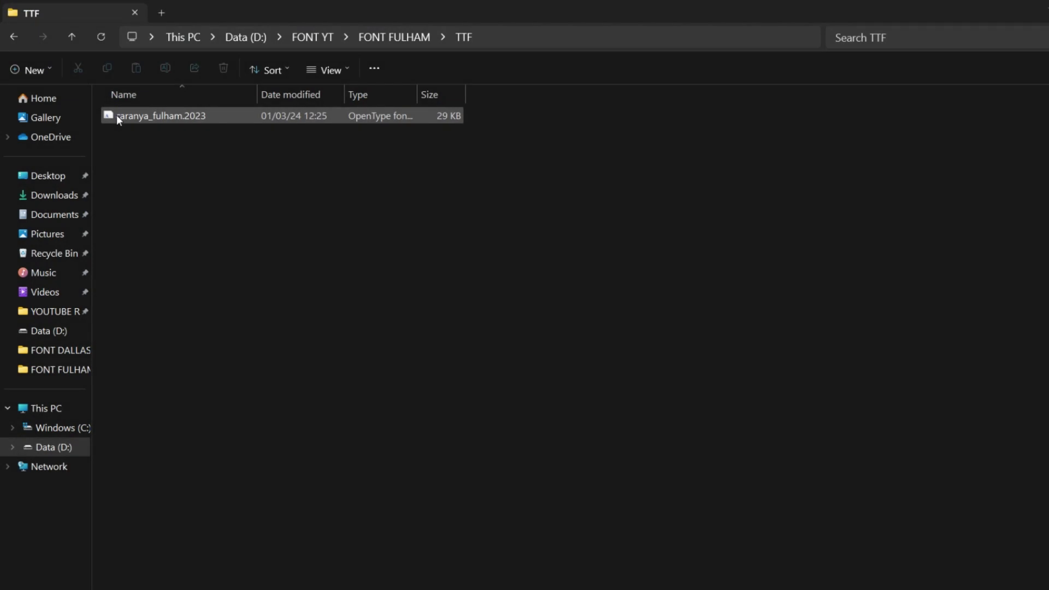
{"action": "double_click", "coordinate": [118, 118]}
{"action": "left_click", "coordinate": [95, 80]}
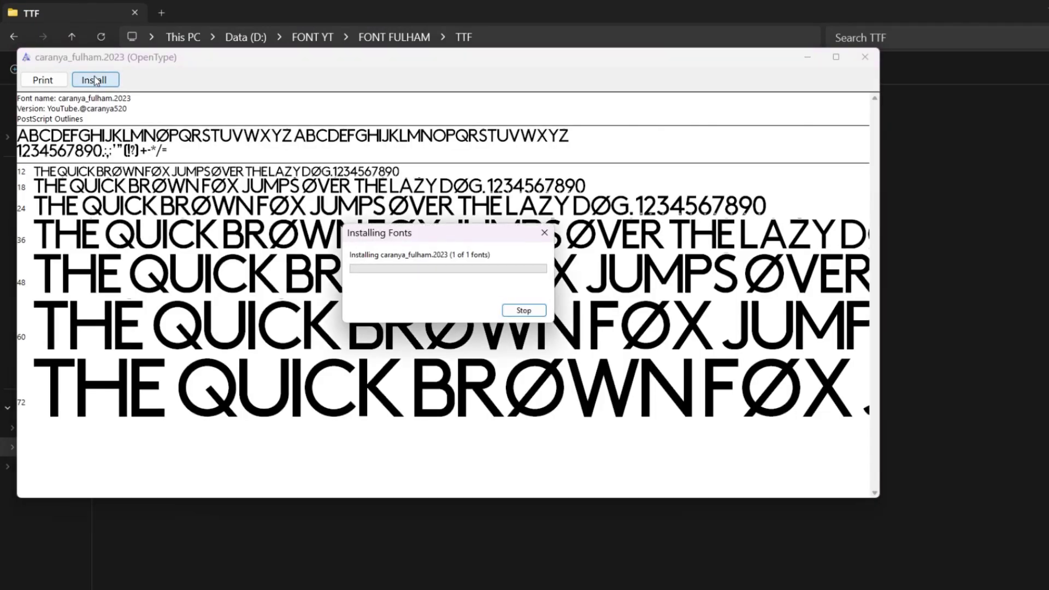
{"action": "left_click", "coordinate": [866, 58]}
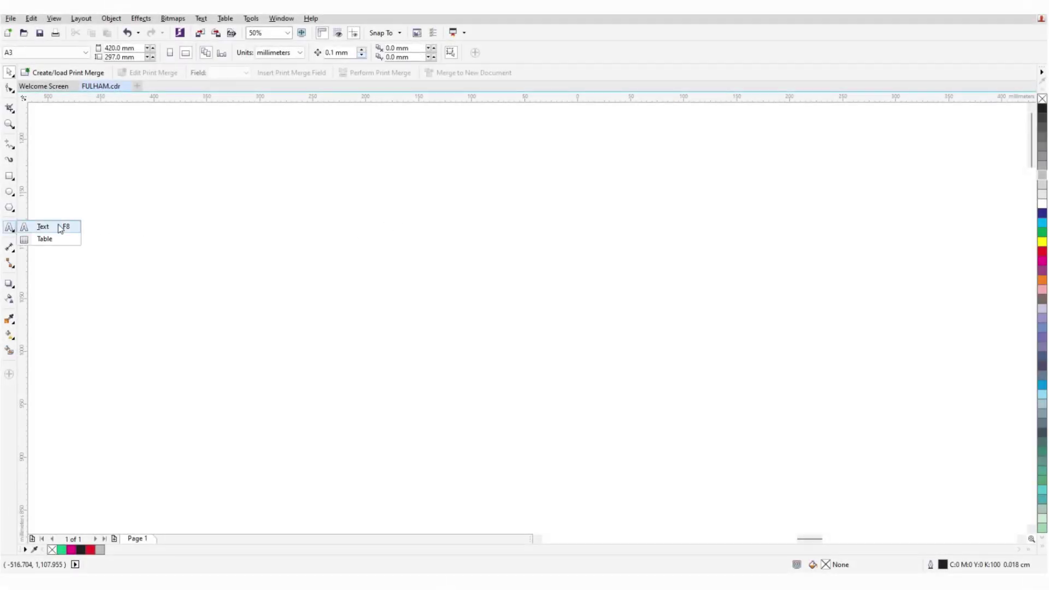
Add the artistic text "caranya" to the drawing and enlarge it to about 167 mm wide.
{"action": "left_click", "coordinate": [60, 228]}
{"action": "left_click", "coordinate": [371, 198]}
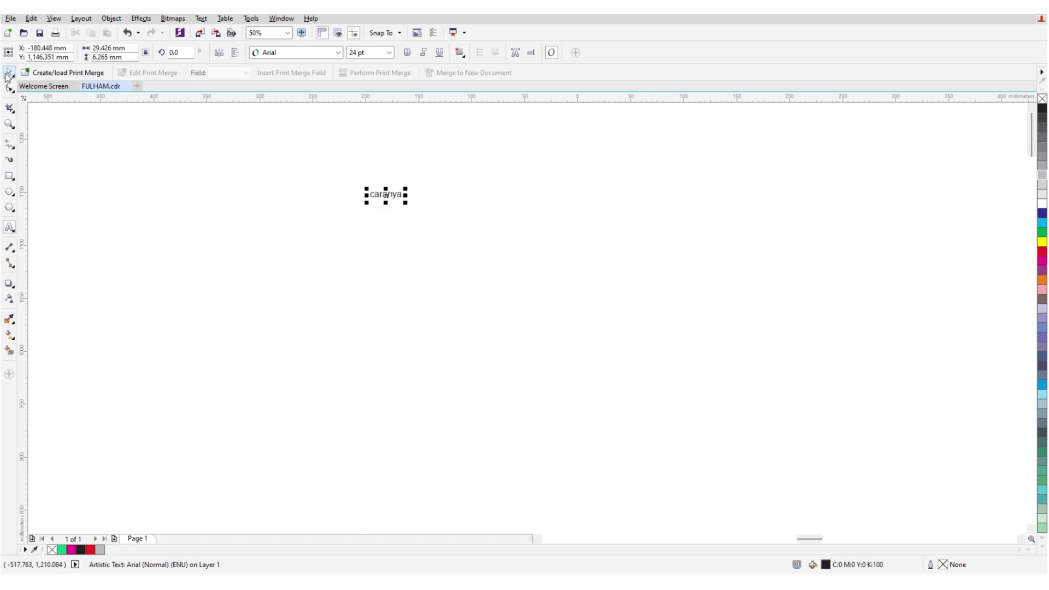
{"action": "left_click_drag", "start_coordinate": [404, 202], "coordinate": [550, 269]}
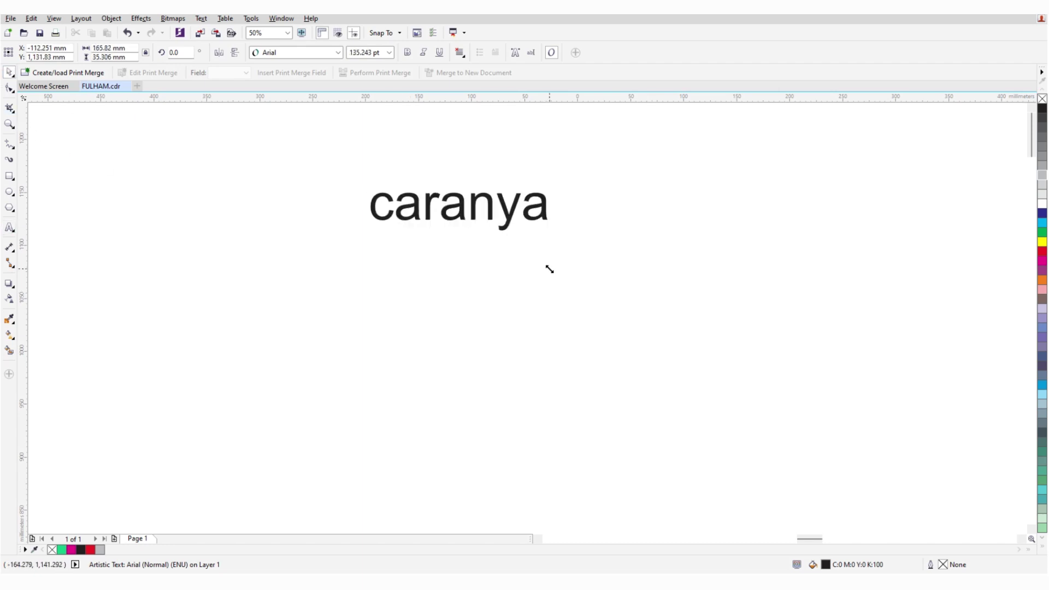
Apply the caranya_fulham.2023 font to the text and enlarge it to about 322 mm wide.
{"action": "left_click", "coordinate": [310, 52]}
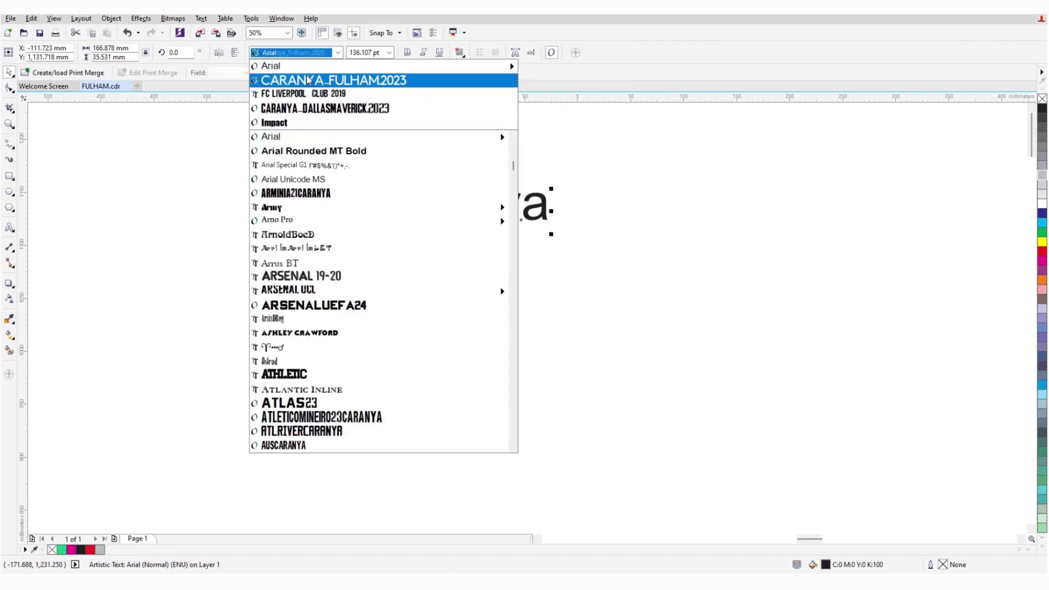
{"action": "left_click", "coordinate": [335, 73]}
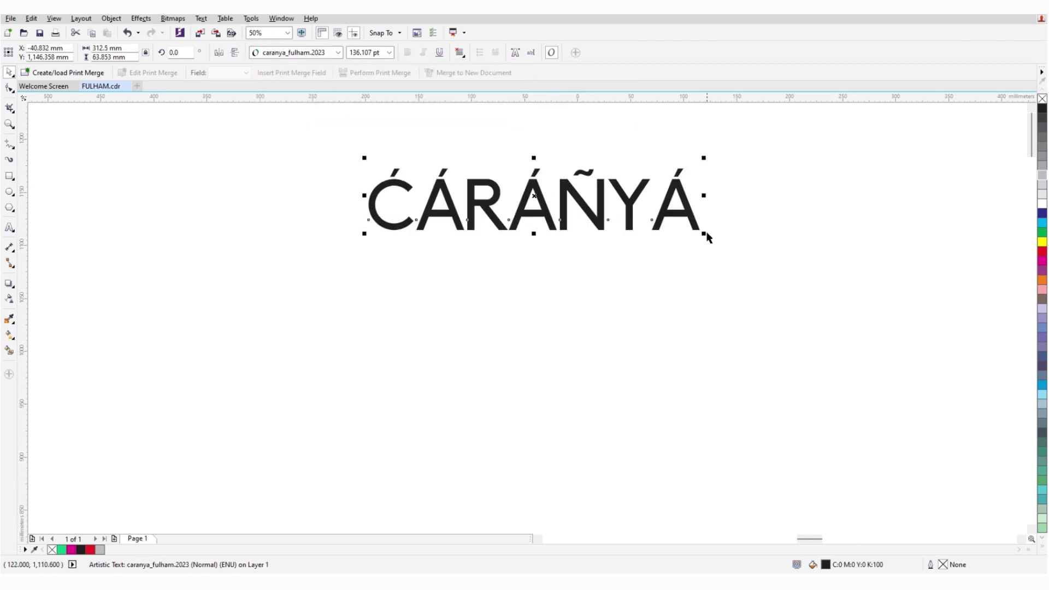
{"action": "left_click_drag", "start_coordinate": [705, 235], "coordinate": [713, 237]}
{"action": "key", "text": "Escape"}
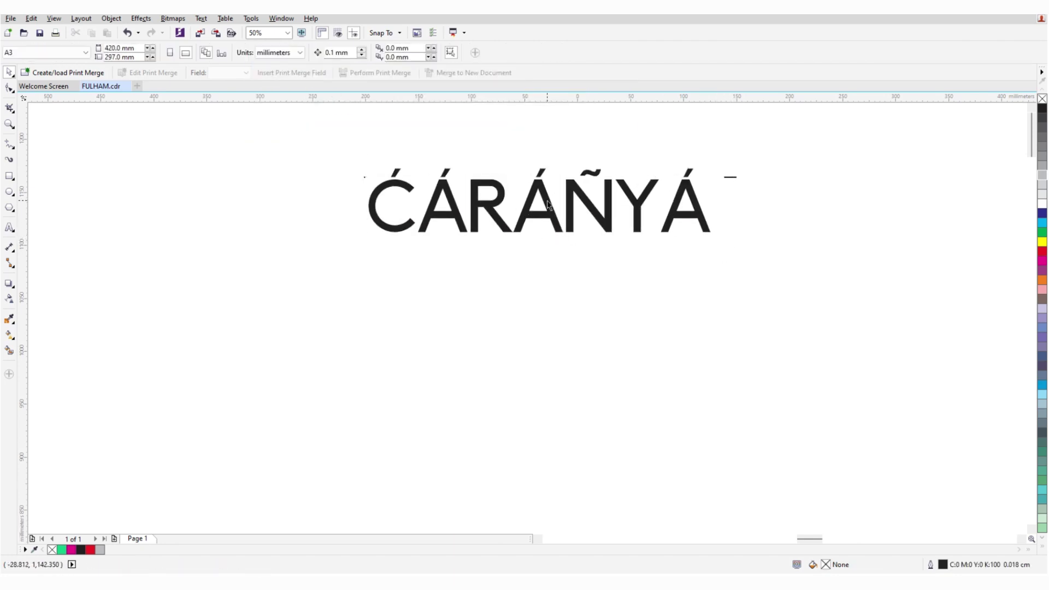
{"action": "left_click_drag", "start_coordinate": [548, 205], "coordinate": [548, 270]}
{"action": "double_click", "coordinate": [548, 271]}
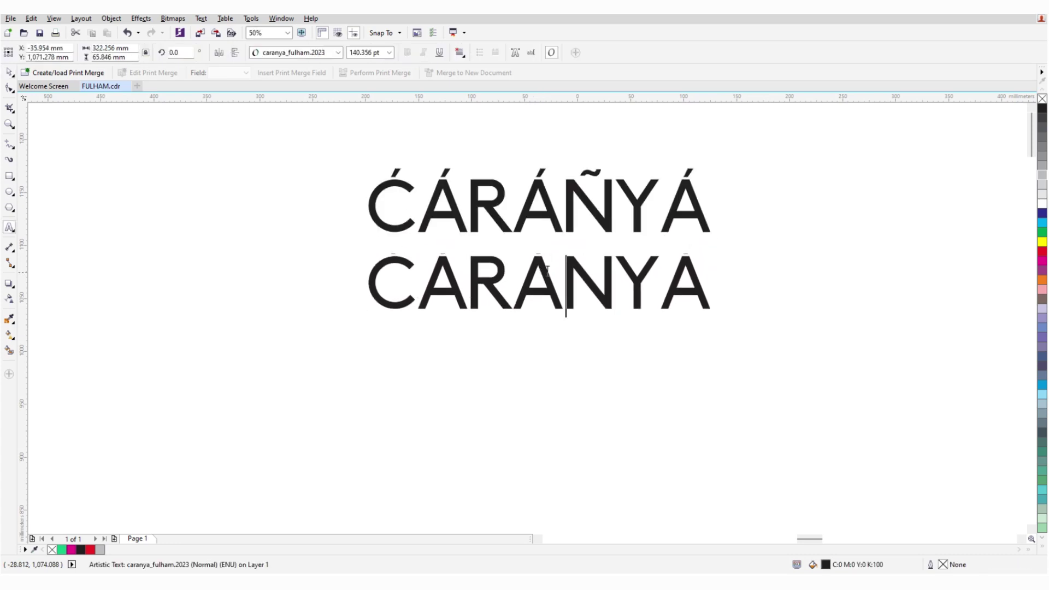
{"action": "key", "text": "ctrl+a"}
{"action": "type", "text": "0"}
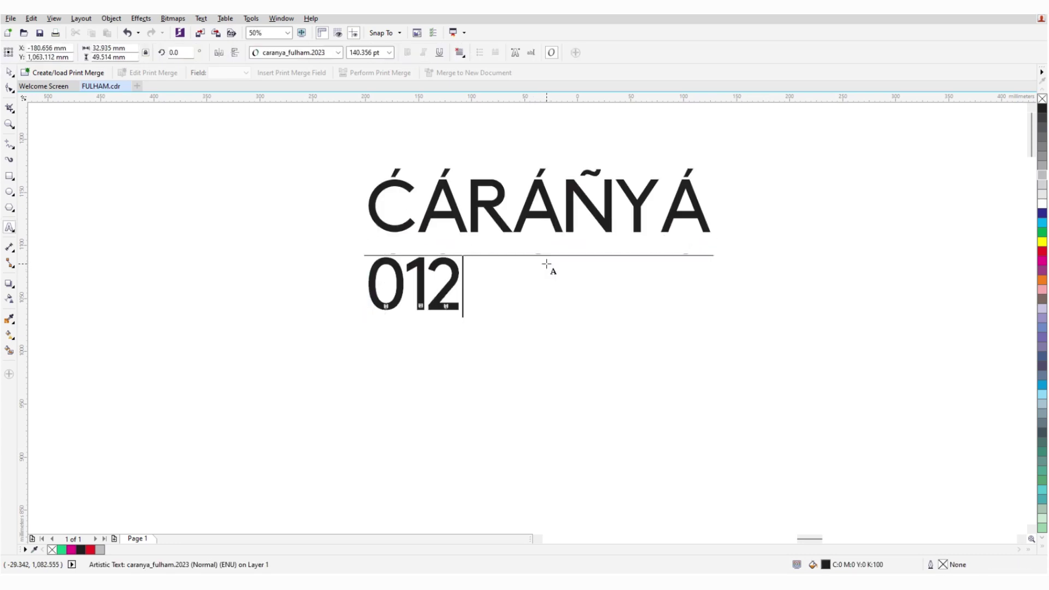
{"action": "type", "text": "123456789"}
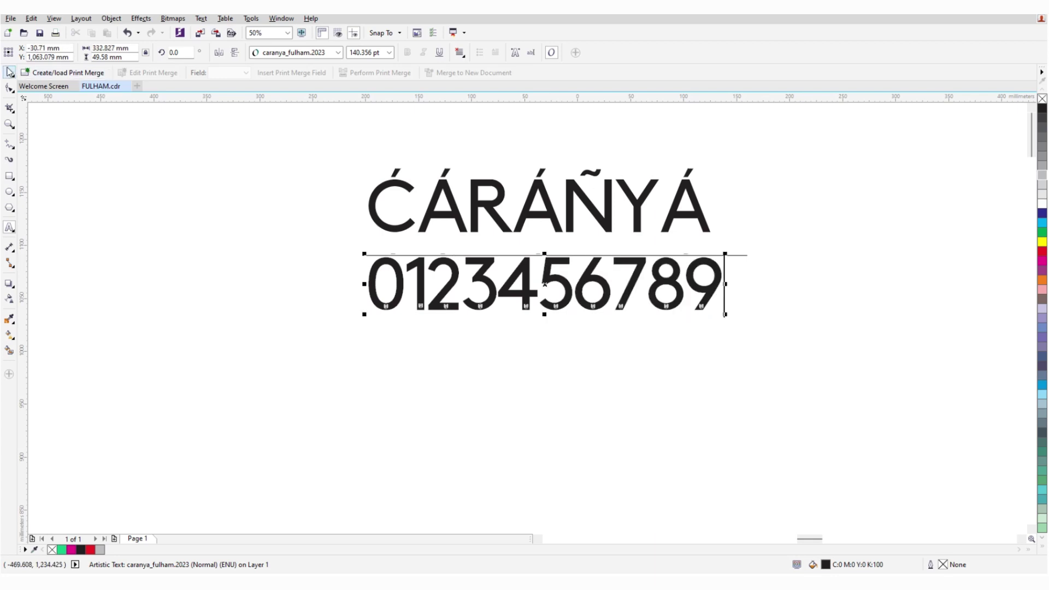
{"action": "key", "text": "Escape"}
{"action": "left_click", "coordinate": [504, 377]}
Examine the digits 0 to 9 and the club crest at the base of each one up close.
{"action": "scroll", "coordinate": [392, 311], "scroll_direction": "up", "scroll_amount": 10}
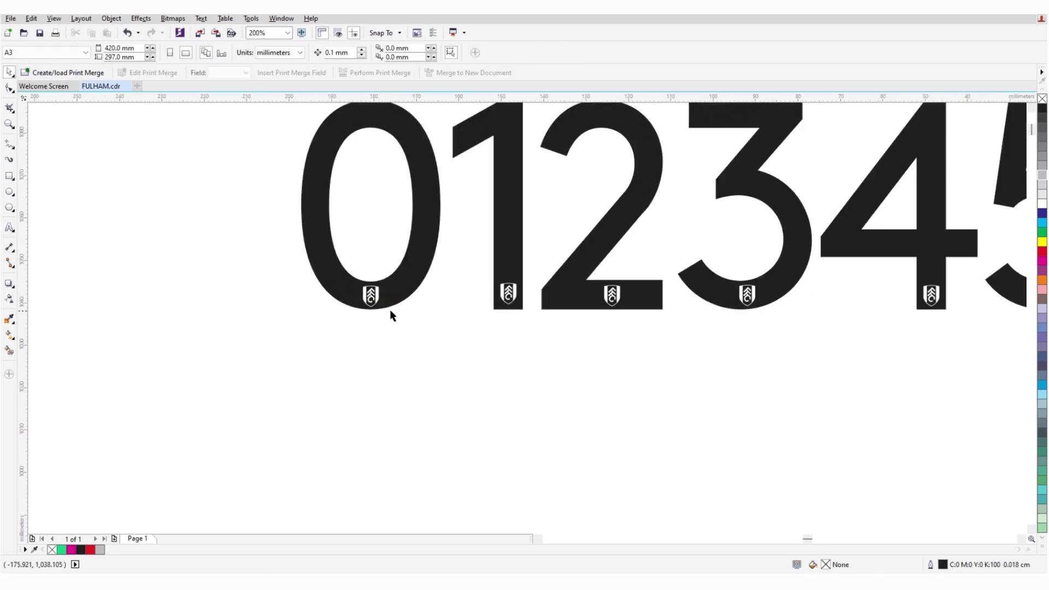
{"action": "key", "text": "h"}
{"action": "scroll", "coordinate": [410, 265], "scroll_direction": "up", "scroll_amount": 4}
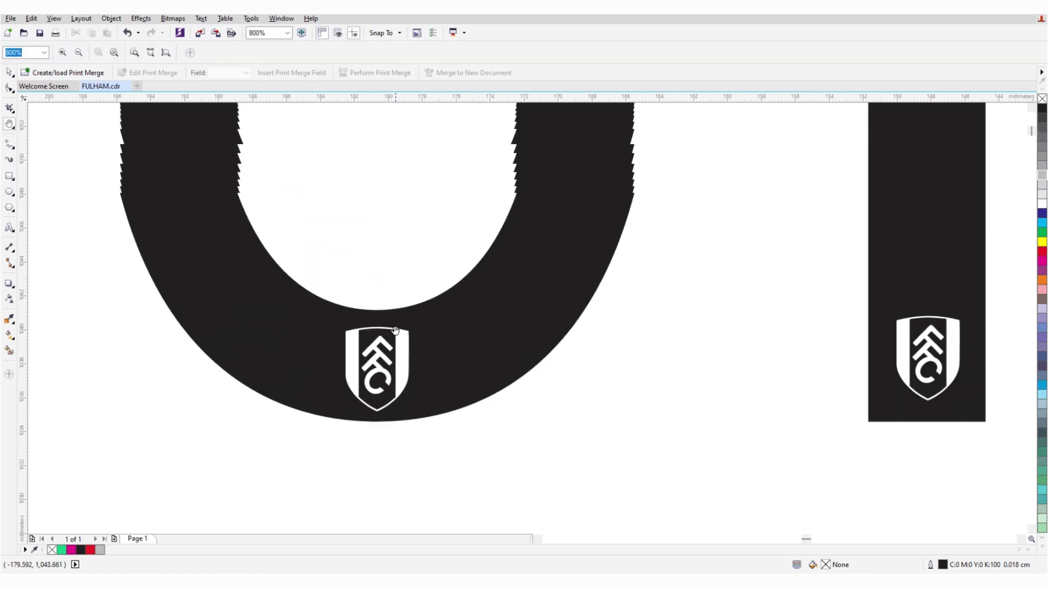
{"action": "left_click_drag", "start_coordinate": [465, 218], "coordinate": [604, 277]}
{"action": "scroll", "coordinate": [567, 328], "scroll_direction": "down", "scroll_amount": 1}
{"action": "scroll", "coordinate": [675, 246], "scroll_direction": "down", "scroll_amount": 2}
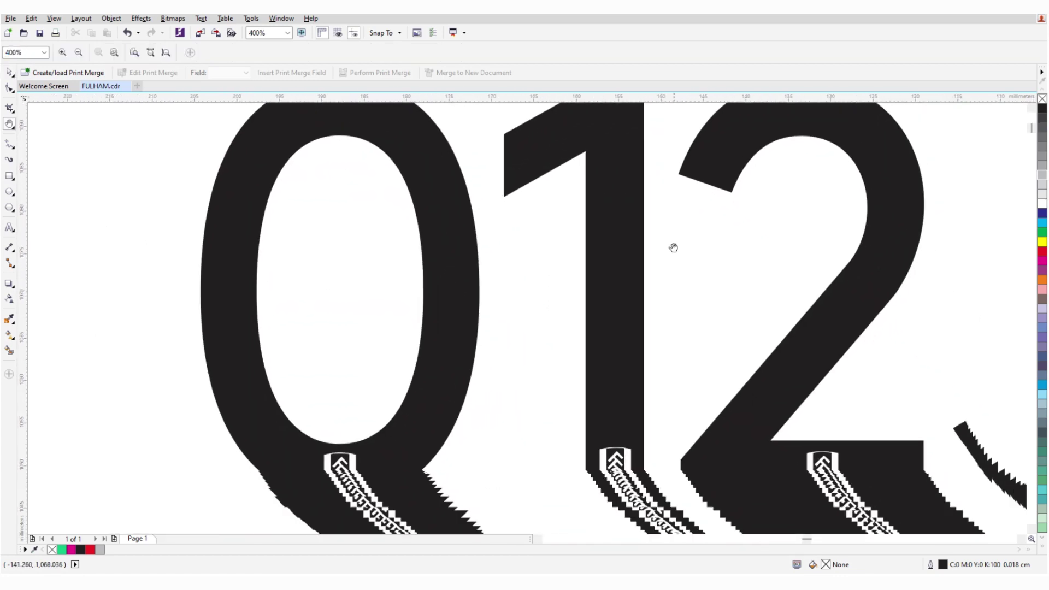
{"action": "scroll", "coordinate": [703, 290], "scroll_direction": "up", "scroll_amount": 2}
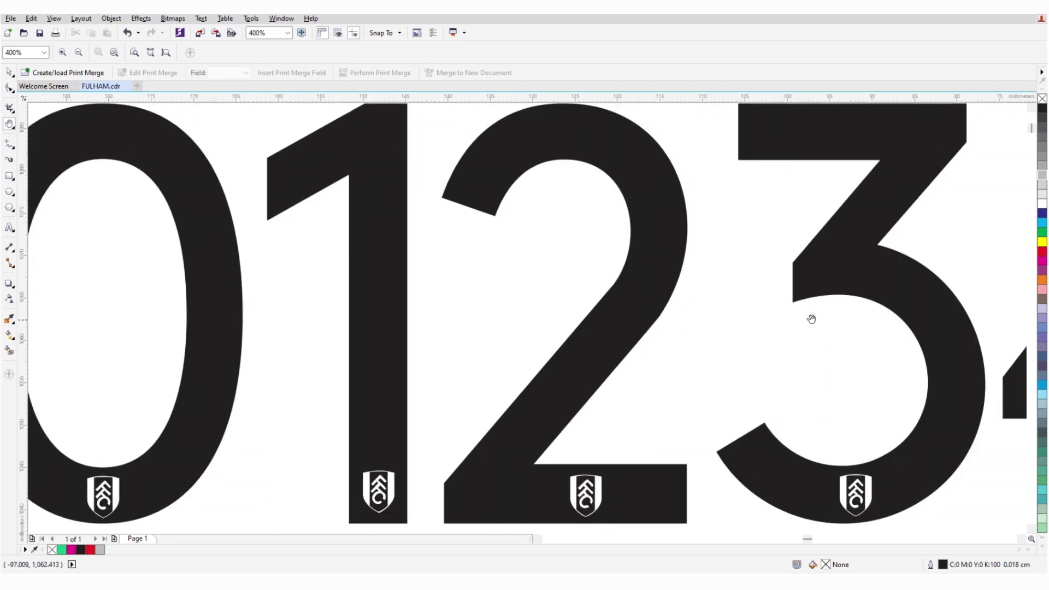
{"action": "left_click_drag", "start_coordinate": [813, 321], "coordinate": [703, 311]}
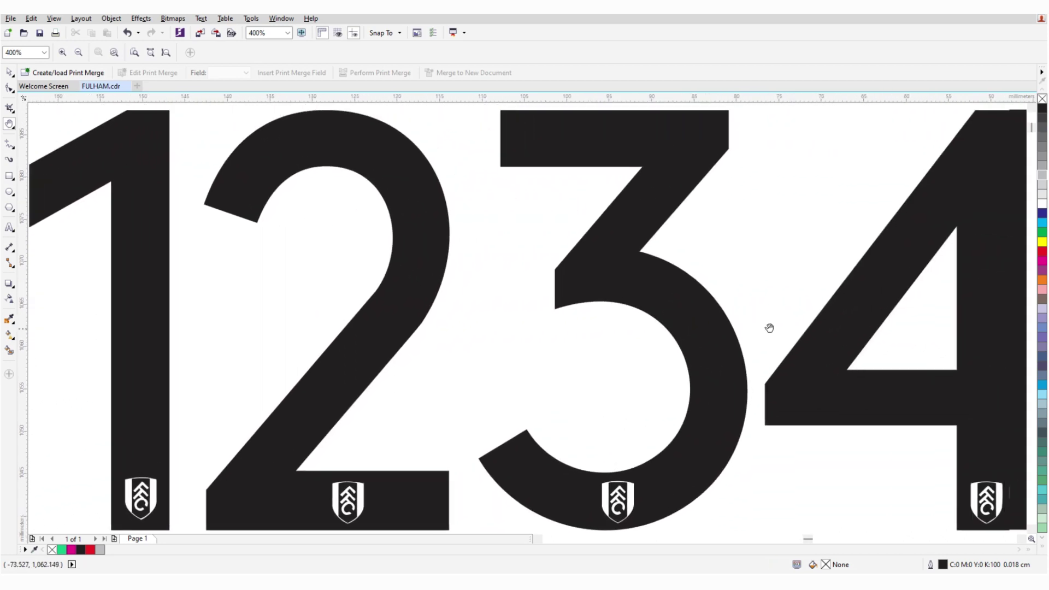
{"action": "left_click_drag", "start_coordinate": [978, 339], "coordinate": [546, 327]}
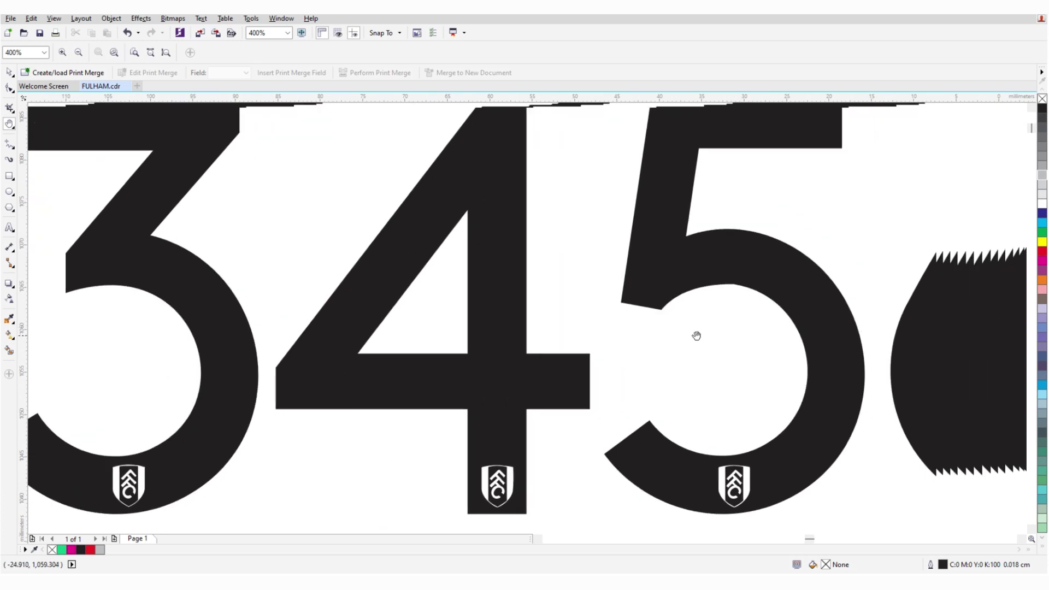
{"action": "left_click_drag", "start_coordinate": [696, 335], "coordinate": [656, 336]}
{"action": "left_click_drag", "start_coordinate": [747, 335], "coordinate": [588, 346]}
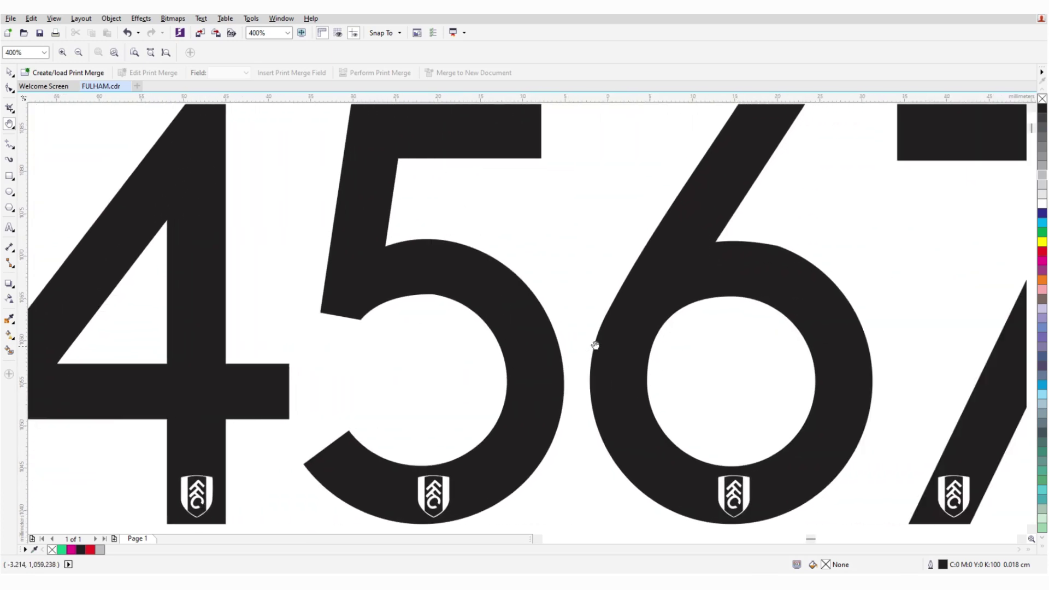
{"action": "left_click_drag", "start_coordinate": [869, 371], "coordinate": [667, 373]}
{"action": "left_click_drag", "start_coordinate": [760, 373], "coordinate": [663, 369]}
{"action": "left_click_drag", "start_coordinate": [825, 369], "coordinate": [688, 368]}
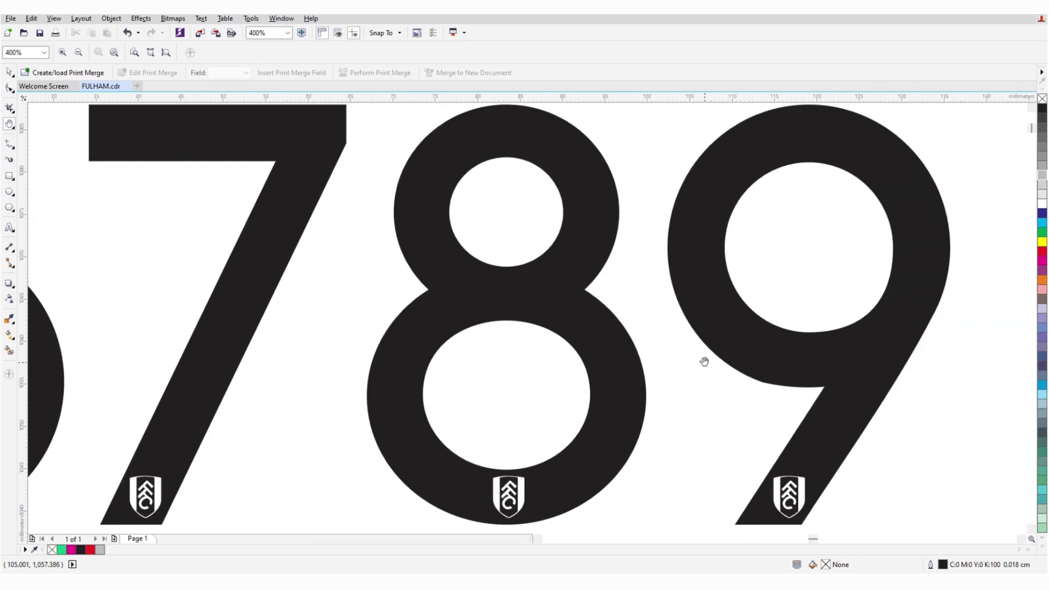
{"action": "scroll", "coordinate": [703, 363], "scroll_direction": "down", "scroll_amount": 4}
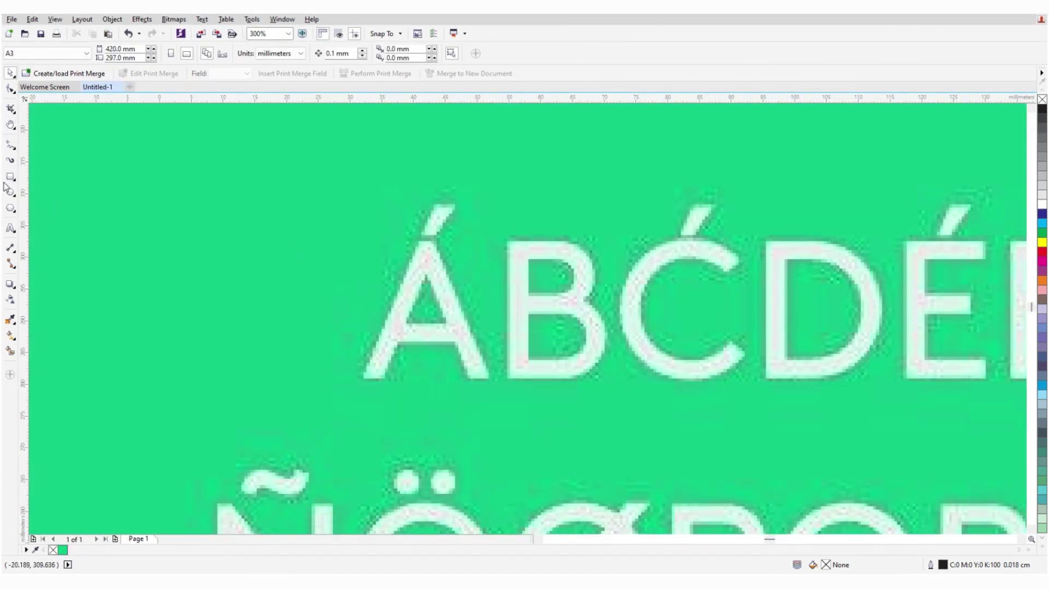
Trace the stem of the letter B with a rectangle about 3 mm wide and 21.3 mm high.
{"action": "left_click", "coordinate": [7, 182]}
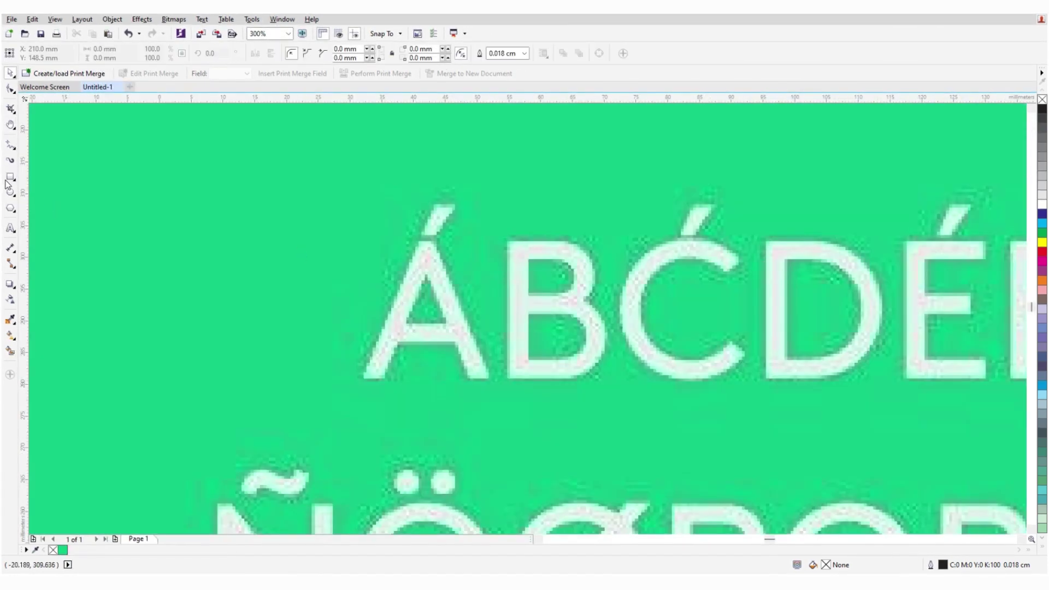
{"action": "scroll", "coordinate": [567, 269], "scroll_direction": "up", "scroll_amount": 2}
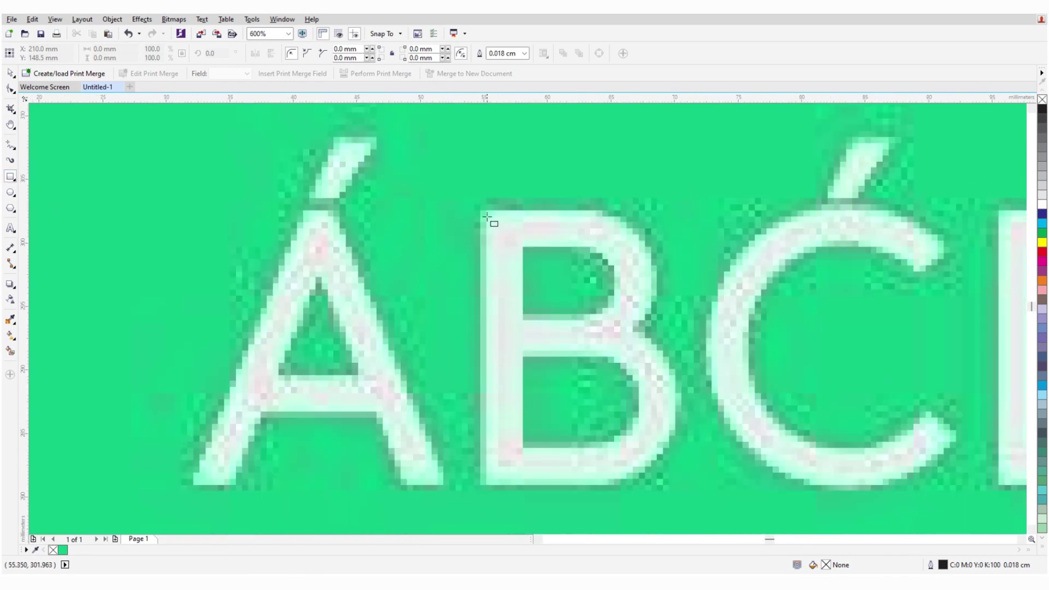
{"action": "left_click_drag", "start_coordinate": [485, 211], "coordinate": [522, 483]}
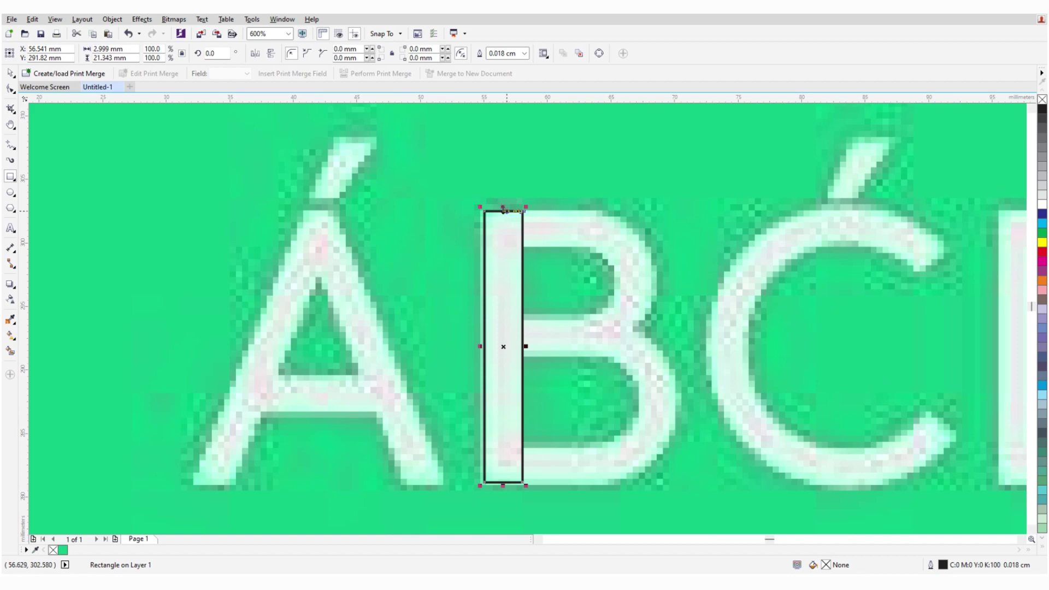
Outline the B's upper bowl with a rounded rectangle about 14.1 by 11.2 mm with corner radii of about 5.4 mm.
{"action": "left_click_drag", "start_coordinate": [492, 211], "coordinate": [656, 355]}
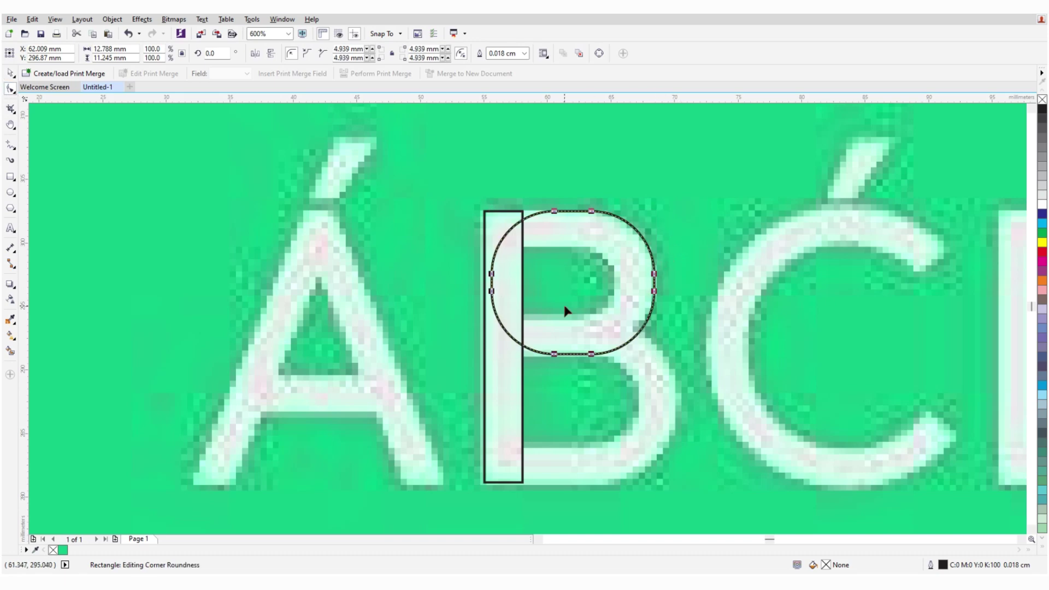
{"action": "key", "text": "space"}
{"action": "scroll", "coordinate": [514, 306], "scroll_direction": "up", "scroll_amount": 2}
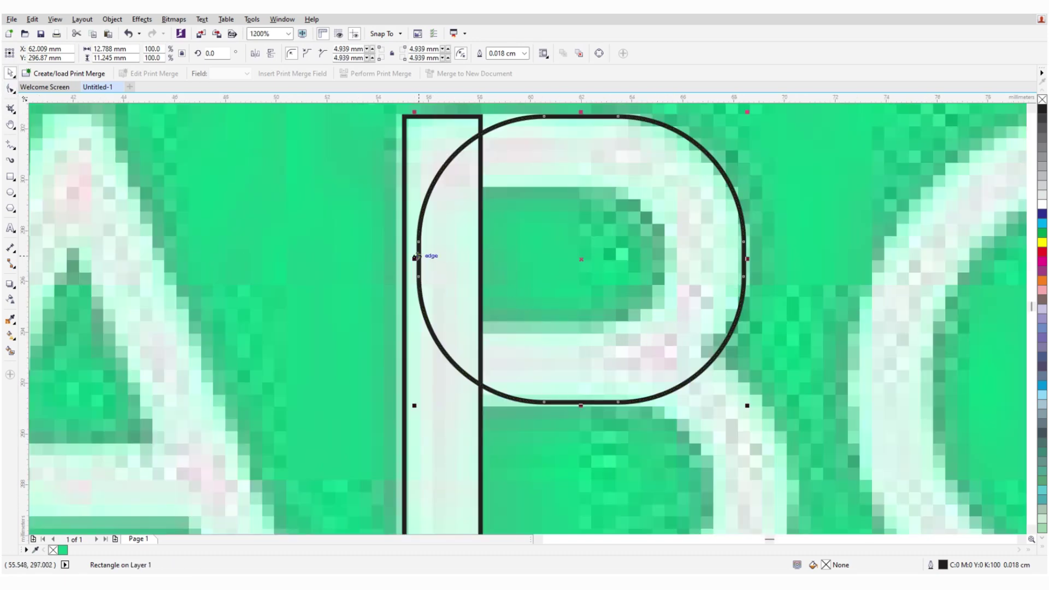
{"action": "left_click_drag", "start_coordinate": [382, 255], "coordinate": [382, 256]}
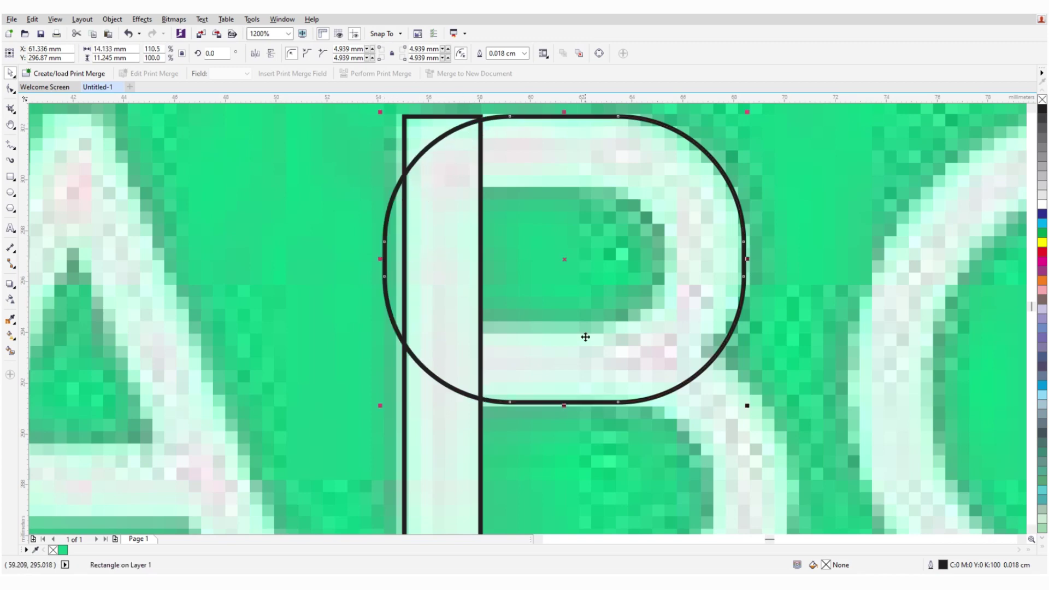
{"action": "scroll", "coordinate": [606, 396], "scroll_direction": "down", "scroll_amount": 2}
{"action": "scroll", "coordinate": [633, 295], "scroll_direction": "up", "scroll_amount": 2}
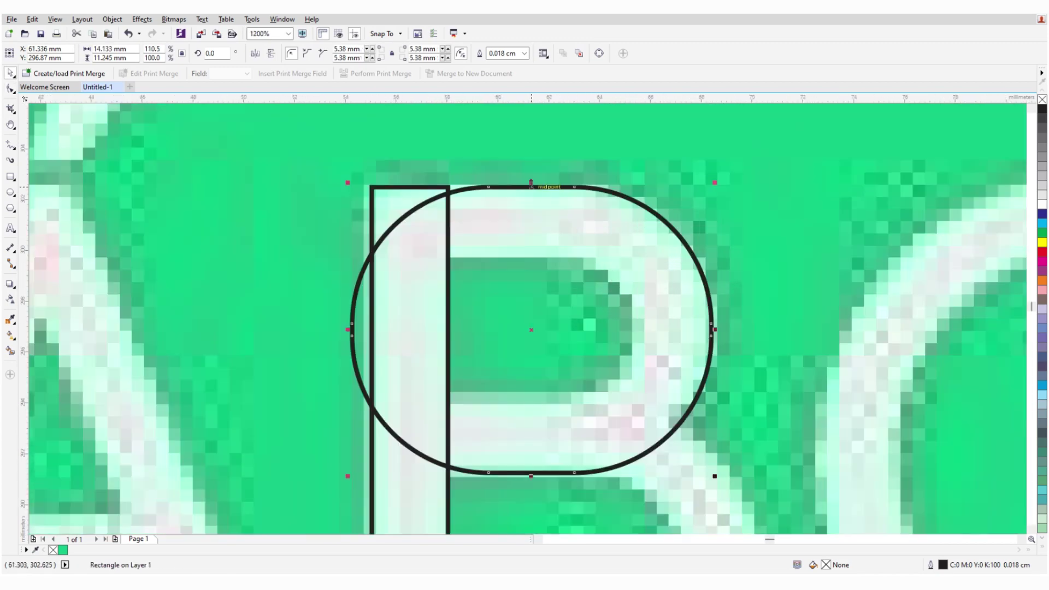
Scale down a copy of the rounded rectangle to about 5.8 mm high for the B's upper counter.
{"action": "left_click_drag", "start_coordinate": [715, 469], "coordinate": [594, 320]}
{"action": "scroll", "coordinate": [593, 319], "scroll_direction": "down", "scroll_amount": 2}
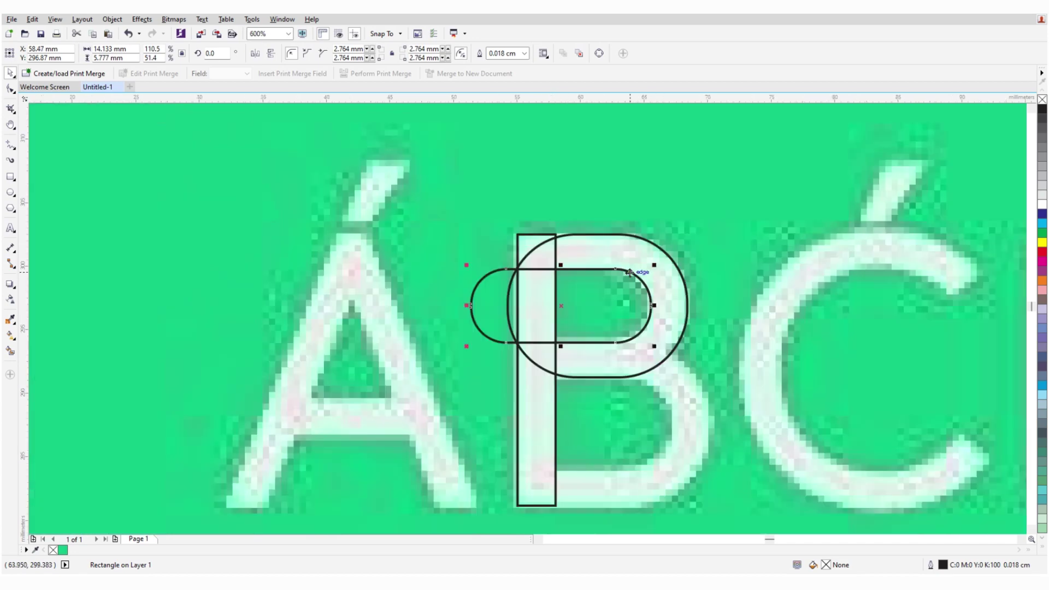
{"action": "scroll", "coordinate": [593, 319], "scroll_direction": "up", "scroll_amount": 2}
Add small rectangles where the B's upper bowl meets the stem to square off its top and bottom strokes.
{"action": "key", "text": "F6"}
{"action": "left_click_drag", "start_coordinate": [560, 197], "coordinate": [455, 266]}
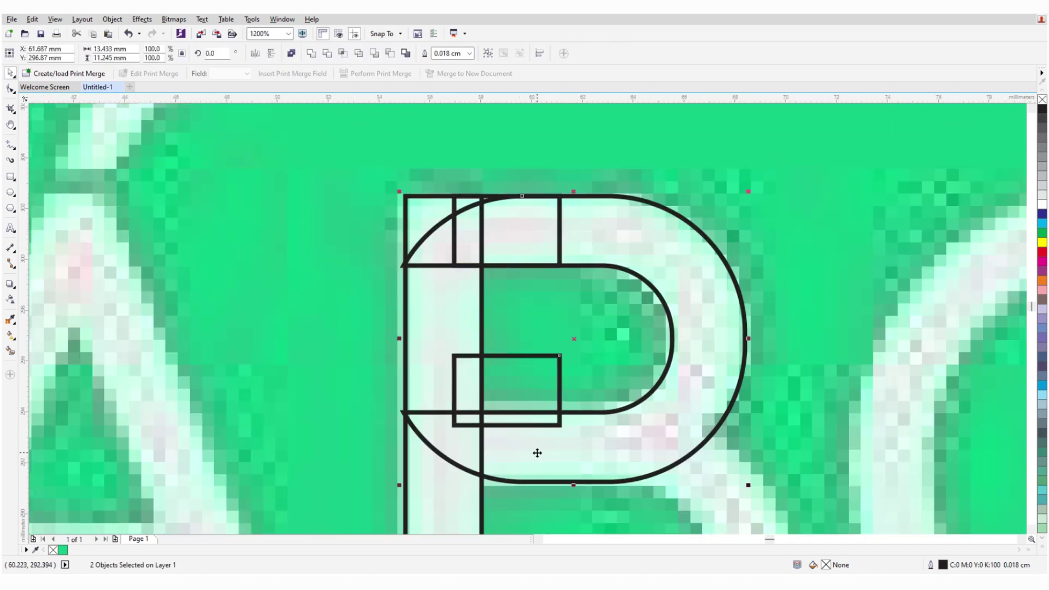
{"action": "left_click_drag", "start_coordinate": [456, 195], "coordinate": [433, 536]}
{"action": "scroll", "coordinate": [458, 239], "scroll_direction": "down", "scroll_amount": 2}
Combine the bowl's outlines into one curve and place a copy as the B's lower bowl.
{"action": "left_click_drag", "start_coordinate": [458, 239], "coordinate": [503, 311]}
{"action": "scroll", "coordinate": [493, 339], "scroll_direction": "up", "scroll_amount": 1}
{"action": "scroll", "coordinate": [452, 289], "scroll_direction": "up", "scroll_amount": 1}
{"action": "key", "text": "ctrl+l"}
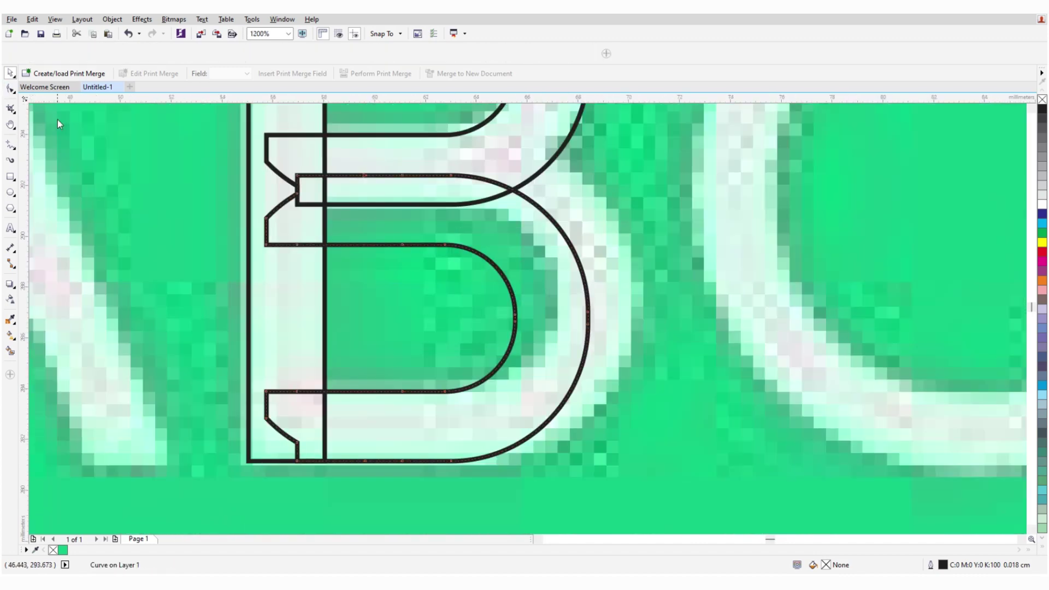
Reshape the B's lower bowl to match the reference letter, about 14.1 mm wide and 12.8 mm high.
{"action": "left_click_drag", "start_coordinate": [609, 317], "coordinate": [609, 317]}
{"action": "left_click_drag", "start_coordinate": [587, 273], "coordinate": [671, 232]}
{"action": "scroll", "coordinate": [533, 392], "scroll_direction": "down", "scroll_amount": 1}
{"action": "scroll", "coordinate": [533, 391], "scroll_direction": "up", "scroll_amount": 2}
{"action": "scroll", "coordinate": [671, 233], "scroll_direction": "down", "scroll_amount": 3}
{"action": "scroll", "coordinate": [539, 304], "scroll_direction": "up", "scroll_amount": 1}
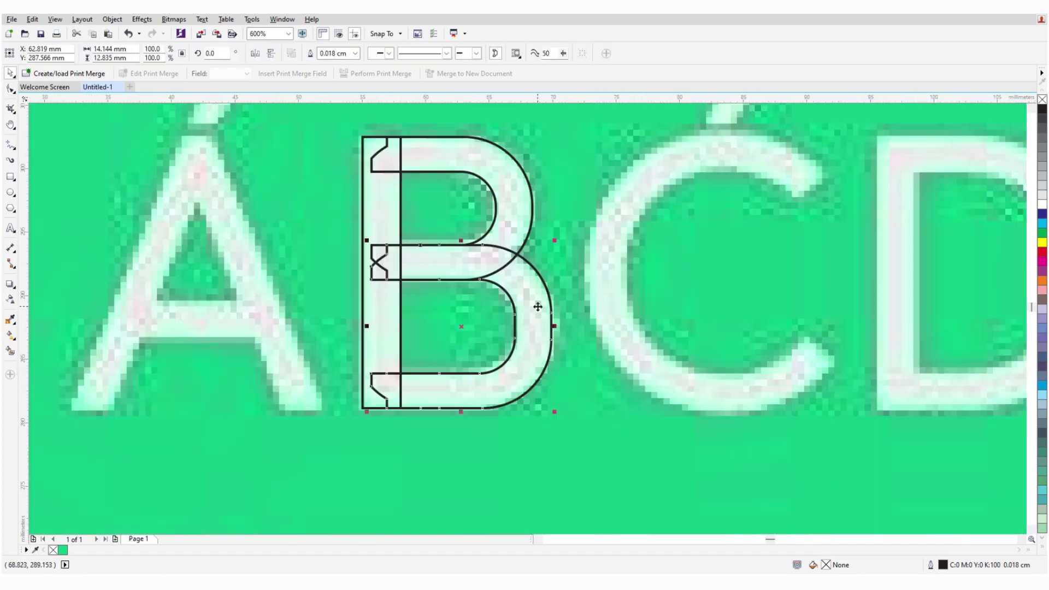
Draw a narrow ellipse over the B, about 3.8 mm wide and matching the letter's height of about 21.3 mm.
{"action": "scroll", "coordinate": [539, 305], "scroll_direction": "down", "scroll_amount": 1}
{"action": "key", "text": "F7"}
{"action": "scroll", "coordinate": [452, 359], "scroll_direction": "up", "scroll_amount": 1}
{"action": "left_click_drag", "start_coordinate": [401, 154], "coordinate": [454, 438]}
{"action": "scroll", "coordinate": [454, 437], "scroll_direction": "up", "scroll_amount": 1}
{"action": "scroll", "coordinate": [454, 328], "scroll_direction": "down", "scroll_amount": 1}
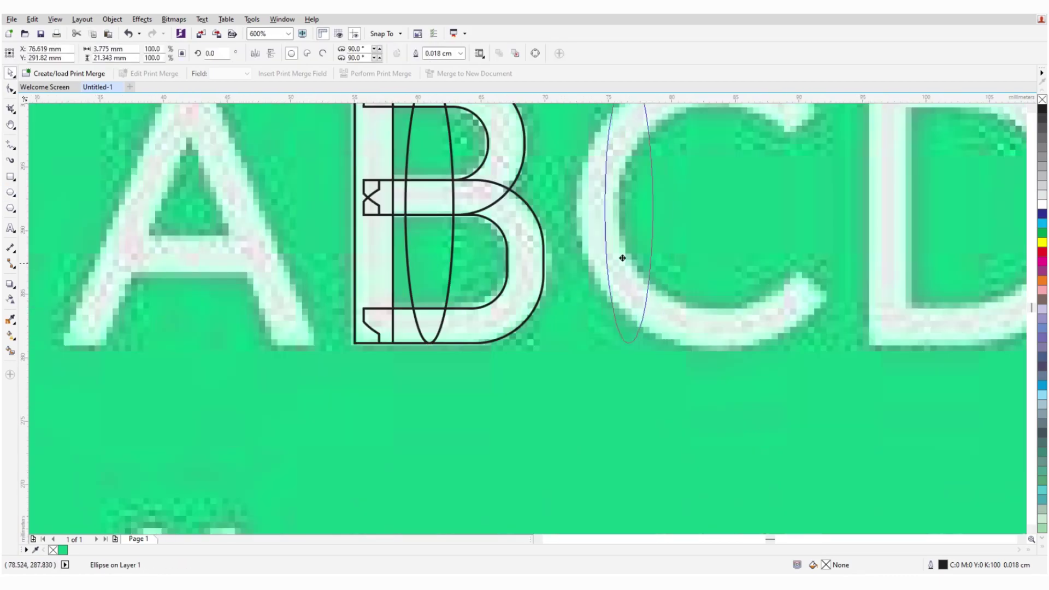
Move the ellipse onto the letter C and widen it to about 21.4 mm to trace its outer edge.
{"action": "key", "text": "space"}
{"action": "left_click_drag", "start_coordinate": [426, 252], "coordinate": [633, 252]}
{"action": "left_click_drag", "start_coordinate": [572, 236], "coordinate": [795, 222]}
{"action": "scroll", "coordinate": [510, 300], "scroll_direction": "down", "scroll_amount": 1}
Add a concentric, scaled-down copy of the circle about 15.8 mm across for the C's inner edge.
{"action": "scroll", "coordinate": [621, 211], "scroll_direction": "up", "scroll_amount": 2}
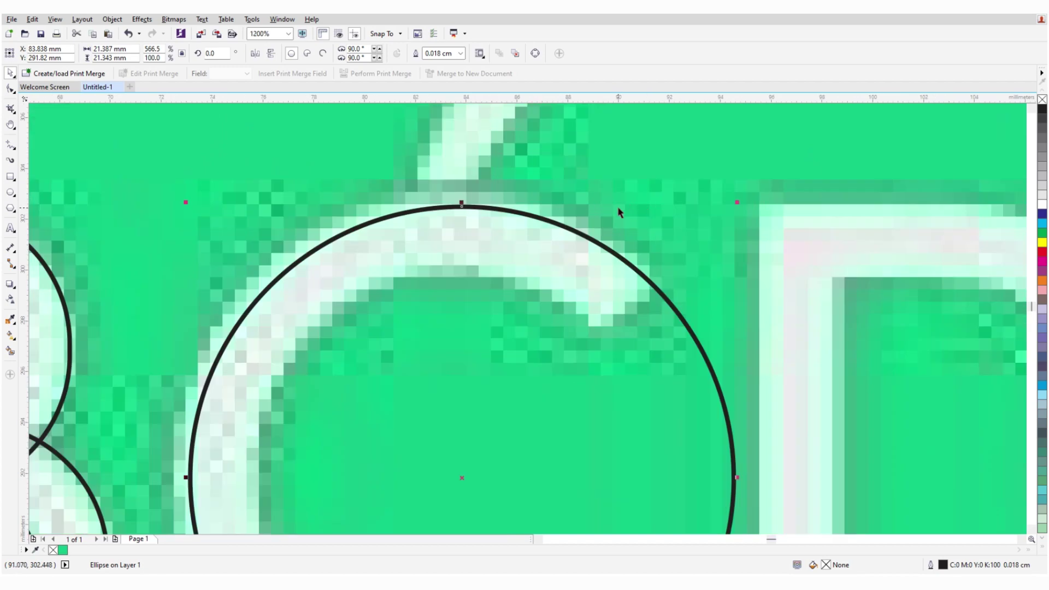
{"action": "scroll", "coordinate": [668, 220], "scroll_direction": "down", "scroll_amount": 1}
{"action": "left_click_drag", "start_coordinate": [667, 225], "coordinate": [661, 241]}
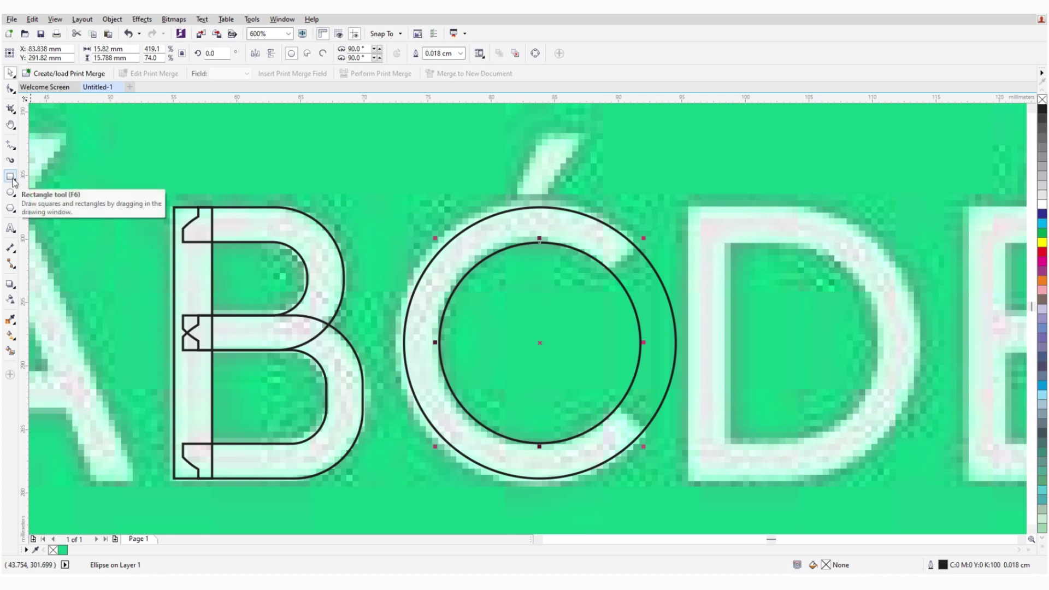
Draw a square about 12.4 mm wide, rotate it and move it over the C's open side to cut the opening.
{"action": "left_click", "coordinate": [11, 147]}
{"action": "left_click", "coordinate": [10, 149]}
{"action": "left_click", "coordinate": [12, 147]}
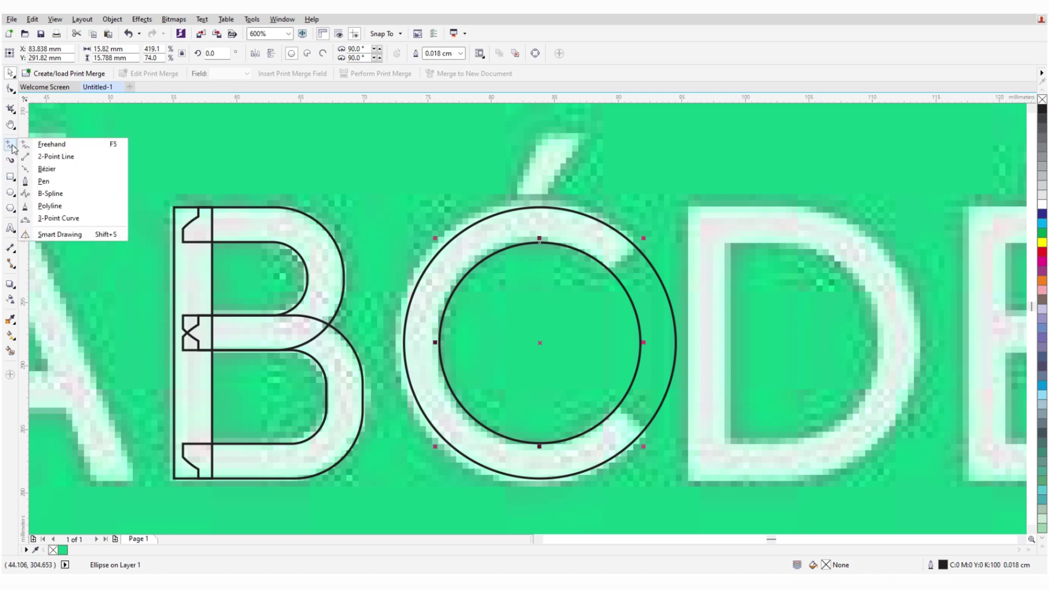
{"action": "left_click", "coordinate": [44, 181]}
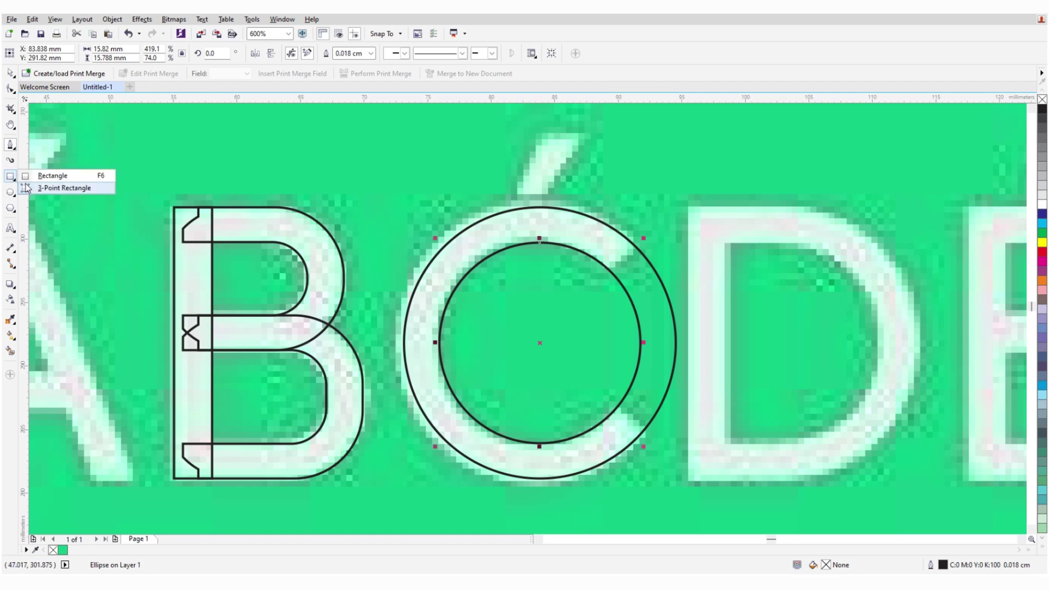
{"action": "left_click_drag", "start_coordinate": [709, 272], "coordinate": [867, 430]}
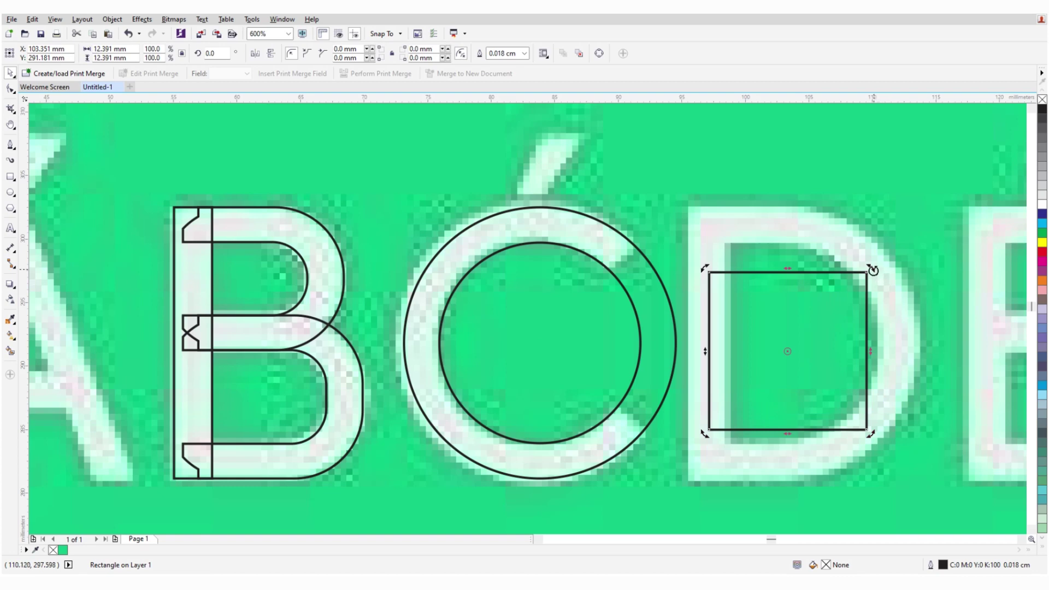
{"action": "left_click_drag", "start_coordinate": [782, 220], "coordinate": [782, 220]}
{"action": "left_click_drag", "start_coordinate": [813, 315], "coordinate": [682, 296]}
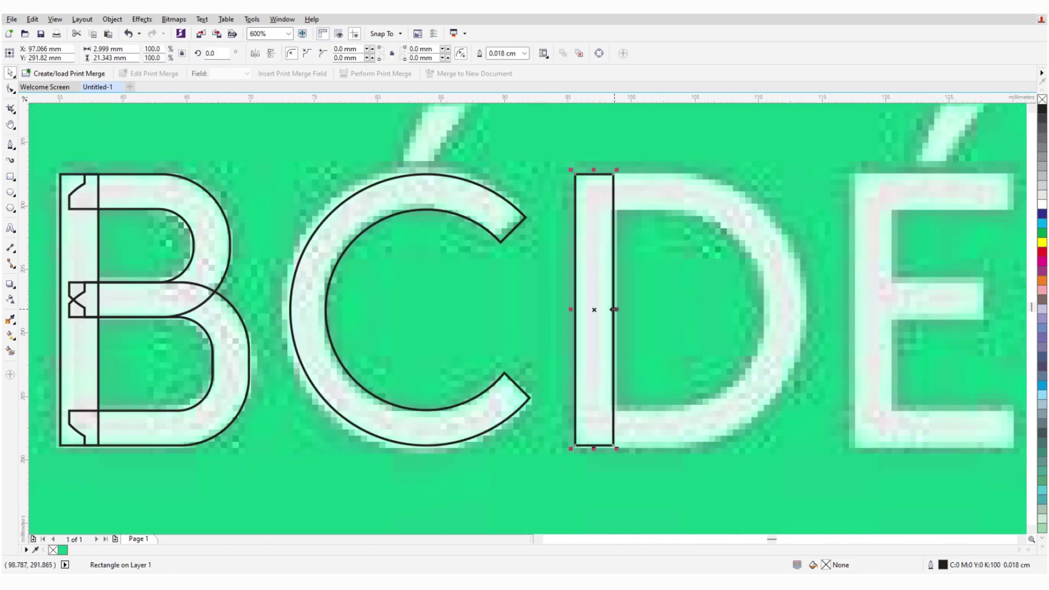
Widen a copy of the D's stem to about 20.5 mm, round its corners about 10.25 mm, and add a smaller inner copy.
{"action": "left_click_drag", "start_coordinate": [614, 310], "coordinate": [806, 310]}
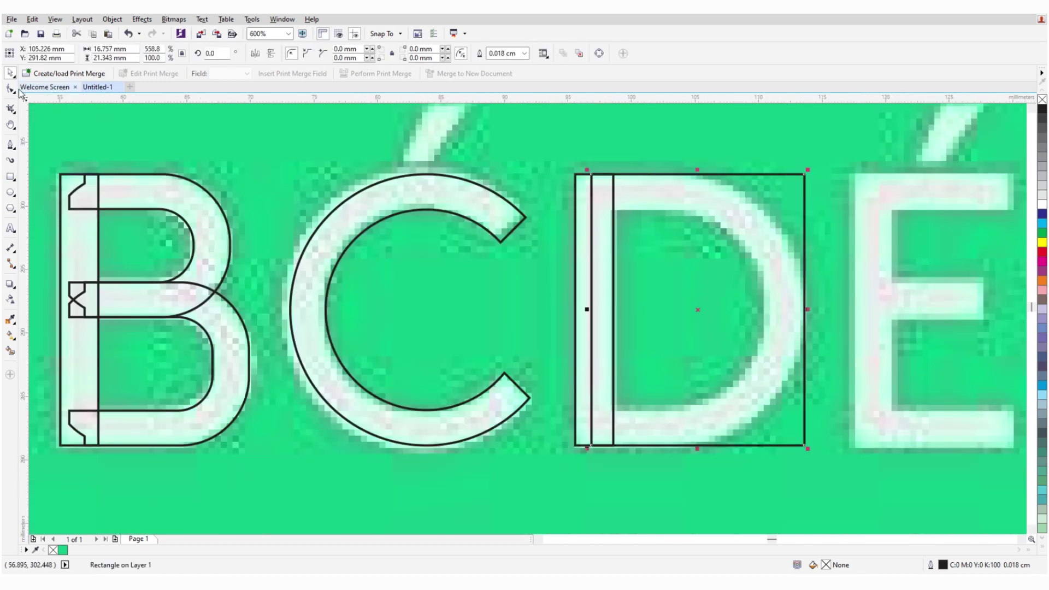
{"action": "left_click_drag", "start_coordinate": [805, 177], "coordinate": [683, 207]}
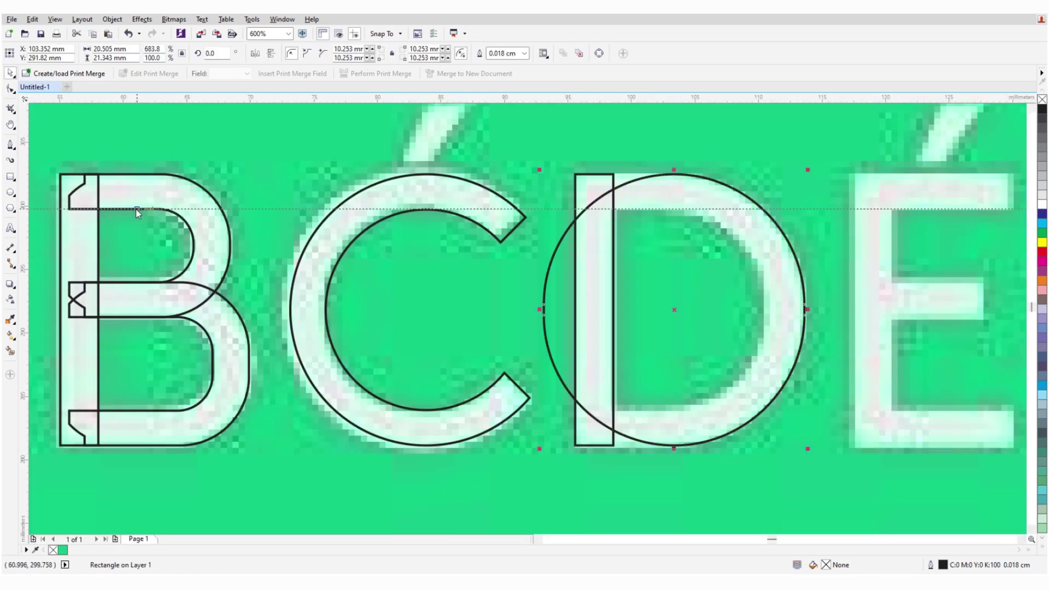
{"action": "left_click_drag", "start_coordinate": [808, 169], "coordinate": [777, 245]}
Trim the side of the D's rounded ring nearest the stem and adjust its nodes to form the bowl.
{"action": "key", "text": "F6"}
{"action": "mouse_move", "coordinate": [586, 235]}
{"action": "left_mouse_down"}
{"action": "mouse_move", "coordinate": [676, 270]}
{"action": "mouse_move", "coordinate": [645, 389]}
{"action": "left_mouse_up"}
{"action": "left_click", "coordinate": [546, 307], "text": "shift"}
{"action": "left_click", "coordinate": [432, 53]}
{"action": "key", "text": "F10"}
{"action": "scroll", "coordinate": [674, 175], "scroll_direction": "up", "scroll_amount": 10}
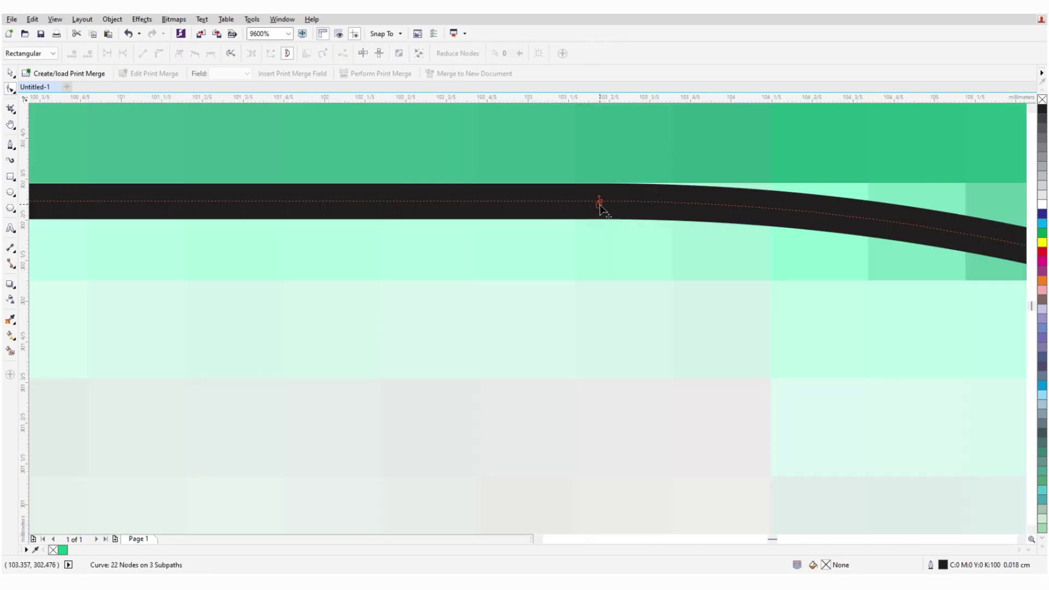
{"action": "scroll", "coordinate": [601, 209], "scroll_direction": "down", "scroll_amount": 4}
{"action": "scroll", "coordinate": [601, 208], "scroll_direction": "up", "scroll_amount": 4}
{"action": "scroll", "coordinate": [597, 387], "scroll_direction": "down", "scroll_amount": 4}
Build the E's arms from a copy of its 3 mm wide stem rotated 270 degrees, including a copy for the middle arm.
{"action": "left_click_drag", "start_coordinate": [713, 350], "coordinate": [643, 261]}
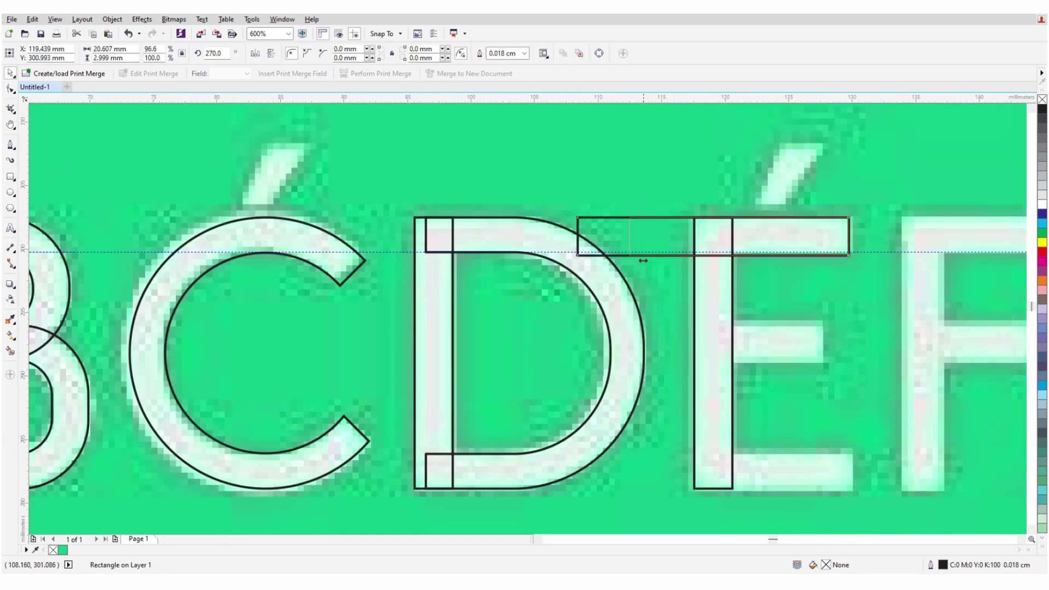
{"action": "left_click_drag", "start_coordinate": [782, 236], "coordinate": [784, 339]}
{"action": "scroll", "coordinate": [784, 339], "scroll_direction": "right", "scroll_amount": 5}
{"action": "scroll", "coordinate": [480, 211], "scroll_direction": "down", "scroll_amount": 4}
{"action": "scroll", "coordinate": [725, 213], "scroll_direction": "up", "scroll_amount": 4}
Reuse the C's outline, about 18.8 mm wide and 21.3 mm high, for the G and add the G's vertical bar.
{"action": "left_click", "coordinate": [726, 214]}
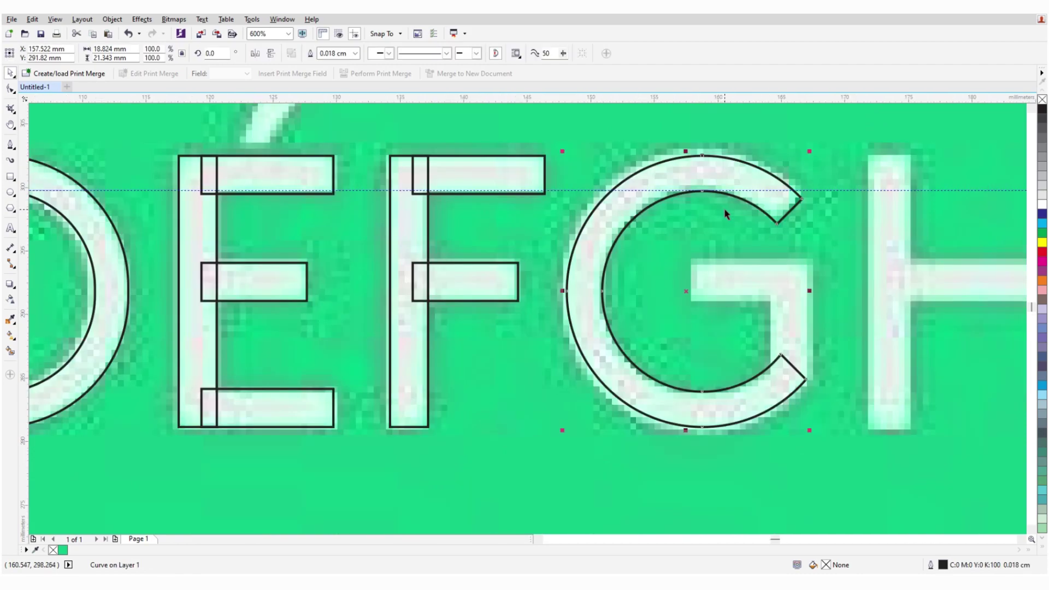
{"action": "key", "text": "F6"}
{"action": "left_click_drag", "start_coordinate": [768, 154], "coordinate": [806, 427]}
{"action": "scroll", "coordinate": [499, 293], "scroll_direction": "down", "scroll_amount": 4}
{"action": "scroll", "coordinate": [738, 276], "scroll_direction": "up", "scroll_amount": 4}
Trace the H's two stems and crossbar and the I's stem with bars about 3 mm thick, the stems about 21.3 mm high.
{"action": "left_click_drag", "start_coordinate": [528, 143], "coordinate": [566, 416]}
{"action": "left_click_drag", "start_coordinate": [720, 143], "coordinate": [759, 417]}
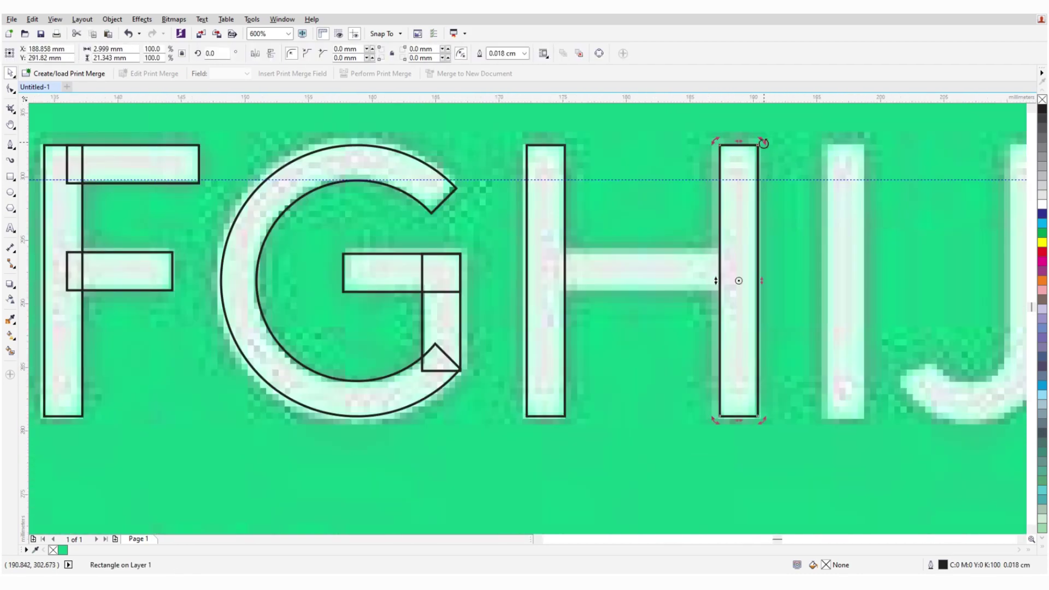
{"action": "left_click_drag", "start_coordinate": [547, 247], "coordinate": [739, 285]}
{"action": "mouse_move", "coordinate": [828, 143]}
{"action": "left_mouse_down"}
{"action": "mouse_move", "coordinate": [847, 223]}
{"action": "mouse_move", "coordinate": [866, 417]}
{"action": "left_mouse_up"}
Place the J's stem and a rounded outline about 11.7 mm wide and 21.3 mm high for its hook, with an inner contour.
{"action": "scroll", "coordinate": [457, 192], "scroll_direction": "right", "scroll_amount": 5}
{"action": "left_click_drag", "start_coordinate": [702, 143], "coordinate": [741, 417]}
{"action": "left_click_drag", "start_coordinate": [592, 144], "coordinate": [742, 416]}
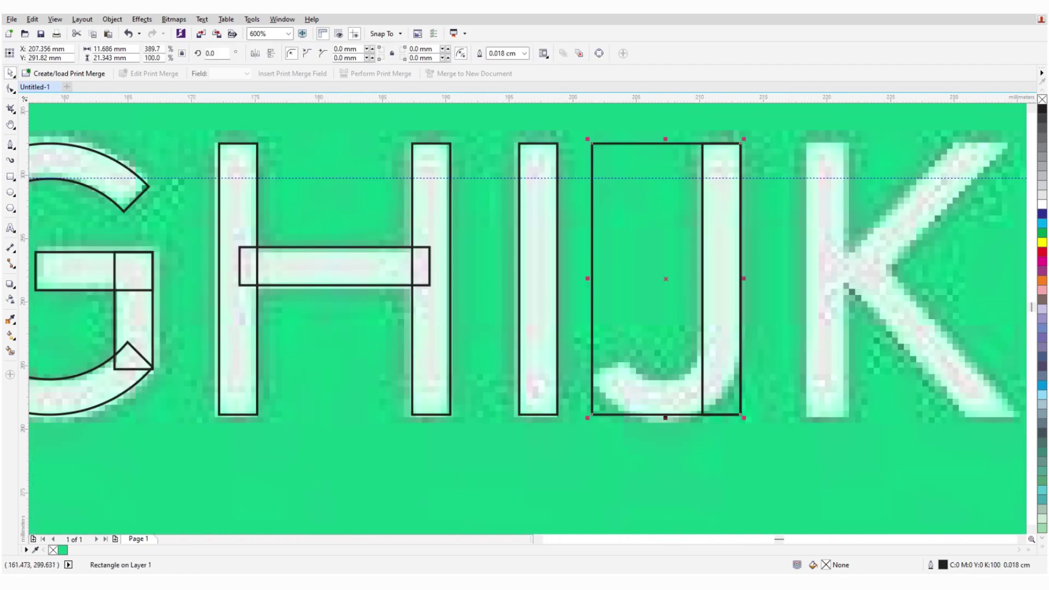
{"action": "left_click_drag", "start_coordinate": [741, 143], "coordinate": [744, 269]}
{"action": "left_click_drag", "start_coordinate": [644, 350], "coordinate": [644, 316]}
{"action": "left_click", "coordinate": [644, 315]}
Cut the J's rounded outline down to its lower hook and place a 3 mm wide stem on the K.
{"action": "left_click", "coordinate": [16, 197]}
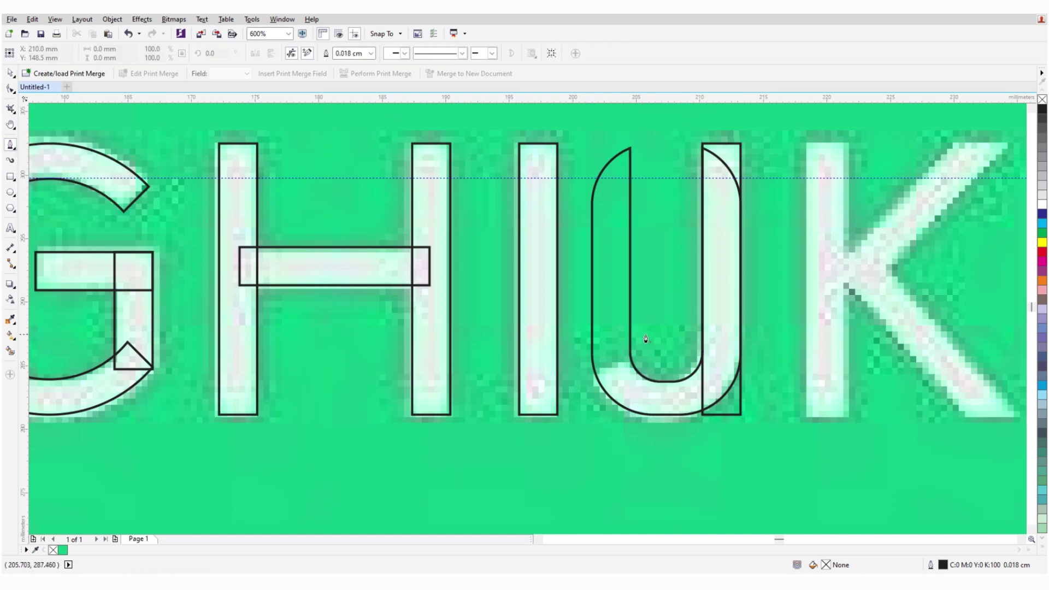
{"action": "left_click_drag", "start_coordinate": [632, 358], "coordinate": [645, 394]}
{"action": "left_click", "coordinate": [19, 202]}
{"action": "scroll", "coordinate": [480, 171], "scroll_direction": "down", "scroll_amount": 3}
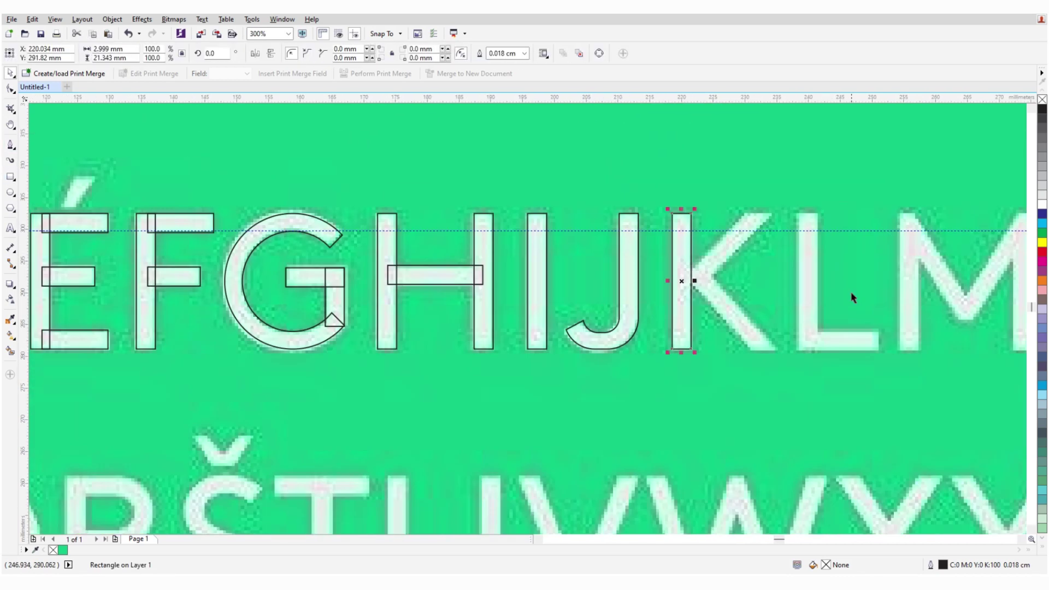
Draw the K's upper diagonal arm as a four-point outline, add the matching lower leg, and refine where they meet the stem.
{"action": "scroll", "coordinate": [853, 297], "scroll_direction": "up", "scroll_amount": 3}
{"action": "left_click", "coordinate": [706, 414]}
{"action": "left_click", "coordinate": [956, 143]}
{"action": "left_click", "coordinate": [995, 143]}
{"action": "left_click", "coordinate": [744, 414]}
{"action": "left_click", "coordinate": [707, 414]}
{"action": "left_click_drag", "start_coordinate": [475, 415], "coordinate": [733, 421]}
{"action": "scroll", "coordinate": [696, 389], "scroll_direction": "up", "scroll_amount": 2}
{"action": "scroll", "coordinate": [690, 380], "scroll_direction": "up", "scroll_amount": 2}
{"action": "key", "text": "F10"}
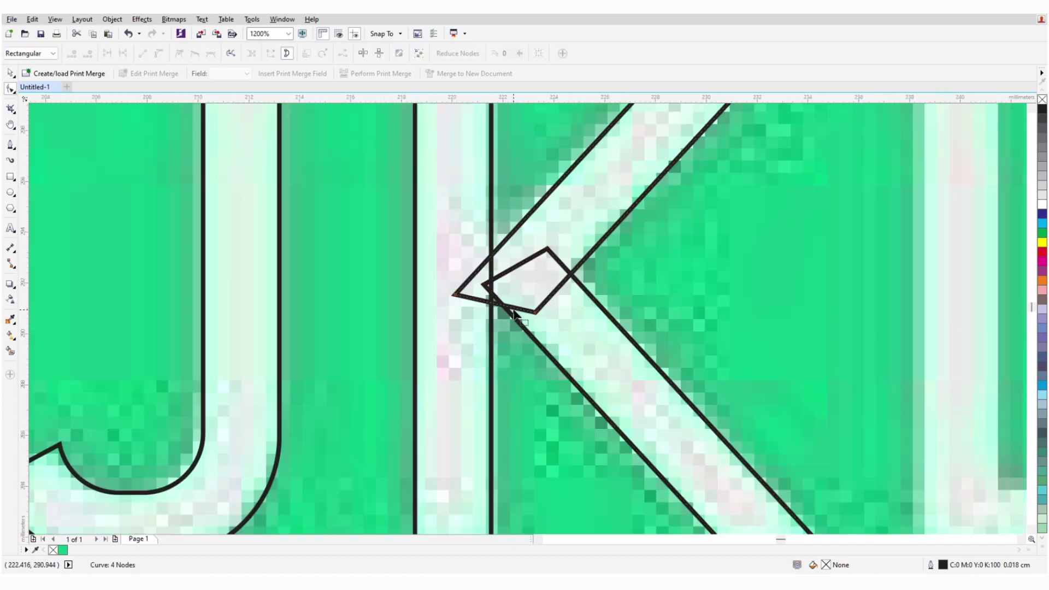
{"action": "scroll", "coordinate": [514, 314], "scroll_direction": "down", "scroll_amount": 2}
Trace the L's foot and the M's stems and first diagonal, with a rectangle about 9.9 by 7.3 mm limiting the diagonal's lower end.
{"action": "left_click_drag", "start_coordinate": [665, 370], "coordinate": [823, 403]}
{"action": "left_click", "coordinate": [645, 270]}
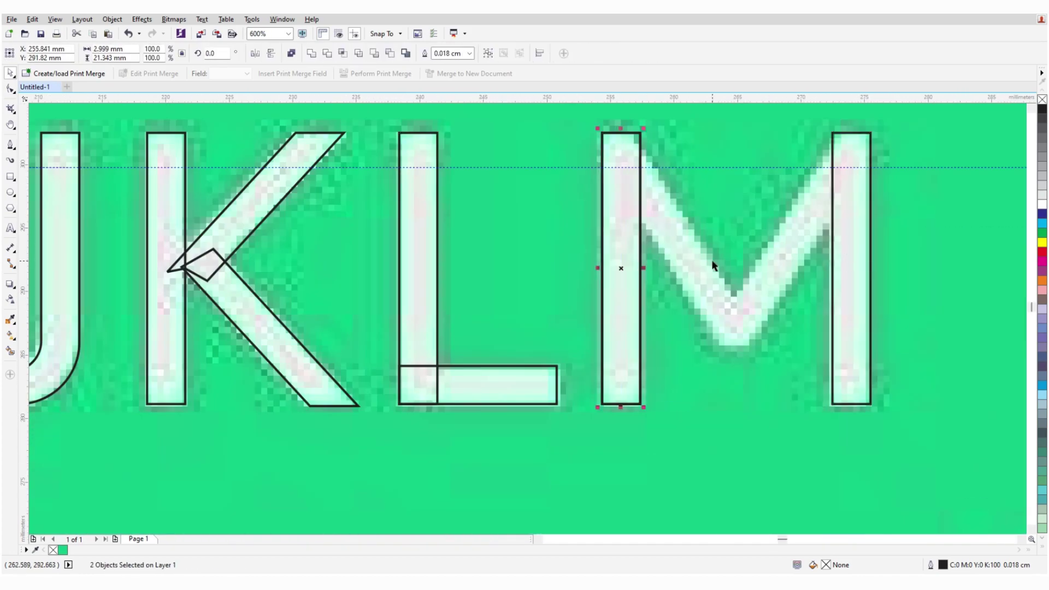
{"action": "left_click_drag", "start_coordinate": [714, 266], "coordinate": [775, 342]}
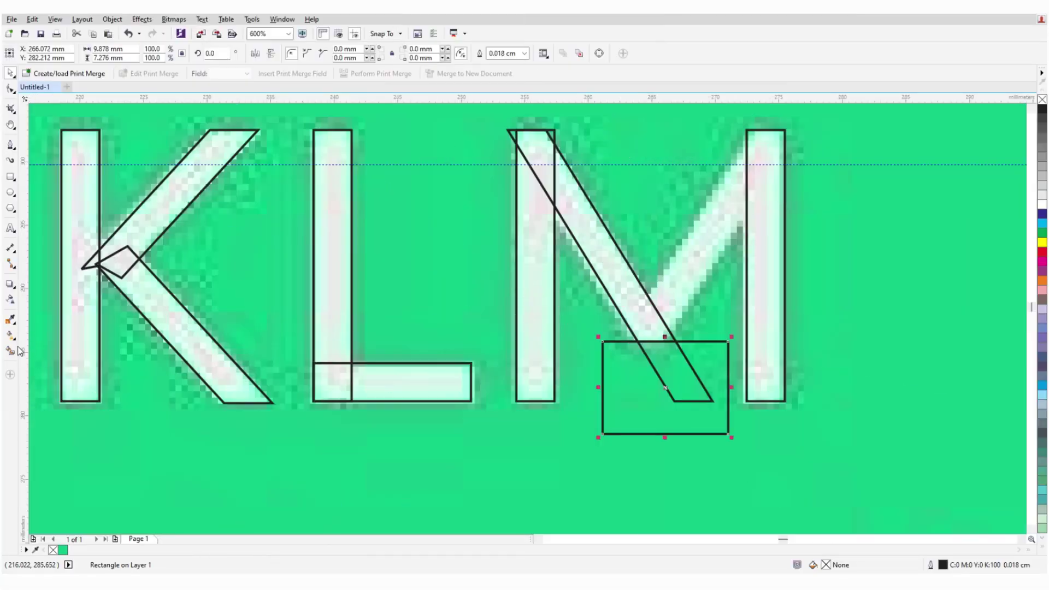
Use Smart Fill in magenta without an outline on the M's first stem and the diagonal above the rectangle.
{"action": "left_click", "coordinate": [11, 351]}
{"action": "left_click", "coordinate": [587, 224]}
{"action": "left_click", "coordinate": [540, 161]}
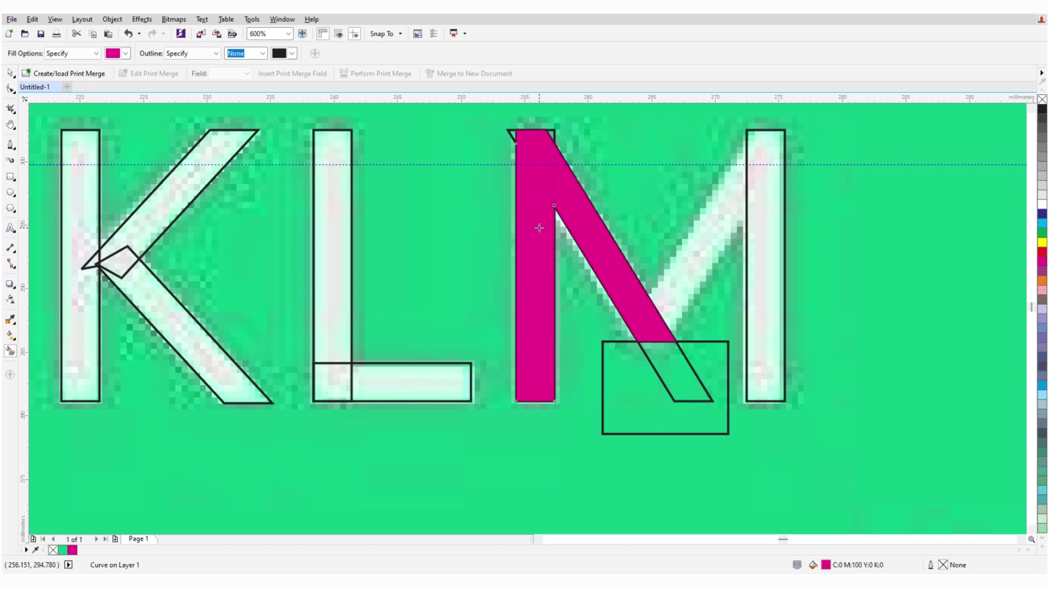
Delete the M's leftover stem and diagonal outlines and weld the magenta pieces into one shape.
{"action": "key", "text": "space"}
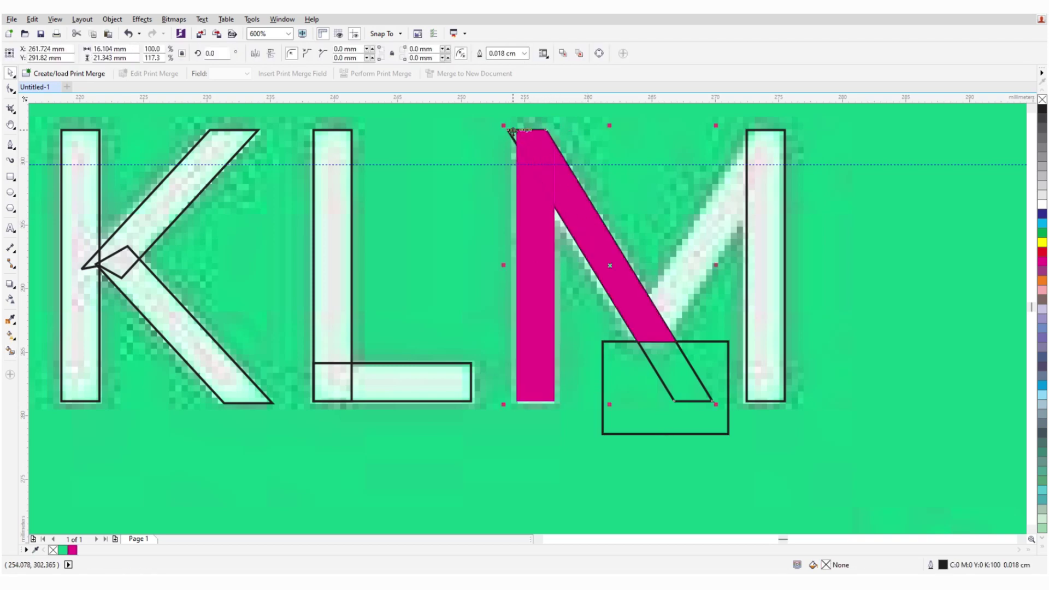
{"action": "left_click", "coordinate": [552, 188]}
{"action": "left_click", "coordinate": [538, 216], "text": "shift"}
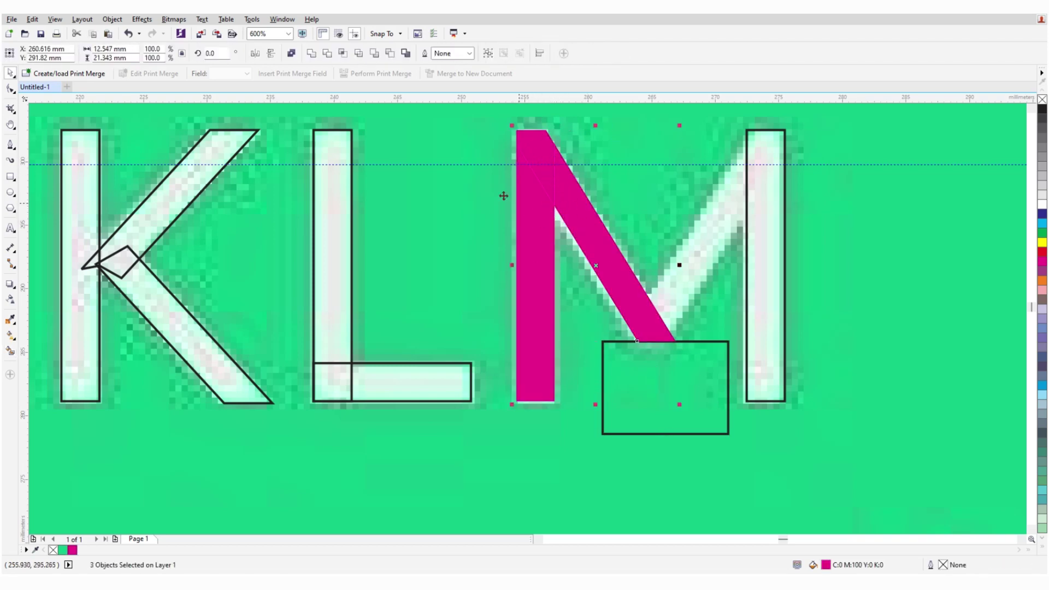
{"action": "left_click", "coordinate": [311, 54]}
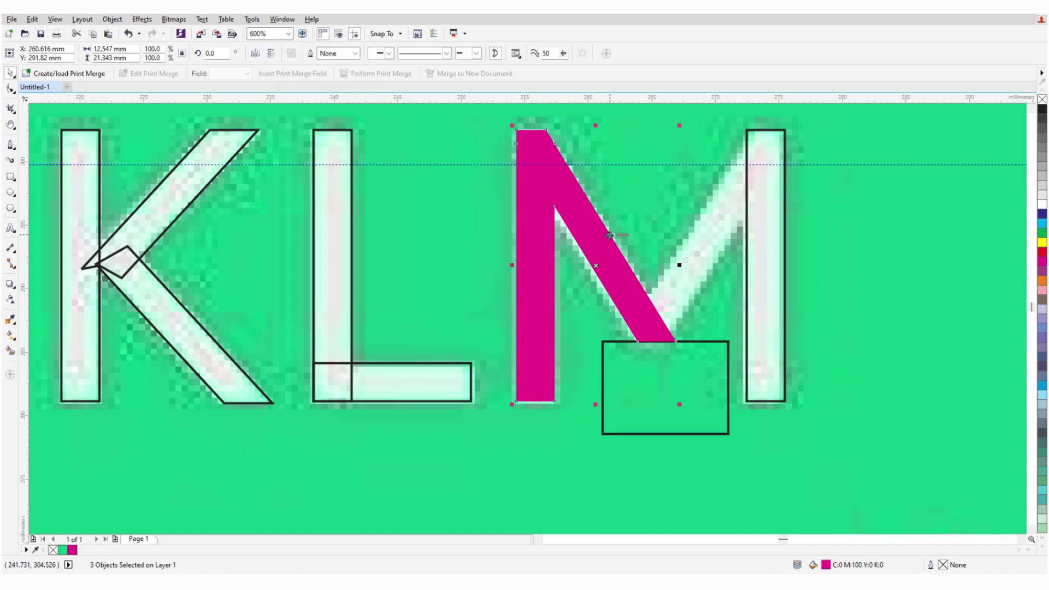
Mirror a copy of the magenta M half horizontally onto the M's other side and delete the stem outline underneath.
{"action": "left_click_drag", "start_coordinate": [696, 234], "coordinate": [781, 241]}
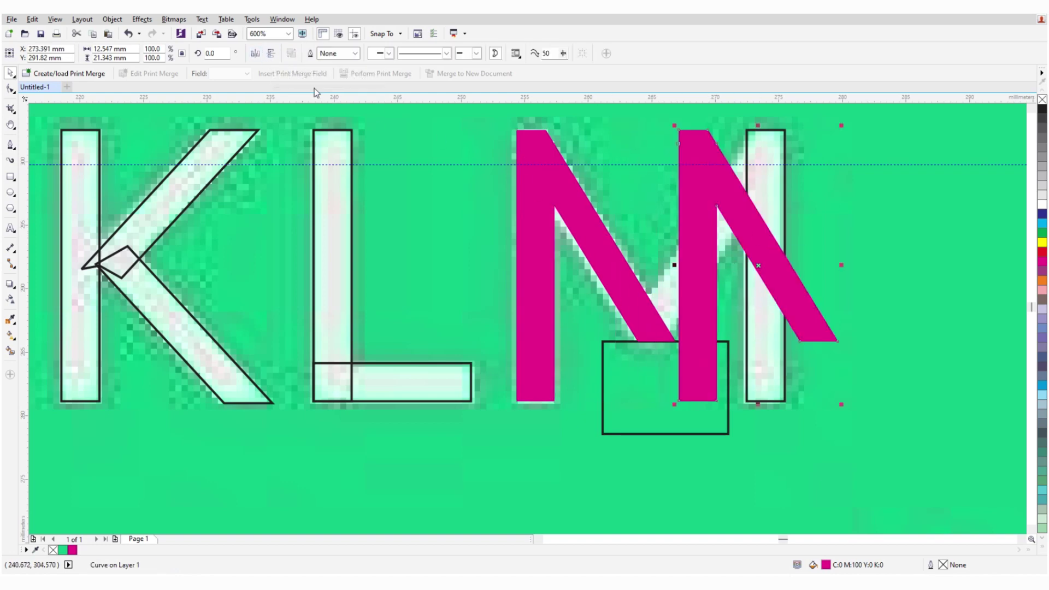
{"action": "left_click", "coordinate": [268, 53]}
{"action": "left_click_drag", "start_coordinate": [798, 363], "coordinate": [744, 362]}
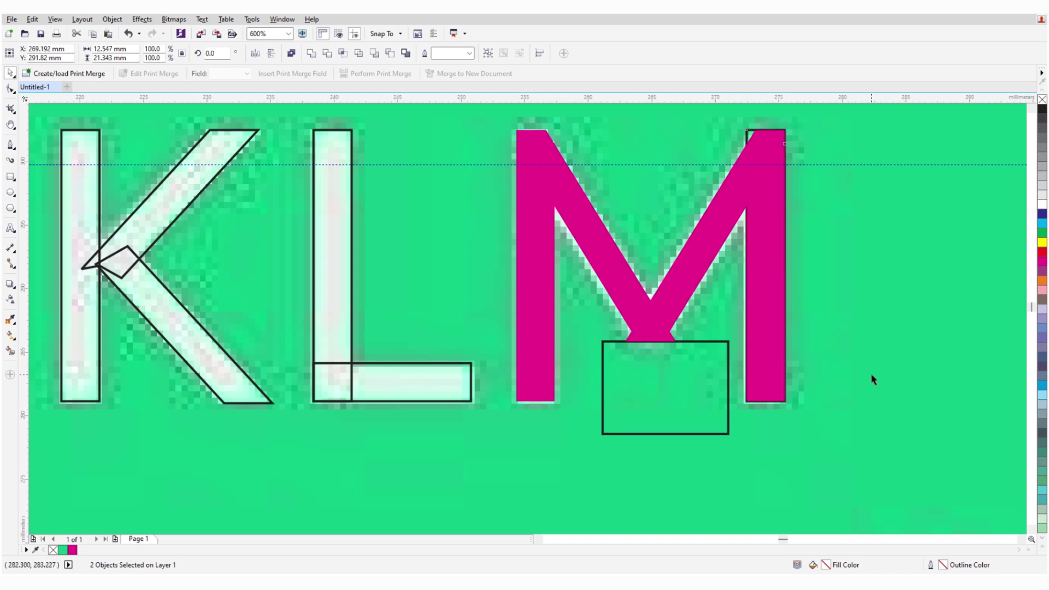
{"action": "left_click", "coordinate": [874, 375]}
{"action": "left_click", "coordinate": [746, 134]}
Replace the M's magenta fill with a thin black outline and clean up the overlap at its lower vertex.
{"action": "left_click", "coordinate": [714, 322]}
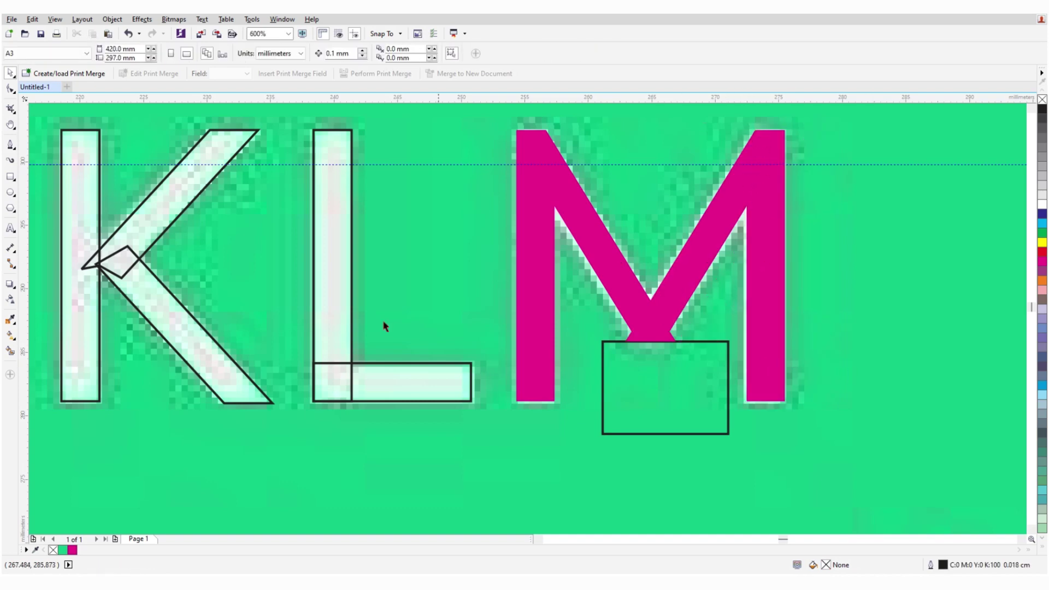
{"action": "left_click", "coordinate": [640, 336]}
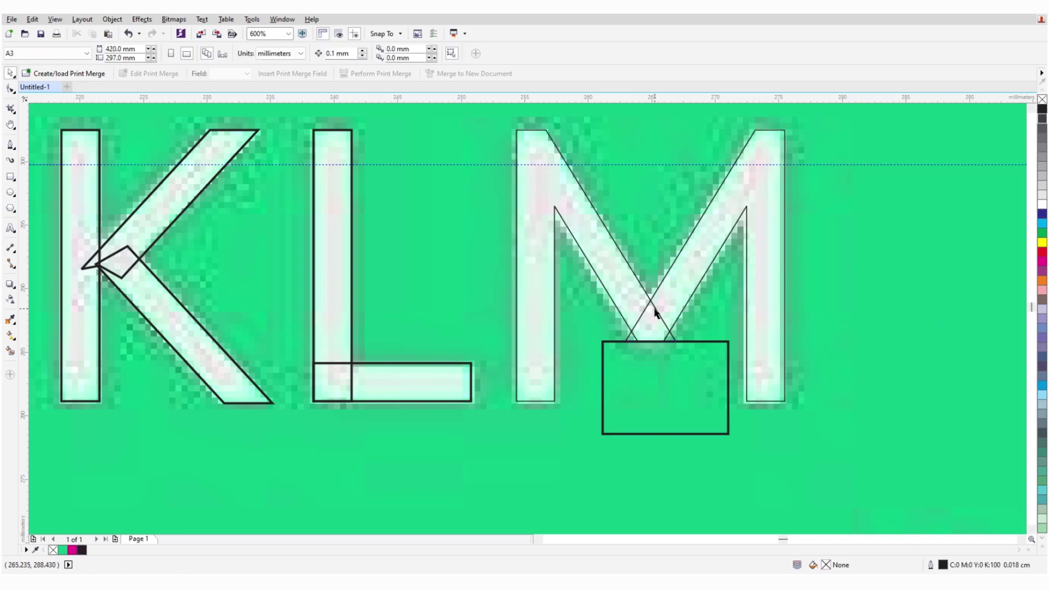
{"action": "key", "text": "Delete"}
{"action": "key", "text": "ctrl+l"}
{"action": "scroll", "coordinate": [601, 283], "scroll_direction": "down", "scroll_amount": 2}
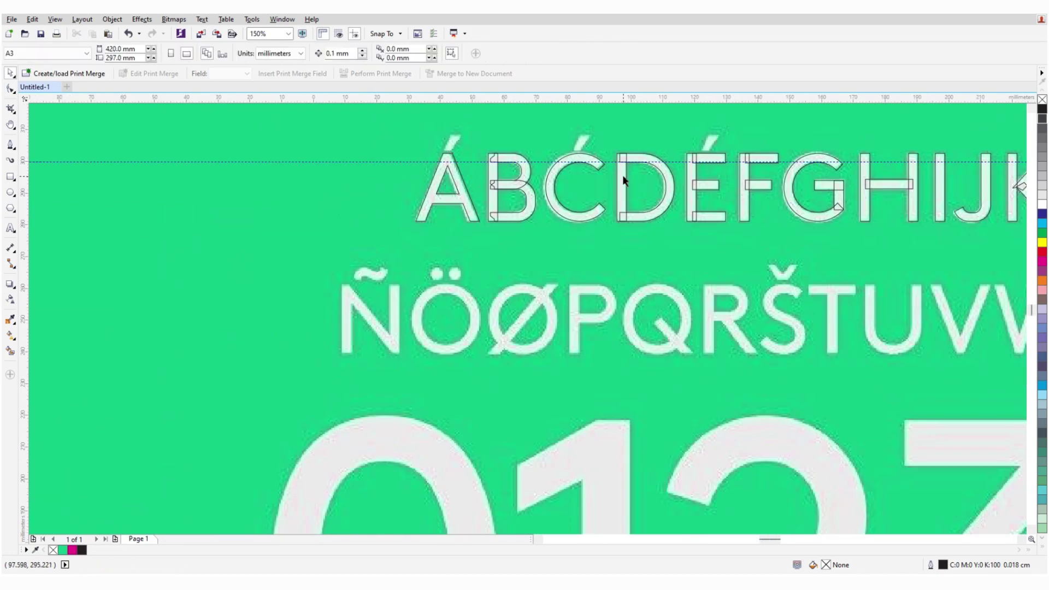
Trace the second-row letters up to the P, fitting a bowl about 12.7 mm wide and 11.2 mm high to the P's stem.
{"action": "left_click_drag", "start_coordinate": [352, 295], "coordinate": [350, 283]}
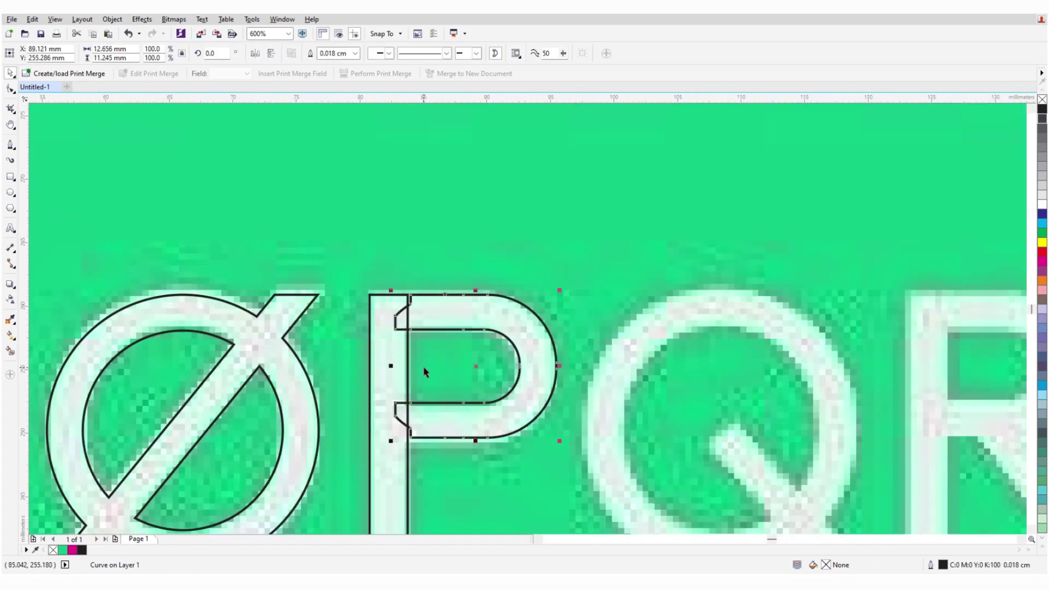
{"action": "scroll", "coordinate": [219, 419], "scroll_direction": "up", "scroll_amount": 1}
Trace the U with outer and inner rounded outlines, the inner about 11.6 mm wide with corner radii of about 5.4 mm.
{"action": "key", "text": "F6"}
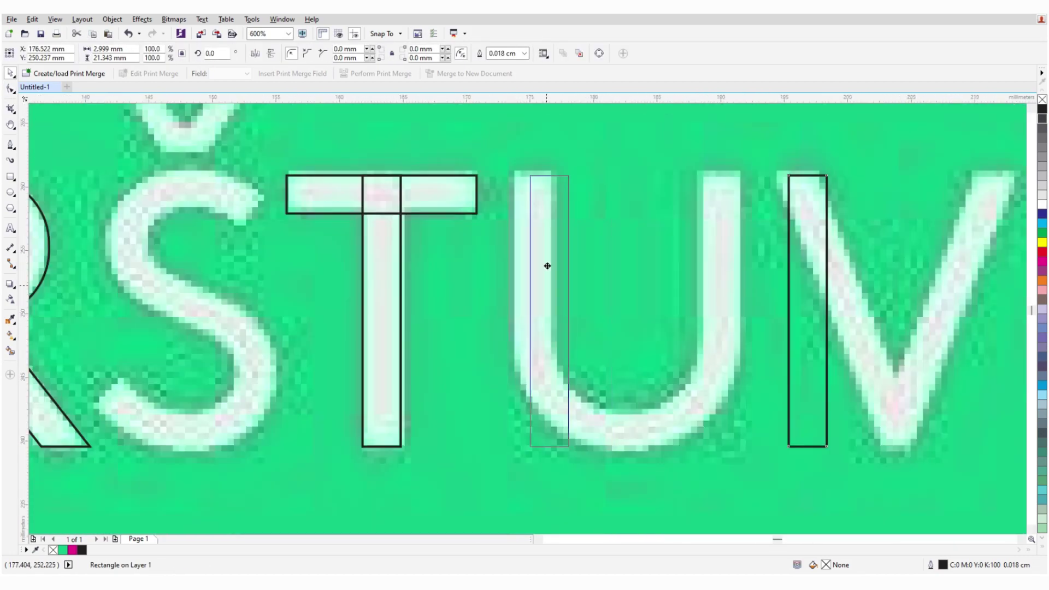
{"action": "left_click_drag", "start_coordinate": [513, 175], "coordinate": [745, 449]}
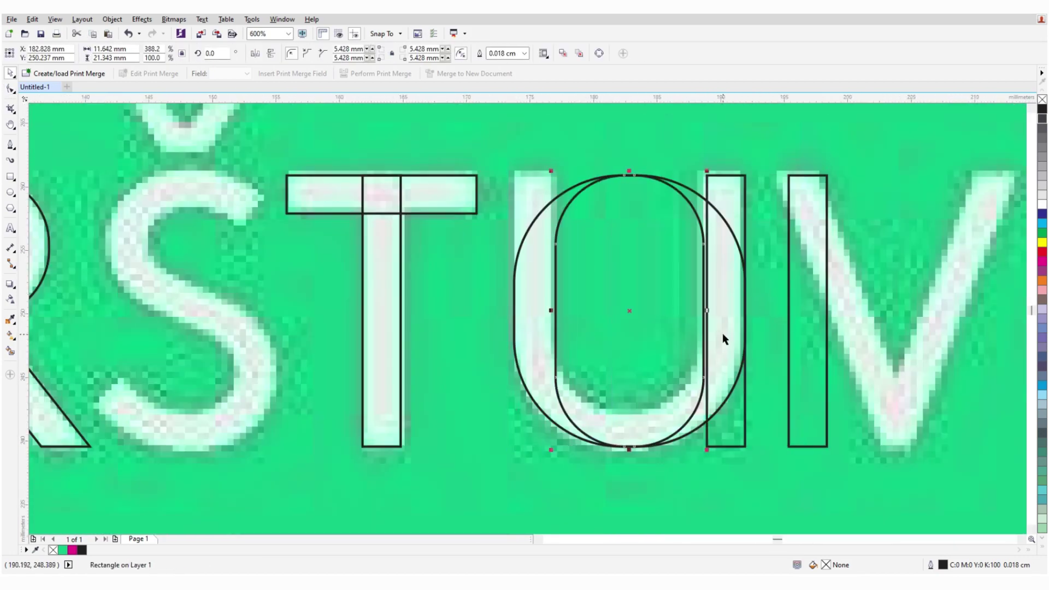
{"action": "left_click_drag", "start_coordinate": [667, 256], "coordinate": [666, 217]}
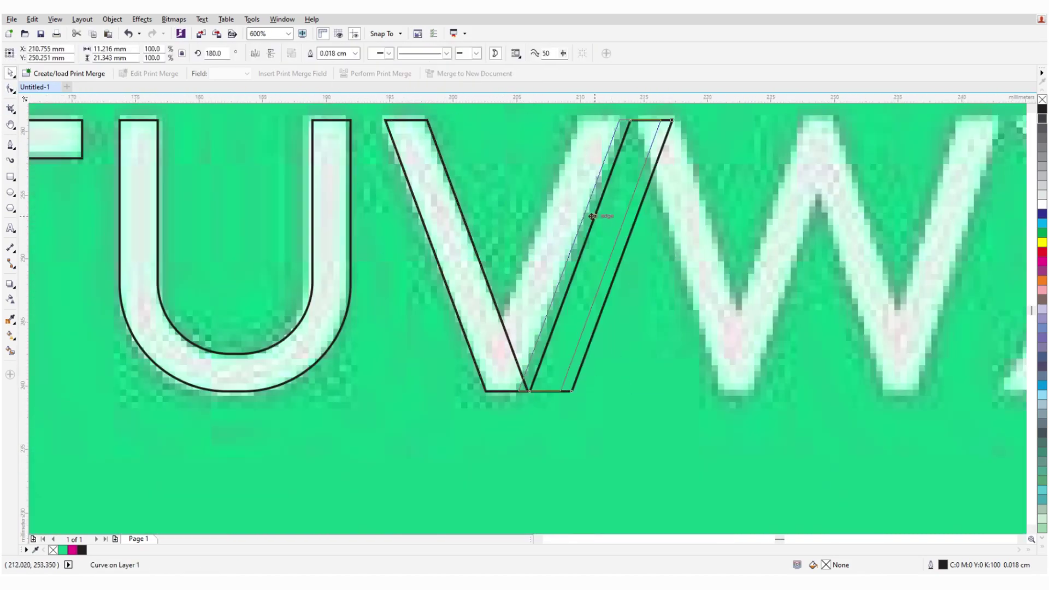
Fit the V's two diagonal arms together and fill them with magenta.
{"action": "left_click", "coordinate": [1043, 262]}
{"action": "left_click", "coordinate": [449, 245]}
{"action": "left_click", "coordinate": [1043, 262]}
Draw the W's first diagonal as a four-point outline about 10 mm wide, add the remaining strokes, and fill the W with magenta.
{"action": "left_click", "coordinate": [637, 120]}
{"action": "left_click", "coordinate": [679, 120]}
{"action": "left_click", "coordinate": [764, 392]}
{"action": "left_click", "coordinate": [722, 391]}
{"action": "left_click", "coordinate": [852, 391]}
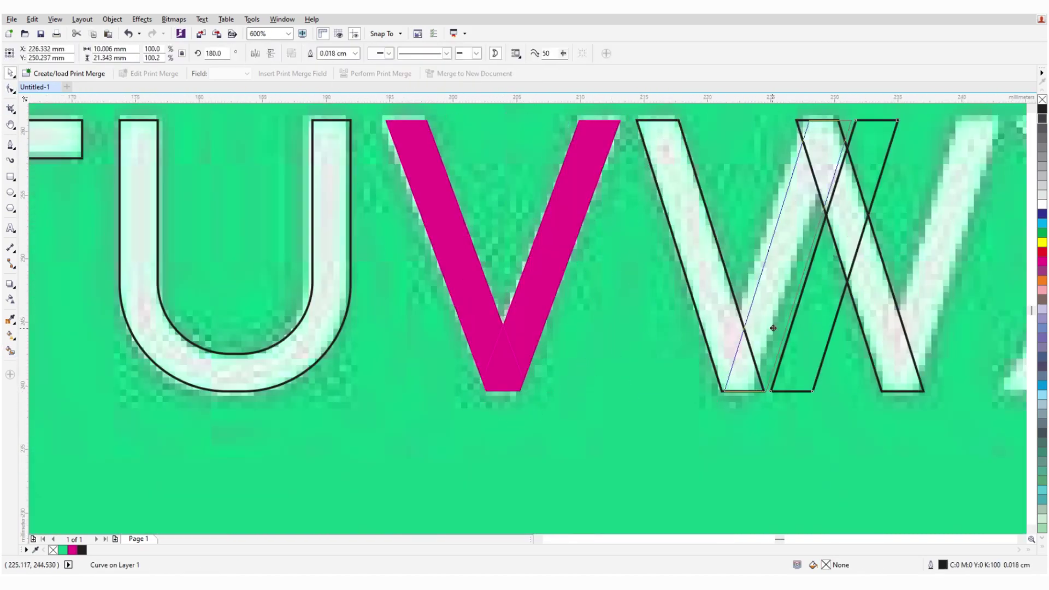
{"action": "left_click", "coordinate": [929, 120]}
{"action": "left_click", "coordinate": [1043, 262]}
Draw the X's first diagonal as a four-point outline spanning the letter's full height.
{"action": "scroll", "coordinate": [710, 273], "scroll_direction": "right", "scroll_amount": 3}
{"action": "left_click", "coordinate": [680, 132]}
{"action": "left_click", "coordinate": [724, 132]}
{"action": "left_click", "coordinate": [809, 405]}
{"action": "left_click", "coordinate": [786, 405]}
{"action": "left_click_drag", "start_coordinate": [786, 402], "coordinate": [874, 404]}
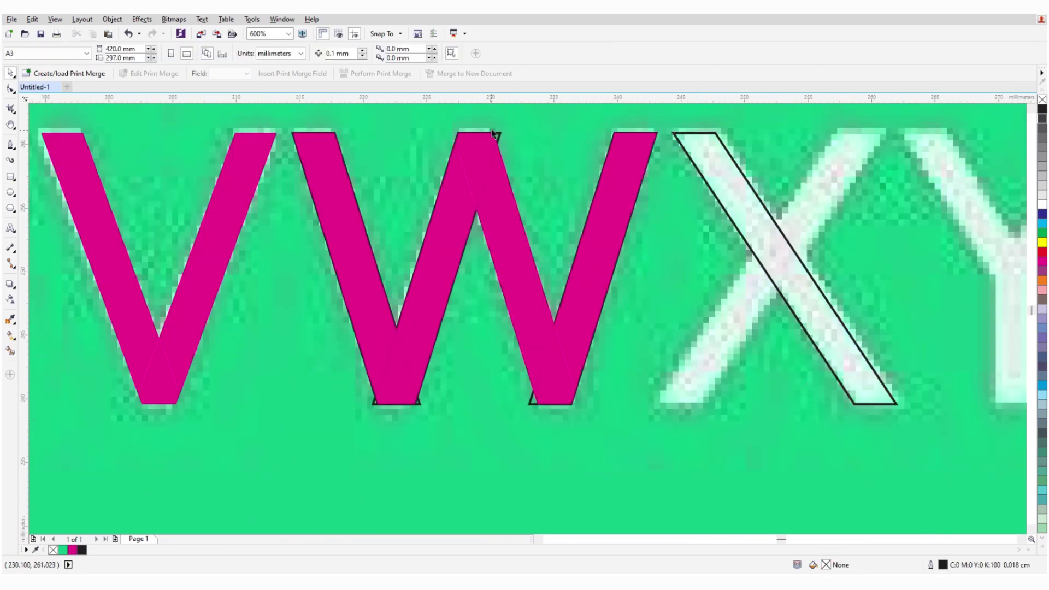
Complete the X with a crossing diagonal and place a copy about 17.6 mm wide and 21.3 mm high on the Y.
{"action": "key", "text": "space"}
{"action": "key", "text": "ctrl+c"}
{"action": "key", "text": "ctrl+v"}
{"action": "scroll", "coordinate": [733, 300], "scroll_direction": "right", "scroll_amount": 3}
{"action": "left_click_drag", "start_coordinate": [733, 300], "coordinate": [887, 230]}
{"action": "scroll", "coordinate": [887, 229], "scroll_direction": "down", "scroll_amount": 3}
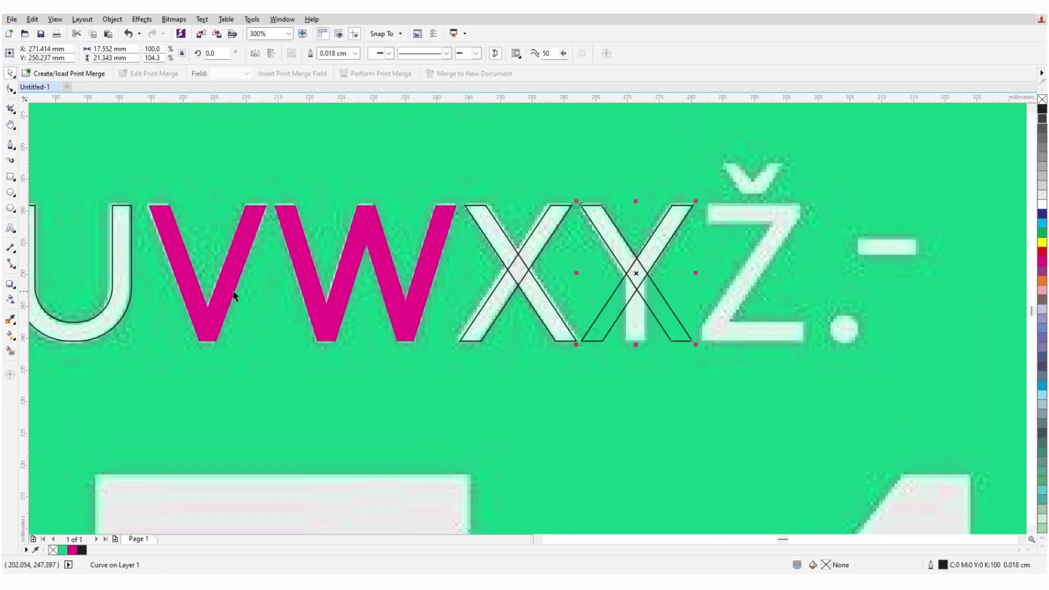
Add the Y's vertical stem and trim the copied X to the Y's upper arms, about 17.7 mm wide and 13.2 mm high.
{"action": "scroll", "coordinate": [604, 286], "scroll_direction": "up", "scroll_amount": 3}
{"action": "key", "text": "F6"}
{"action": "left_click_drag", "start_coordinate": [578, 141], "coordinate": [613, 469]}
{"action": "scroll", "coordinate": [605, 286], "scroll_direction": "up", "scroll_amount": 3}
{"action": "scroll", "coordinate": [530, 345], "scroll_direction": "down", "scroll_amount": 3}
{"action": "key", "text": "F10"}
{"action": "scroll", "coordinate": [529, 343], "scroll_direction": "up", "scroll_amount": 3}
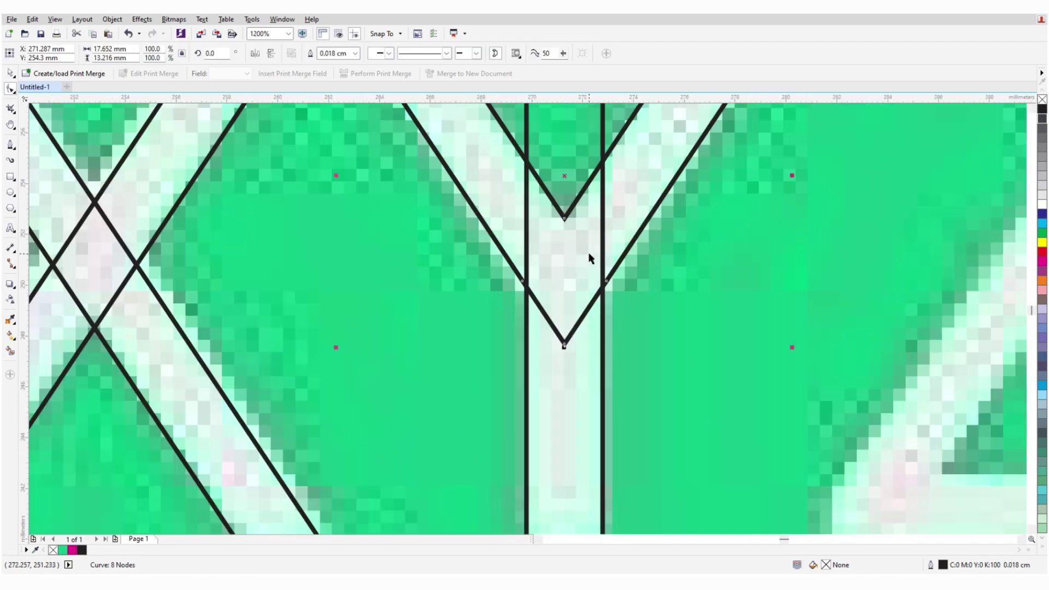
Reuse the letter stem rotated 270 degrees as the Z's lower bar and copy it up as the top bar.
{"action": "scroll", "coordinate": [591, 257], "scroll_direction": "down", "scroll_amount": 3}
{"action": "left_click_drag", "start_coordinate": [579, 350], "coordinate": [875, 345]}
{"action": "left_click_drag", "start_coordinate": [762, 402], "coordinate": [714, 402]}
{"action": "key", "text": "ctrl+c"}
{"action": "key", "text": "ctrl+v"}
{"action": "left_click_drag", "start_coordinate": [819, 401], "coordinate": [822, 164]}
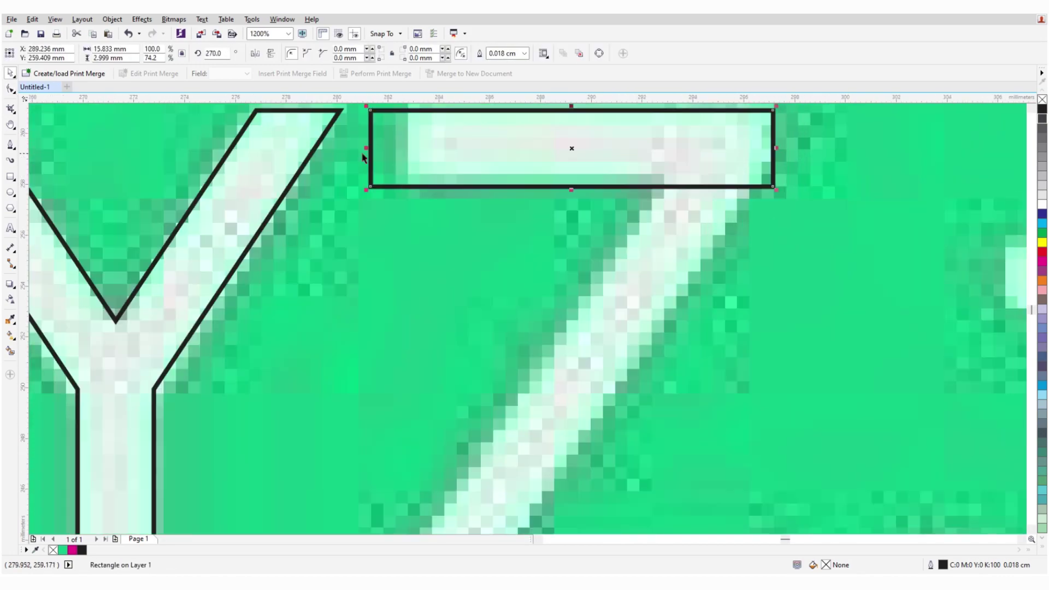
Shorten the Z's top bar to match the reference and fit a diagonal stroke about 15 mm wide and 17.7 mm high.
{"action": "scroll", "coordinate": [823, 164], "scroll_direction": "down", "scroll_amount": 2}
{"action": "key", "text": "F6"}
{"action": "left_click_drag", "start_coordinate": [679, 206], "coordinate": [765, 202]}
{"action": "key", "text": "F10"}
{"action": "left_click_drag", "start_coordinate": [645, 404], "coordinate": [604, 418]}
{"action": "scroll", "coordinate": [769, 166], "scroll_direction": "up", "scroll_amount": 3}
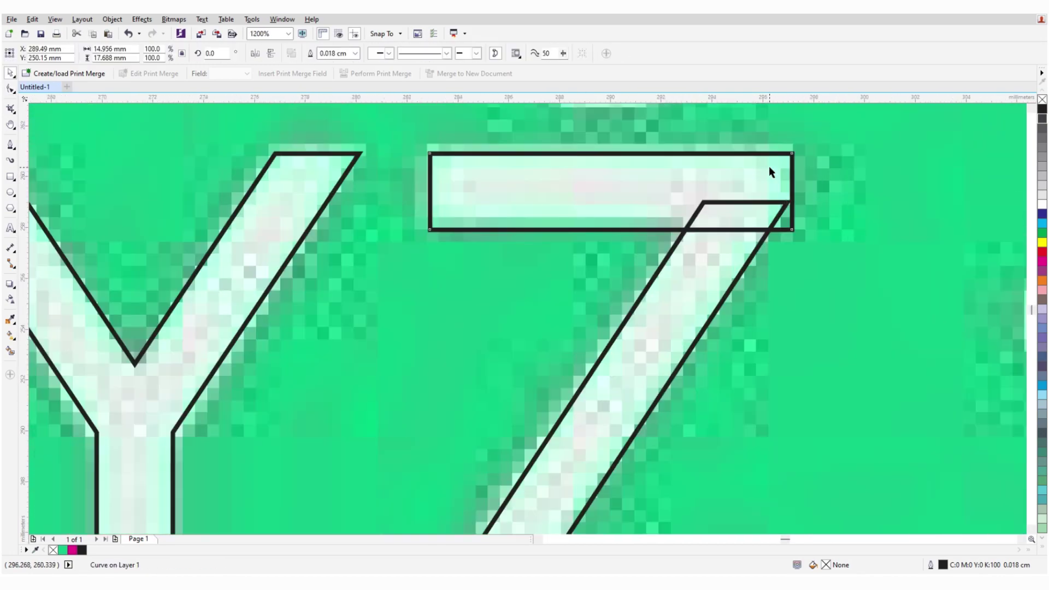
Finish the Z by squaring its diagonal to the bars and fill the letter with magenta.
{"action": "scroll", "coordinate": [789, 221], "scroll_direction": "up", "scroll_amount": 2}
{"action": "scroll", "coordinate": [789, 221], "scroll_direction": "down", "scroll_amount": 4}
{"action": "key", "text": "space"}
{"action": "scroll", "coordinate": [862, 448], "scroll_direction": "up", "scroll_amount": 4}
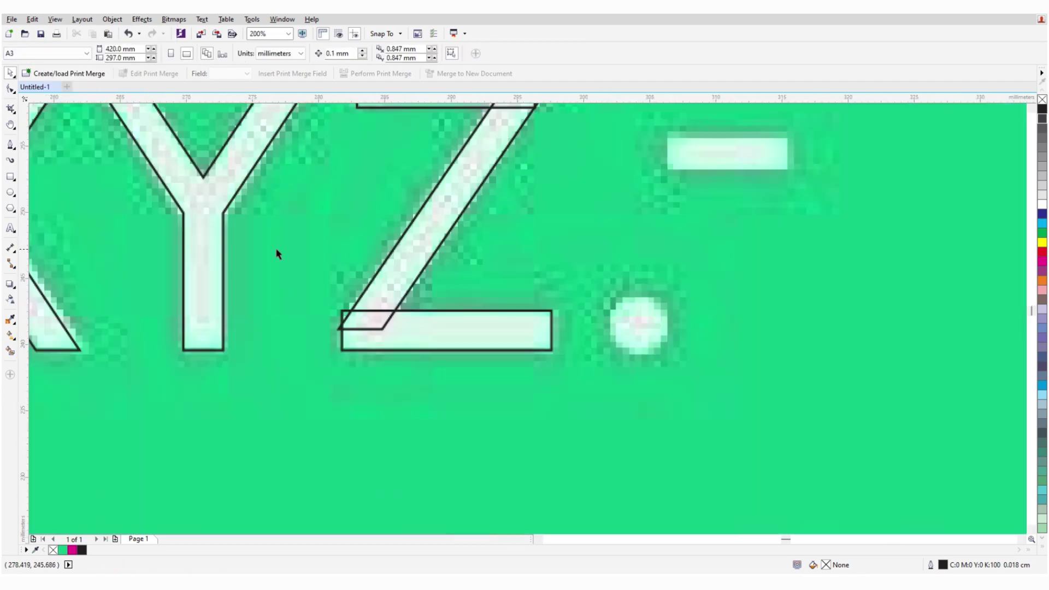
{"action": "left_click", "coordinate": [1043, 261]}
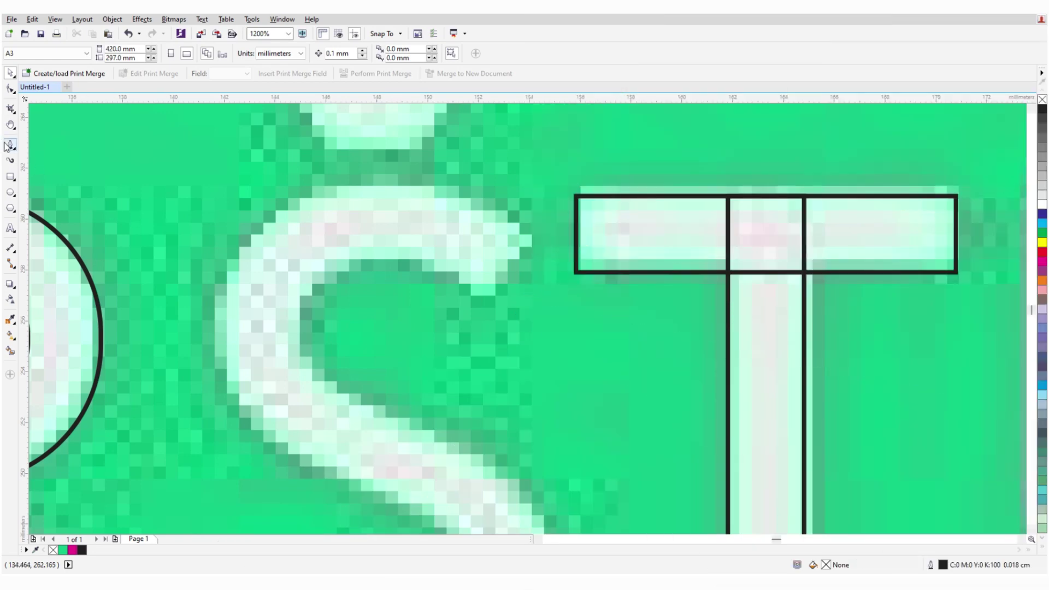
Draw a Bezier centre line through the reference S, about 16.4 mm wide and 19.2 mm high, extending past both ends.
{"action": "left_click", "coordinate": [9, 144]}
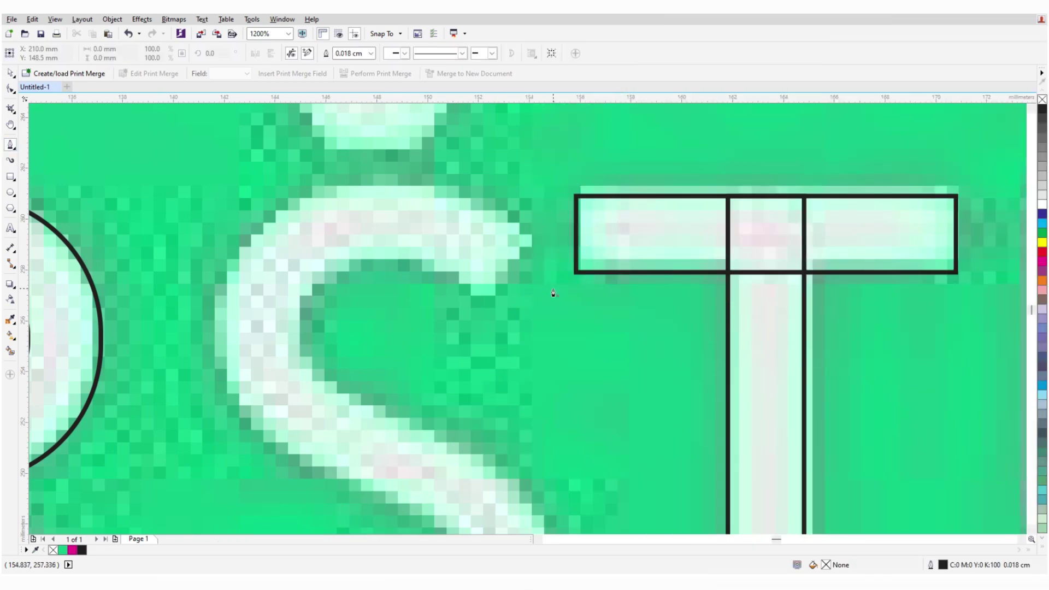
{"action": "left_click_drag", "start_coordinate": [294, 227], "coordinate": [280, 230]}
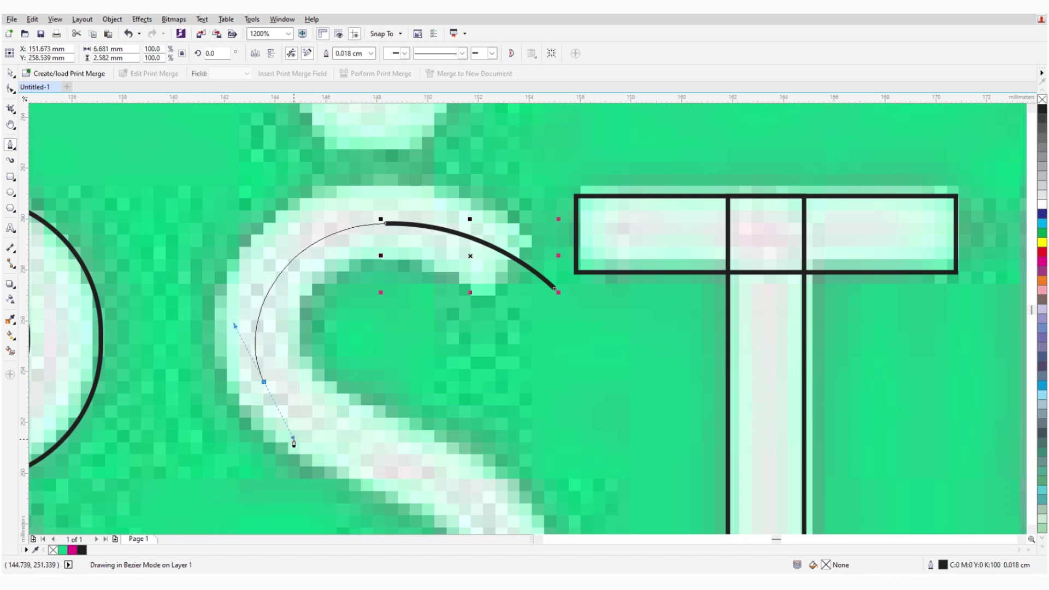
{"action": "left_click_drag", "start_coordinate": [294, 443], "coordinate": [294, 443]}
{"action": "scroll", "coordinate": [294, 443], "scroll_direction": "down", "scroll_amount": 3}
{"action": "scroll", "coordinate": [346, 392], "scroll_direction": "up", "scroll_amount": 3}
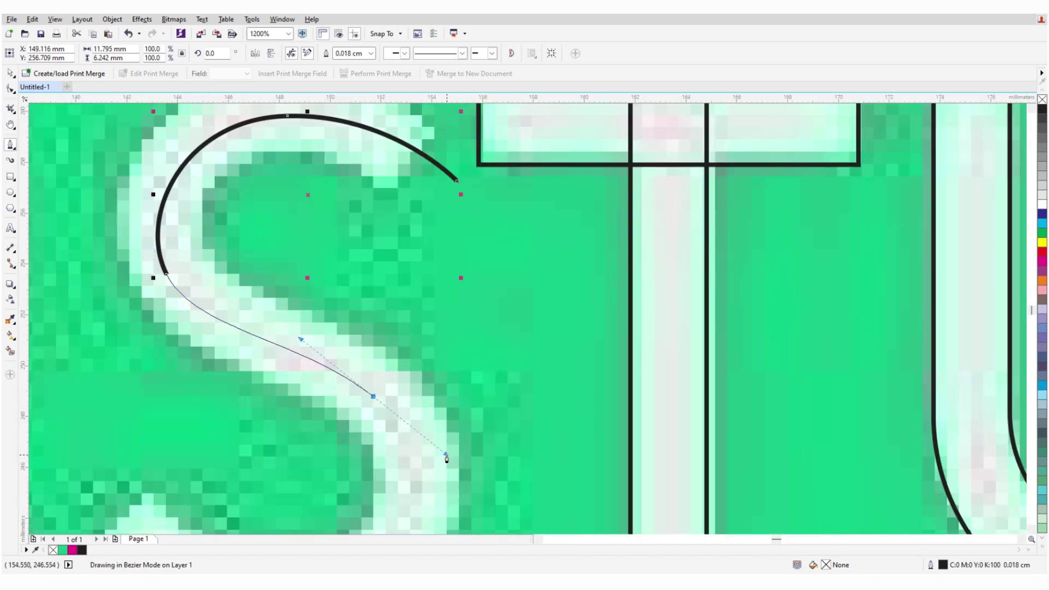
{"action": "left_click_drag", "start_coordinate": [446, 459], "coordinate": [447, 459]}
{"action": "scroll", "coordinate": [446, 459], "scroll_direction": "down", "scroll_amount": 2}
{"action": "scroll", "coordinate": [380, 404], "scroll_direction": "up", "scroll_amount": 2}
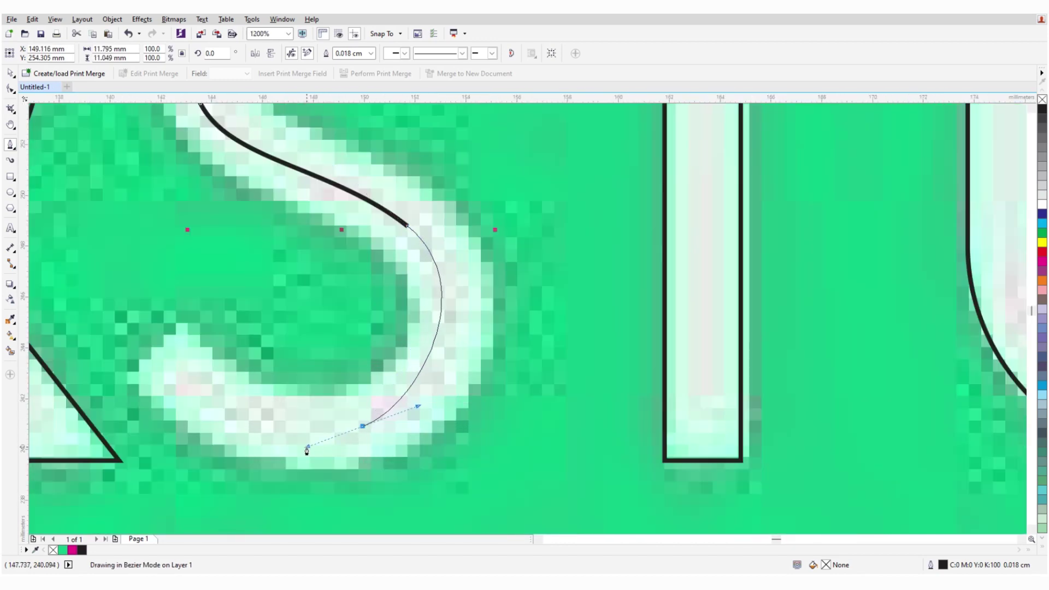
{"action": "left_click_drag", "start_coordinate": [281, 454], "coordinate": [281, 453]}
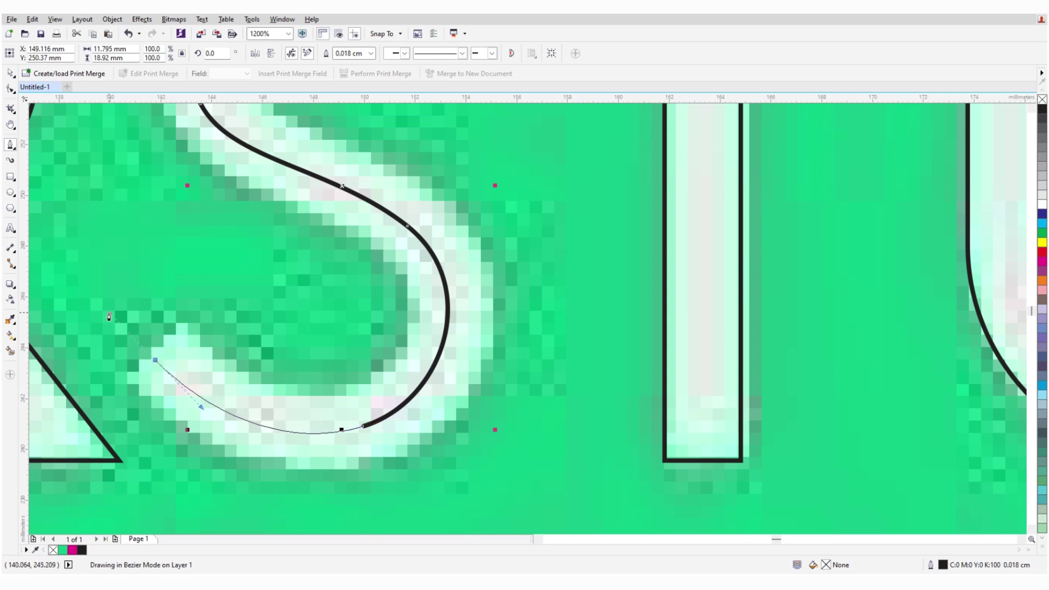
{"action": "key", "text": "space"}
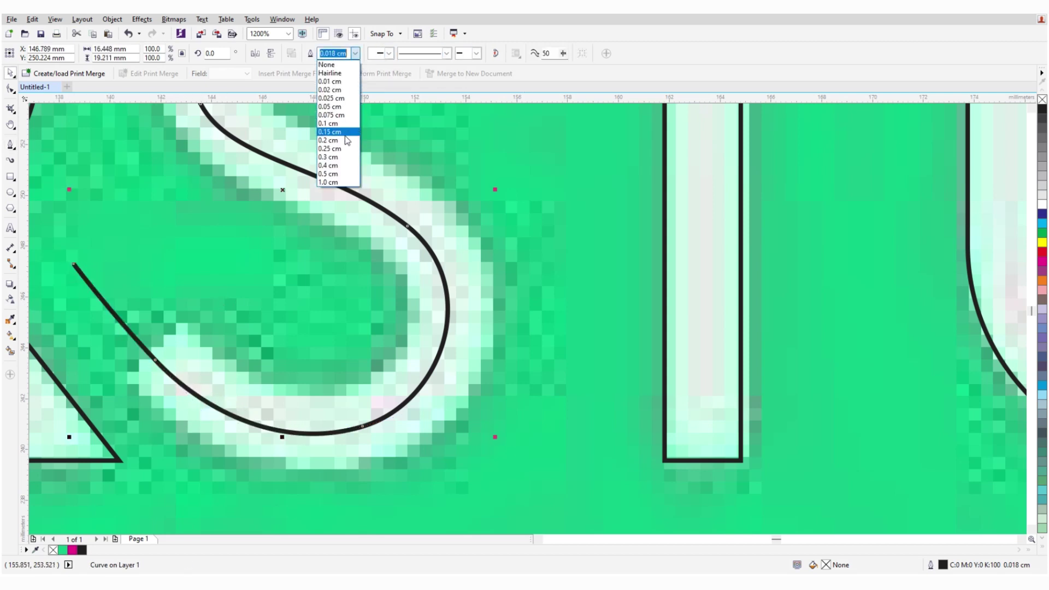
Set the S curve's outline width to 0.3 cm and convert the outline to an object.
{"action": "left_click", "coordinate": [346, 138]}
{"action": "left_click", "coordinate": [356, 53]}
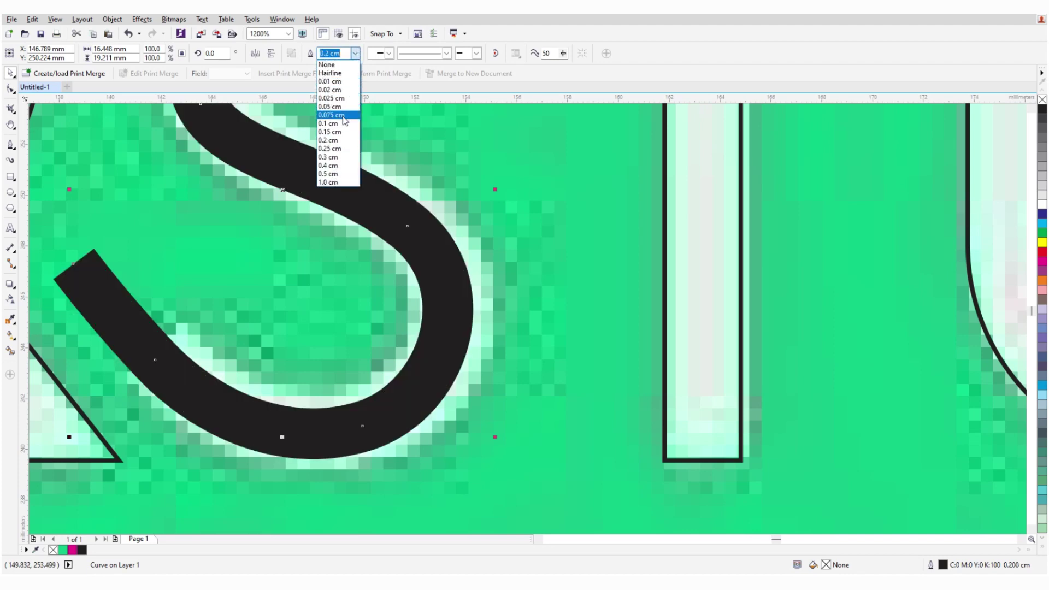
{"action": "left_click", "coordinate": [340, 156]}
{"action": "scroll", "coordinate": [532, 297], "scroll_direction": "down", "scroll_amount": 2}
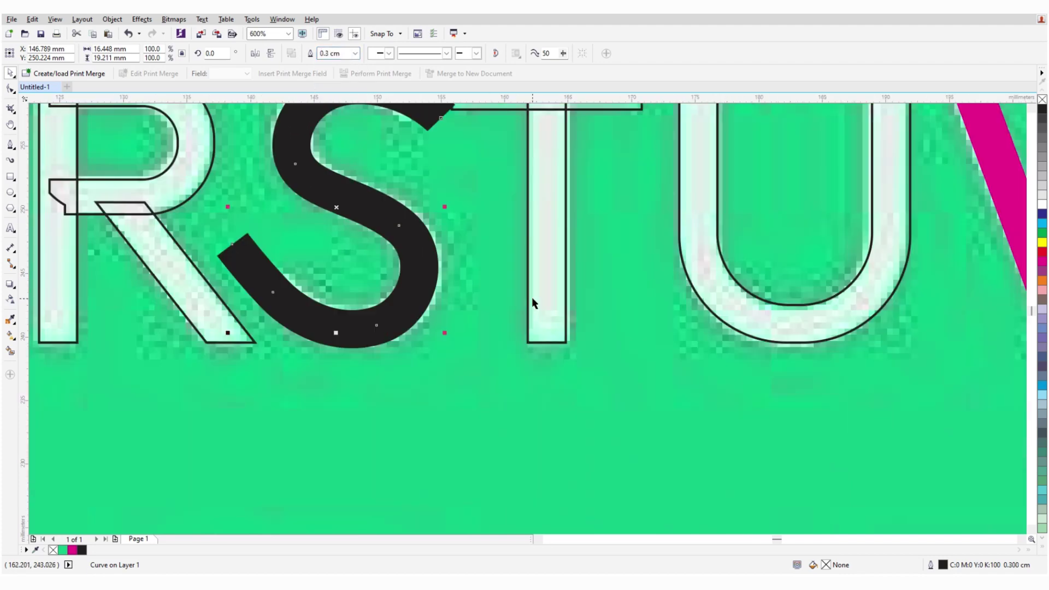
{"action": "scroll", "coordinate": [478, 235], "scroll_direction": "up", "scroll_amount": 2}
{"action": "scroll", "coordinate": [442, 215], "scroll_direction": "down", "scroll_amount": 2}
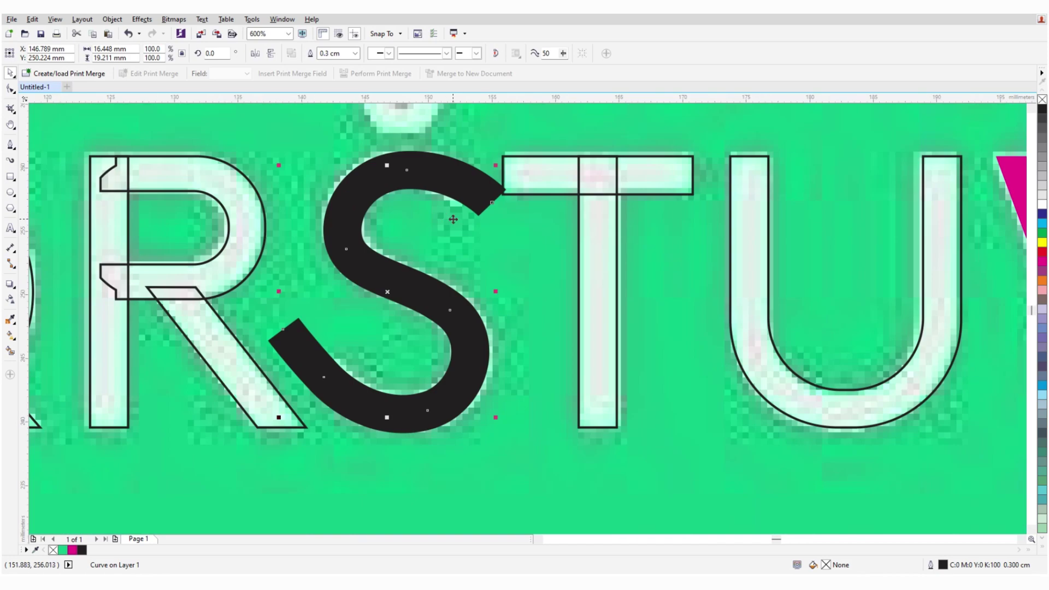
Draw a four-sided cutter about 7.8 mm wide and 8.1 mm high over the S's upper end and trim the letter with it.
{"action": "key", "text": "F5"}
{"action": "left_click", "coordinate": [490, 141]}
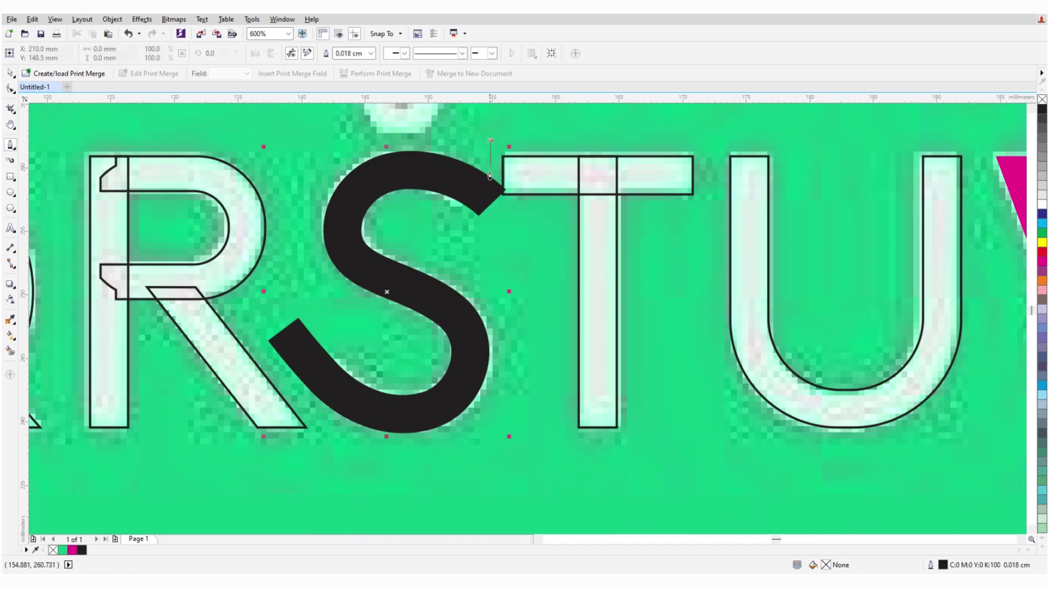
{"action": "left_click", "coordinate": [449, 236]}
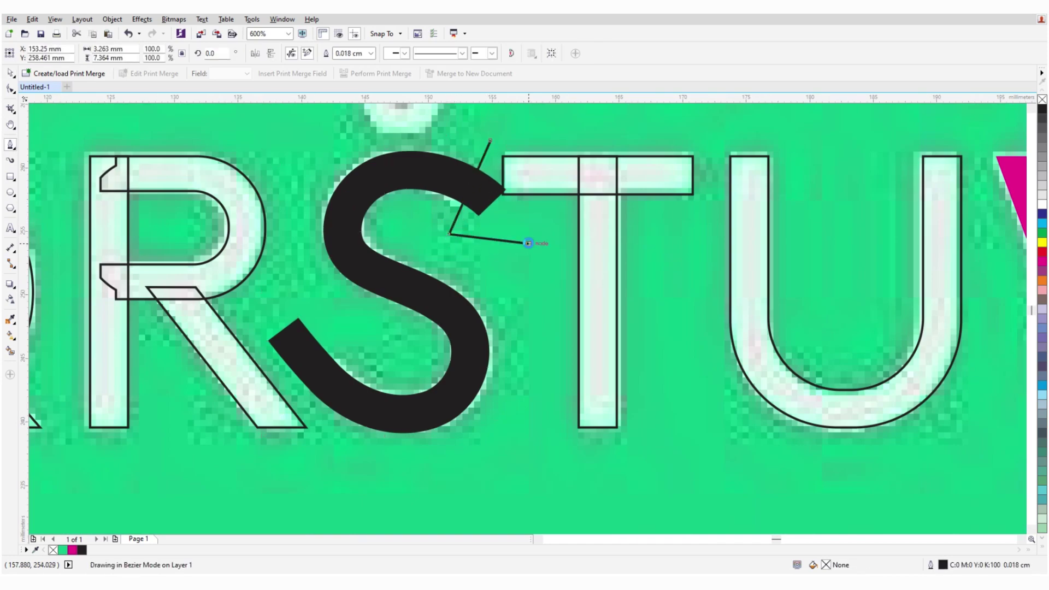
{"action": "left_click", "coordinate": [490, 141]}
{"action": "key", "text": "space"}
{"action": "left_click", "coordinate": [429, 170], "text": "shift"}
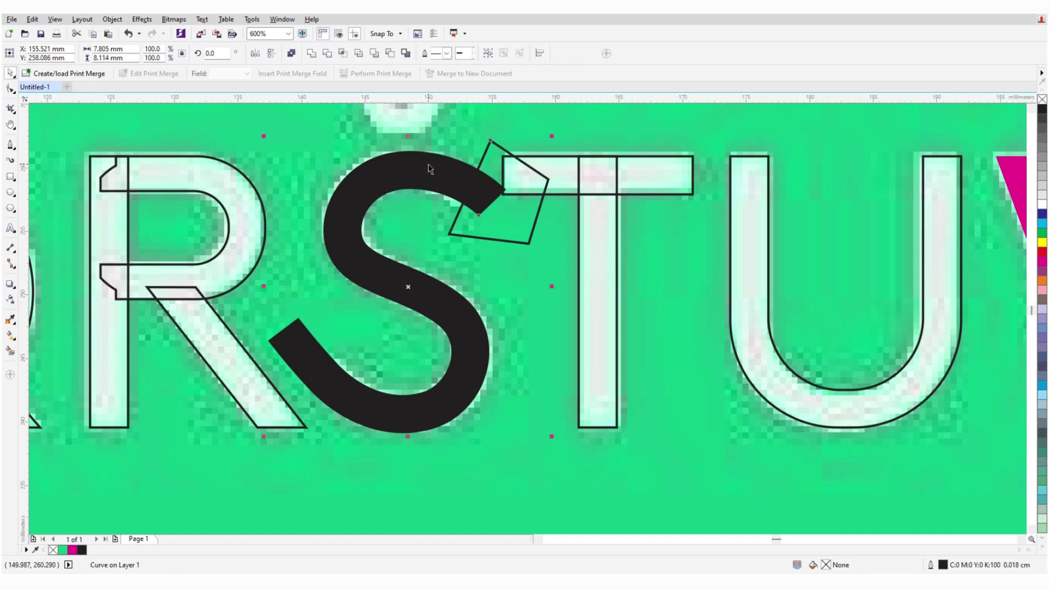
{"action": "left_click", "coordinate": [328, 53]}
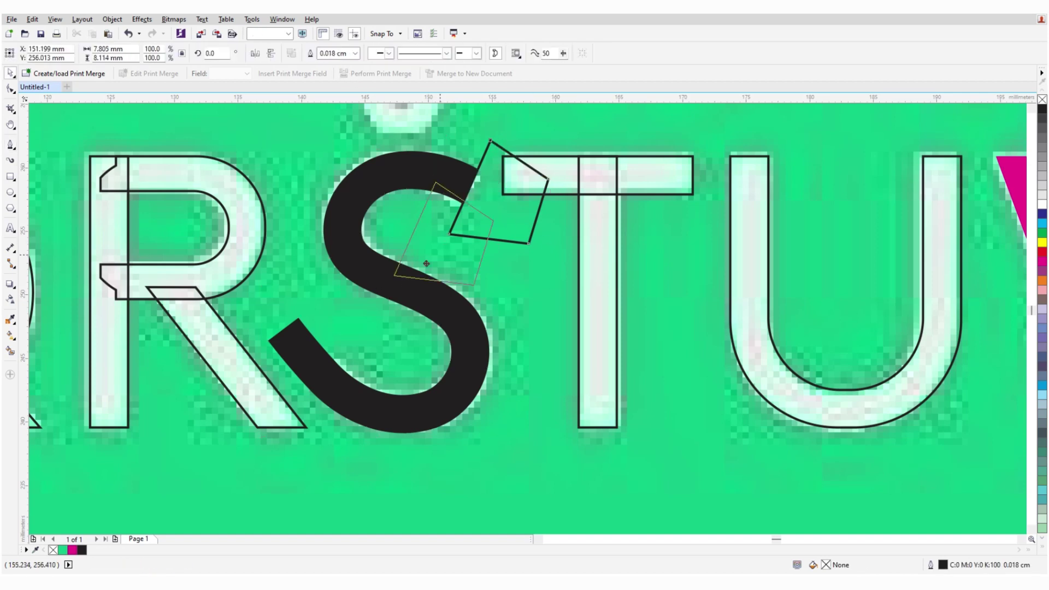
Place the cutter rotated 180 degrees over the S's lower end, trim the letter with it and remove the cutter.
{"action": "left_click_drag", "start_coordinate": [499, 199], "coordinate": [282, 292]}
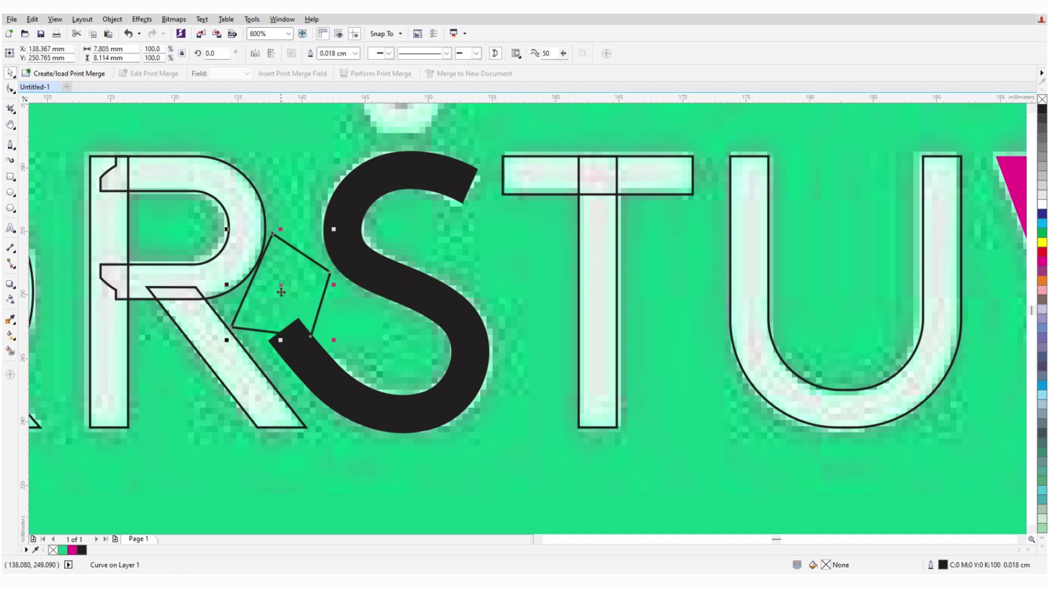
{"action": "left_click", "coordinate": [255, 54]}
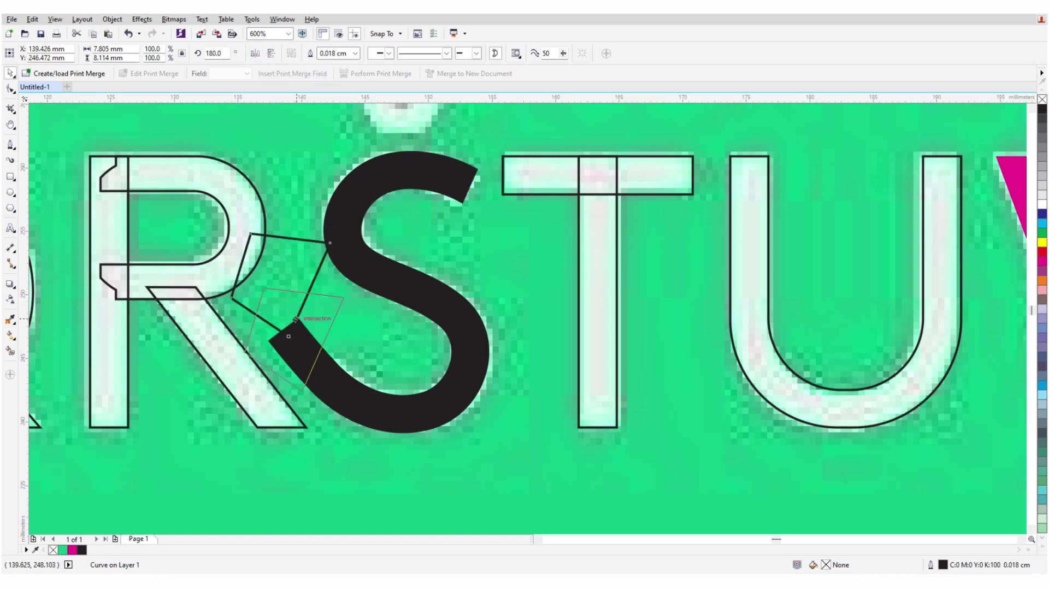
{"action": "left_click", "coordinate": [343, 393], "text": "shift"}
{"action": "left_click", "coordinate": [328, 54]}
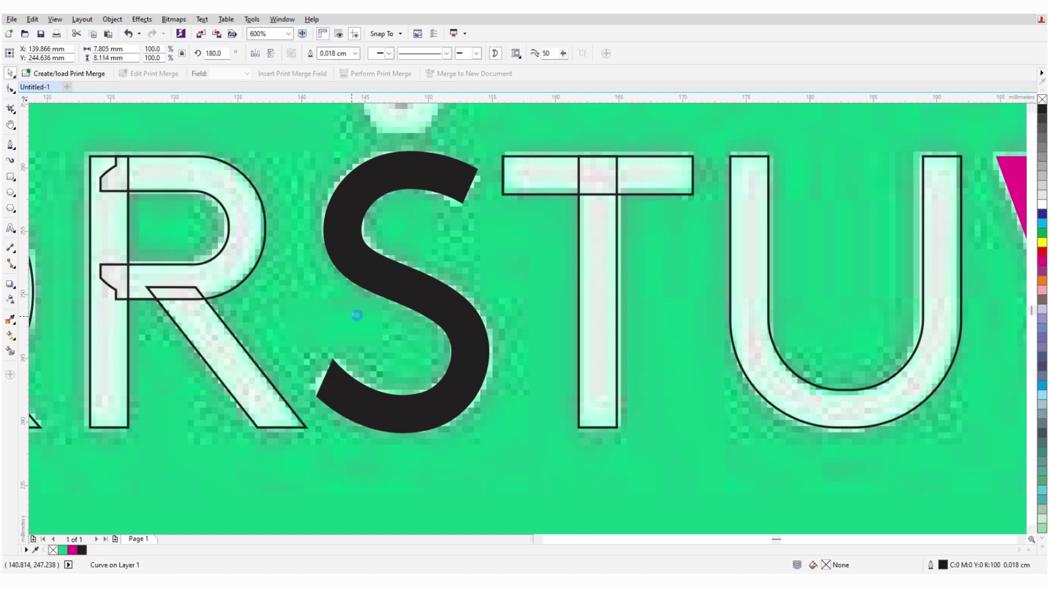
{"action": "left_click", "coordinate": [431, 296]}
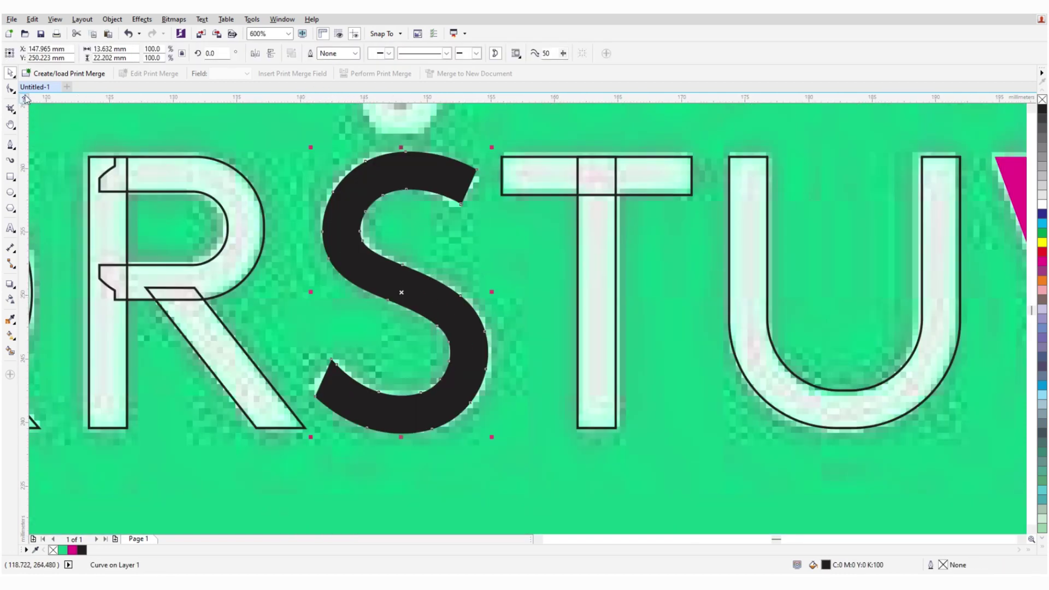
{"action": "left_click", "coordinate": [12, 89]}
{"action": "scroll", "coordinate": [432, 244], "scroll_direction": "up", "scroll_amount": 2}
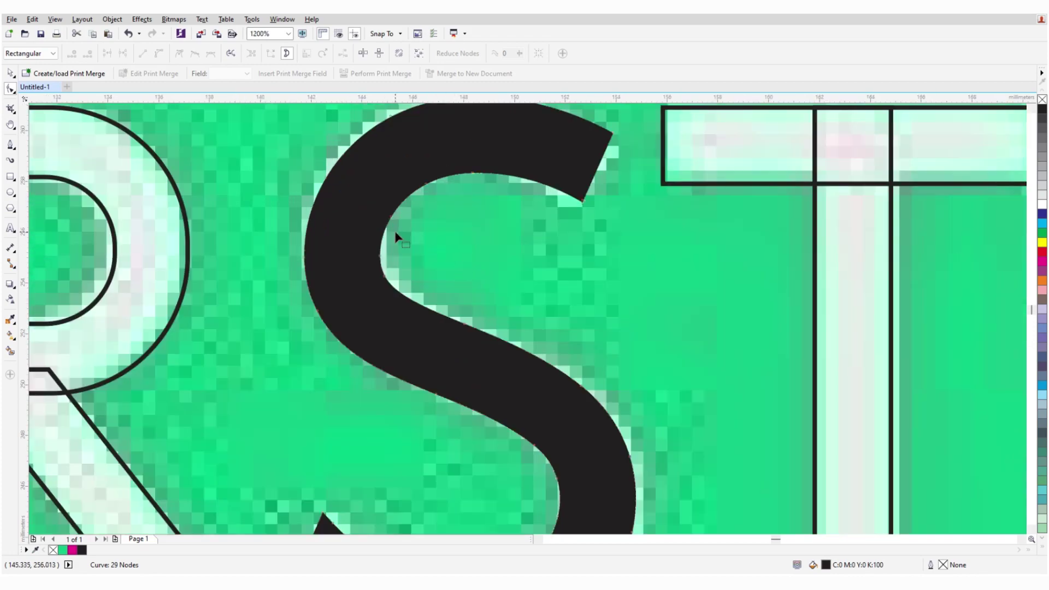
{"action": "scroll", "coordinate": [397, 233], "scroll_direction": "down", "scroll_amount": 3}
{"action": "key", "text": "space"}
Draw a wavy Bezier curve along the tilde above the N, about 9.2 mm wide and 6.7 mm high.
{"action": "scroll", "coordinate": [490, 251], "scroll_direction": "down", "scroll_amount": 3}
{"action": "left_click", "coordinate": [10, 144]}
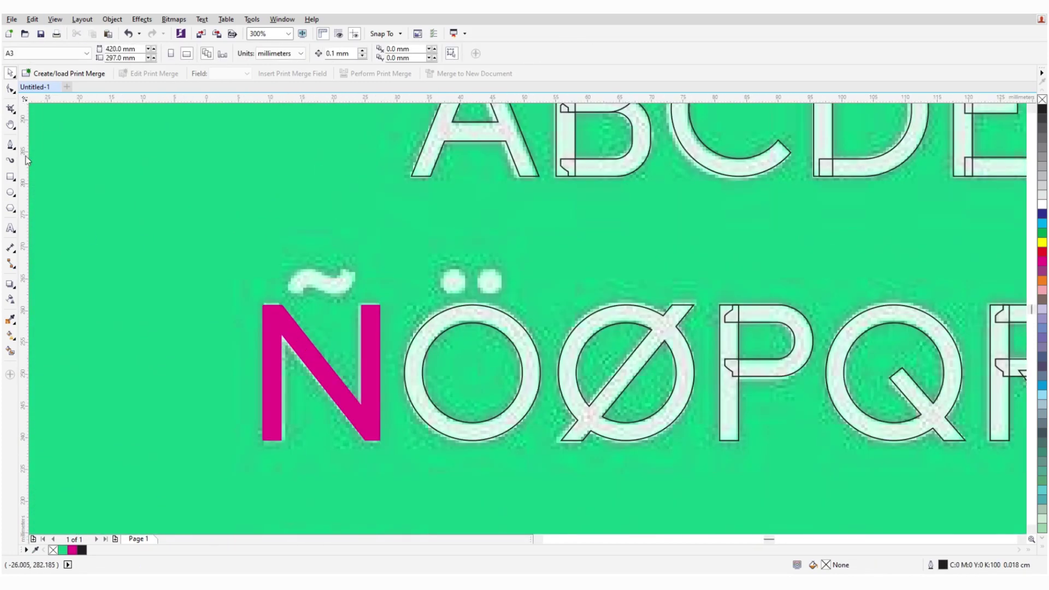
{"action": "scroll", "coordinate": [344, 237], "scroll_direction": "up", "scroll_amount": 3}
{"action": "left_click", "coordinate": [275, 298]}
{"action": "left_click_drag", "start_coordinate": [345, 229], "coordinate": [413, 234]}
{"action": "double_click", "coordinate": [506, 130]}
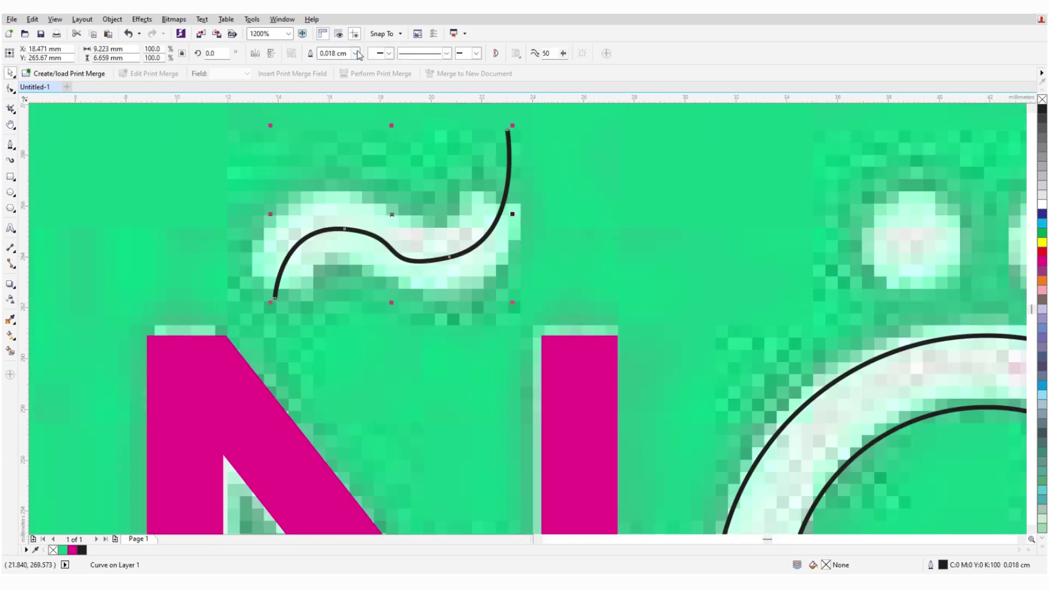
Set the tilde's outline width to 0.25 cm and adjust its nodes to follow the reference.
{"action": "left_click", "coordinate": [371, 53]}
{"action": "left_click", "coordinate": [334, 153]}
{"action": "key", "text": "F10"}
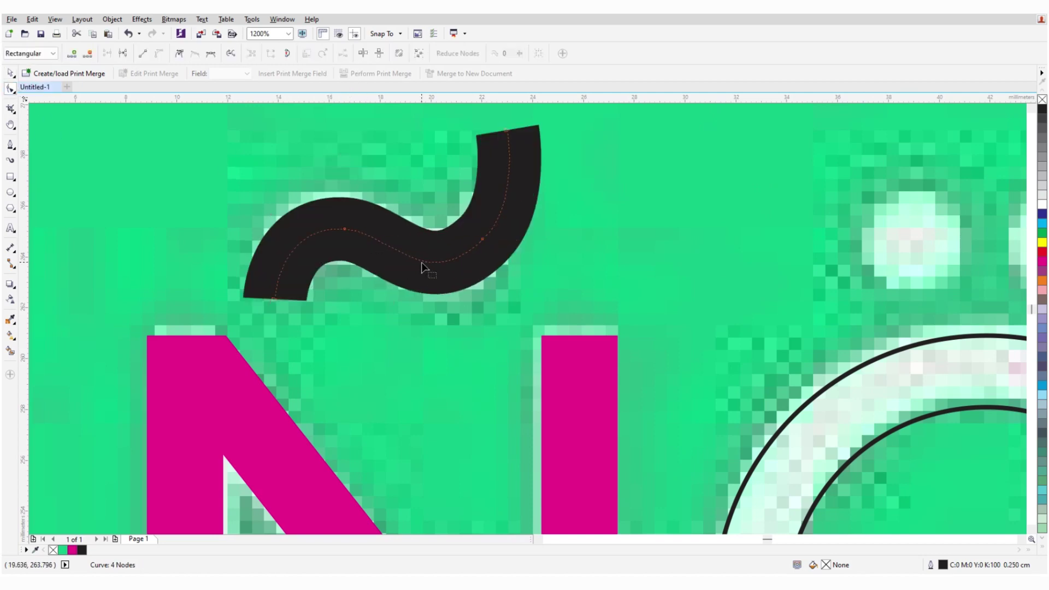
{"action": "key", "text": "Delete"}
{"action": "scroll", "coordinate": [282, 186], "scroll_direction": "down", "scroll_amount": 3}
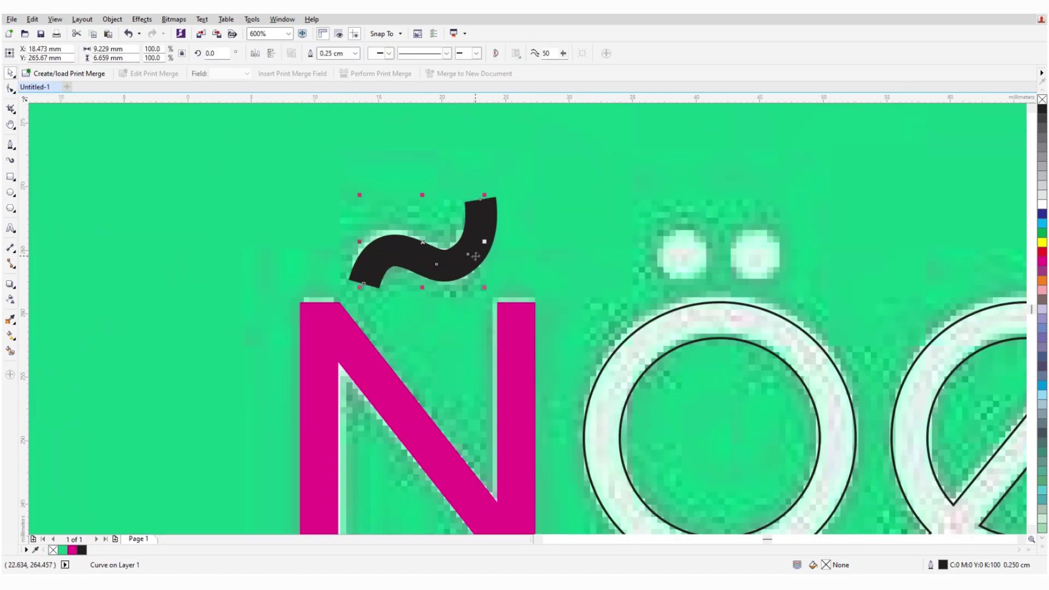
Convert the tilde's outline to an object, trim both ends flat with a rectangle about 4.9 mm wide and delete the rectangle.
{"action": "scroll", "coordinate": [281, 186], "scroll_direction": "up", "scroll_amount": 3}
{"action": "key", "text": "F6"}
{"action": "mouse_move", "coordinate": [257, 293]}
{"action": "left_mouse_down"}
{"action": "mouse_move", "coordinate": [382, 330]}
{"action": "mouse_move", "coordinate": [562, 166]}
{"action": "left_mouse_up"}
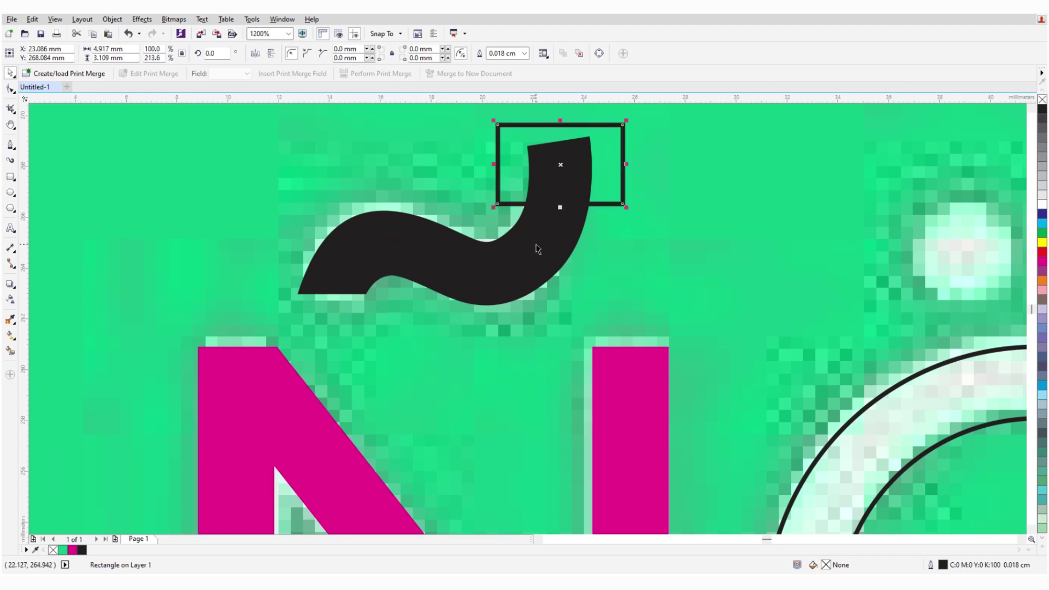
{"action": "left_click_drag", "start_coordinate": [359, 134], "coordinate": [634, 196]}
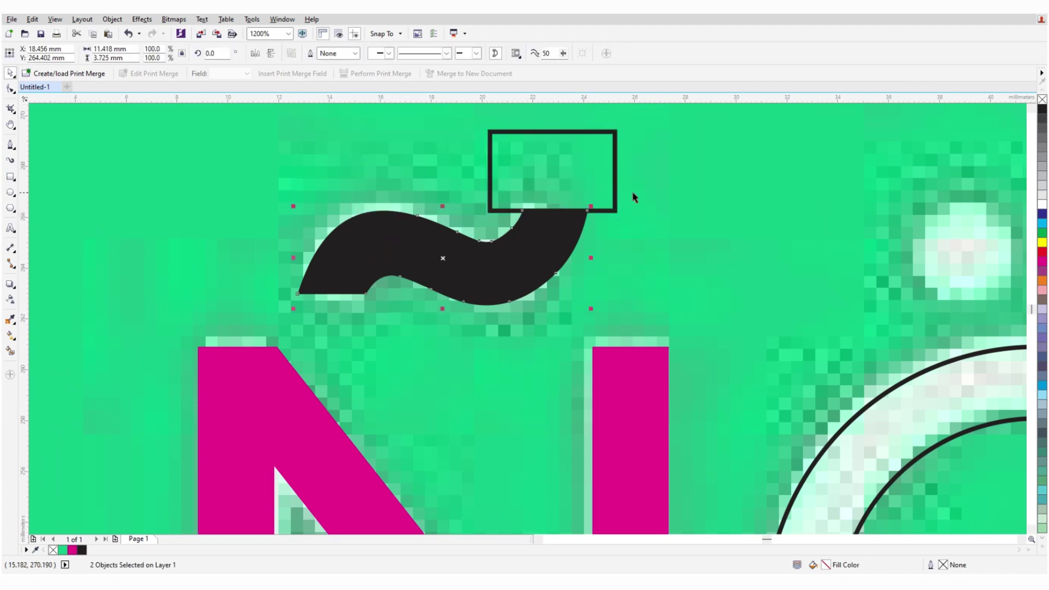
{"action": "scroll", "coordinate": [504, 300], "scroll_direction": "down", "scroll_amount": 5}
{"action": "key", "text": "Delete"}
{"action": "scroll", "coordinate": [492, 300], "scroll_direction": "up", "scroll_amount": 3}
{"action": "scroll", "coordinate": [439, 279], "scroll_direction": "down", "scroll_amount": 2}
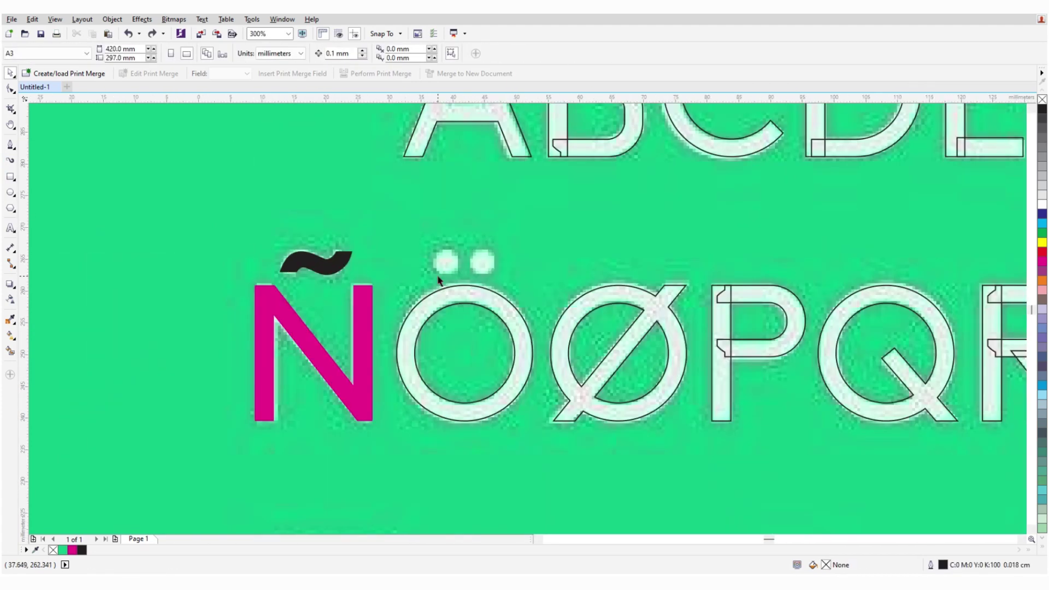
Draw a circle about 3.5 mm in diameter on each of the two dots above the O.
{"action": "scroll", "coordinate": [295, 235], "scroll_direction": "up", "scroll_amount": 2}
{"action": "left_click", "coordinate": [10, 193]}
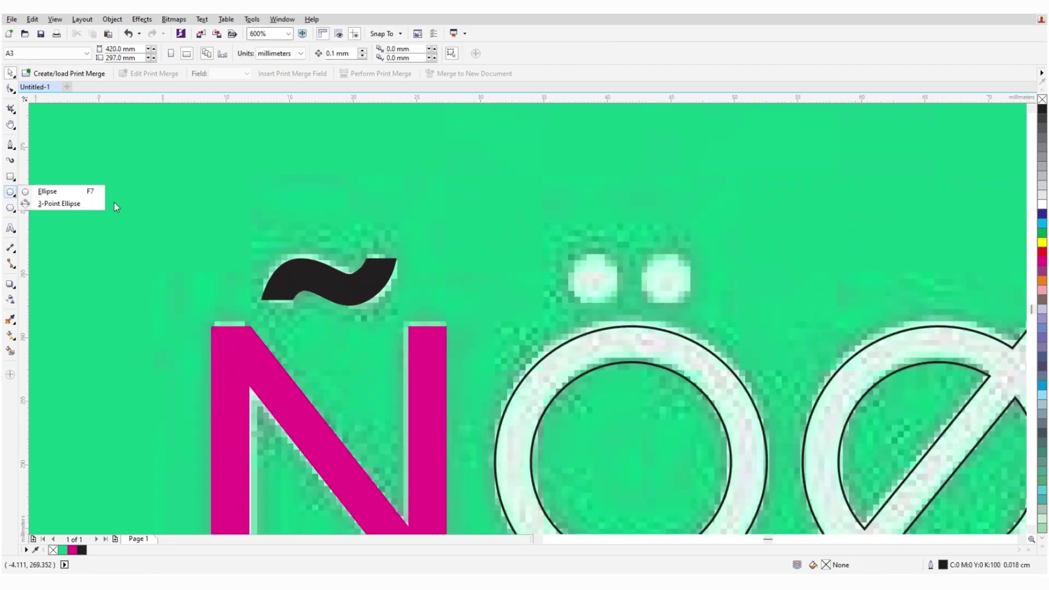
{"action": "left_click", "coordinate": [48, 191]}
{"action": "scroll", "coordinate": [593, 278], "scroll_direction": "up", "scroll_amount": 2}
{"action": "left_click_drag", "start_coordinate": [541, 281], "coordinate": [585, 328]}
{"action": "scroll", "coordinate": [234, 286], "scroll_direction": "down", "scroll_amount": 3}
{"action": "scroll", "coordinate": [452, 241], "scroll_direction": "up", "scroll_amount": 3}
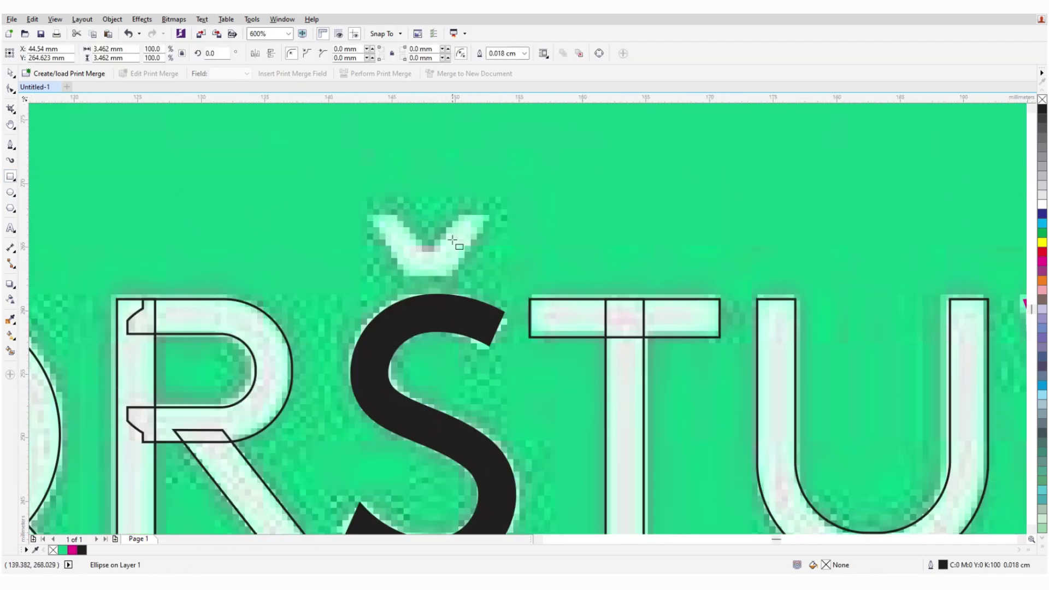
Shape a slanted stroke about 5.7 mm wide and 4.7 mm high for the caron above the S and mirror a copy as its other arm.
{"action": "scroll", "coordinate": [453, 240], "scroll_direction": "up", "scroll_amount": 1}
{"action": "left_click_drag", "start_coordinate": [371, 214], "coordinate": [397, 243]}
{"action": "left_click_drag", "start_coordinate": [341, 324], "coordinate": [432, 323]}
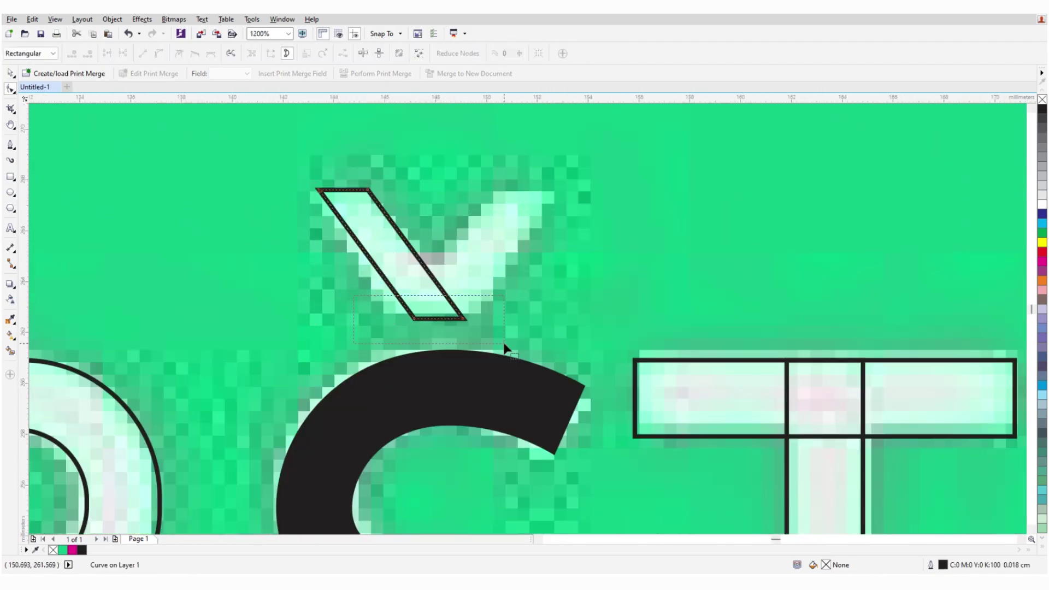
{"action": "key", "text": "ctrl+q"}
{"action": "key", "text": "Escape"}
{"action": "key", "text": "ctrl+v"}
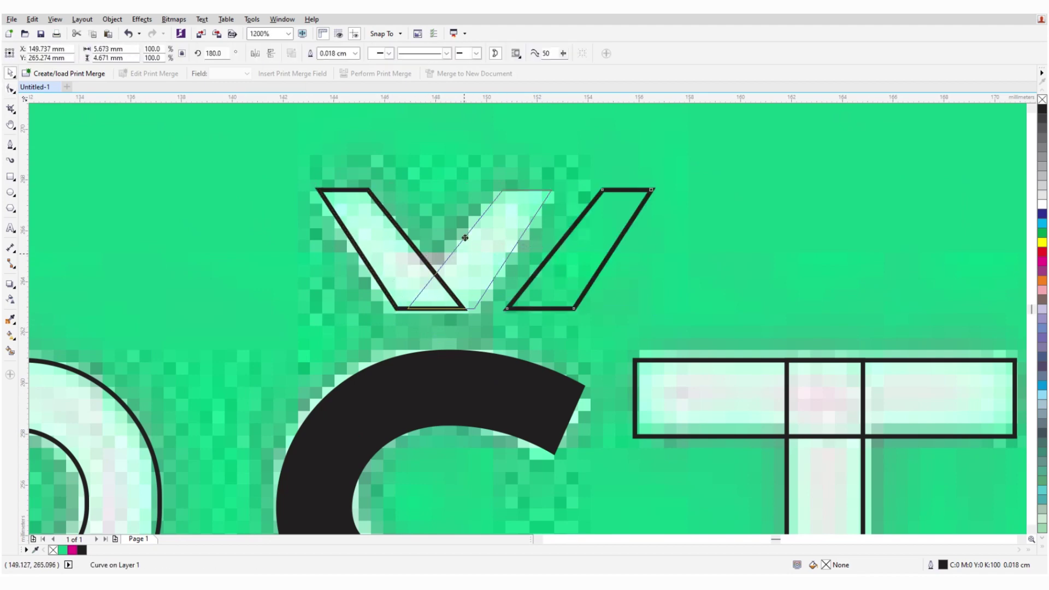
Place a copy of the caron, about 9.1 mm wide and 4.7 mm high, above the Z.
{"action": "scroll", "coordinate": [465, 238], "scroll_direction": "down", "scroll_amount": 5}
{"action": "scroll", "coordinate": [383, 328], "scroll_direction": "up", "scroll_amount": 2}
{"action": "scroll", "coordinate": [383, 328], "scroll_direction": "down", "scroll_amount": 1}
{"action": "left_click", "coordinate": [792, 283]}
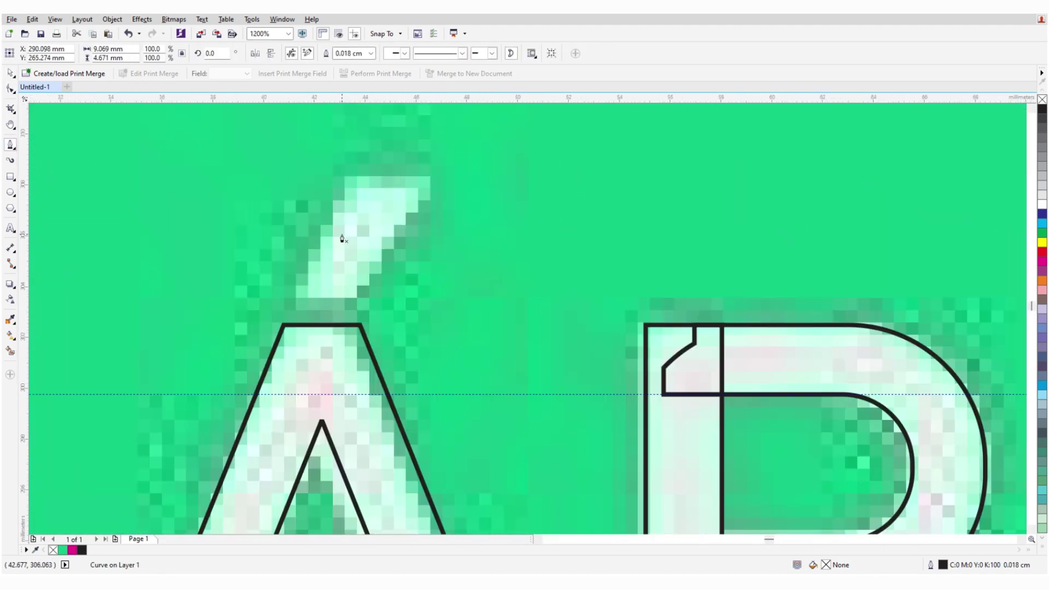
Draw a four-sided acute accent above the A and trim its ends flat, about 5.1 mm wide and 4.3 mm high.
{"action": "left_click", "coordinate": [340, 235]}
{"action": "key", "text": "space"}
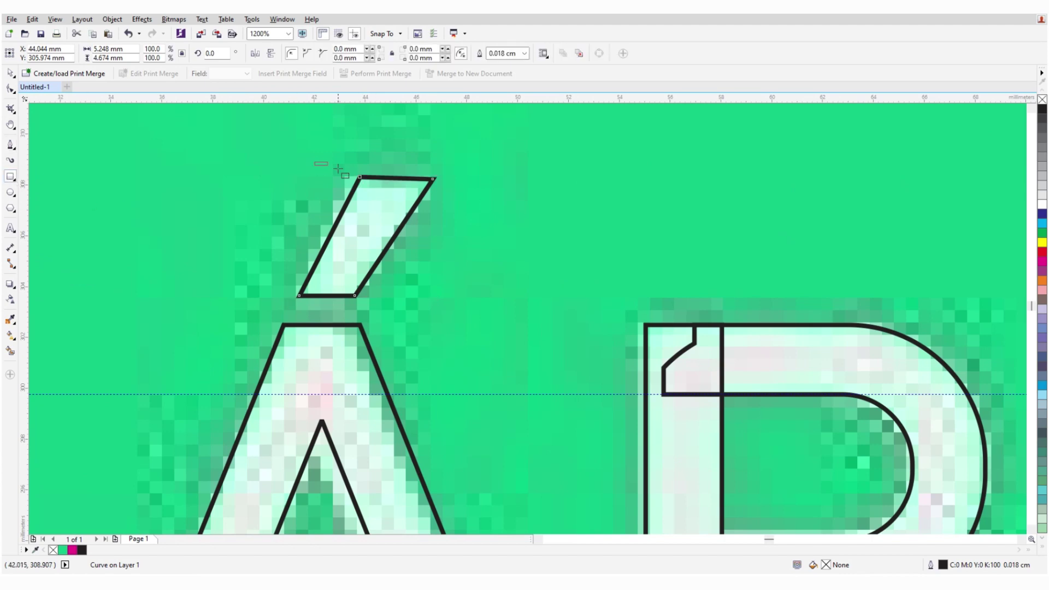
{"action": "scroll", "coordinate": [719, 244], "scroll_direction": "down", "scroll_amount": 2}
Copy the acute accent from the A to above the C and the E.
{"action": "left_click_drag", "start_coordinate": [363, 180], "coordinate": [720, 244]}
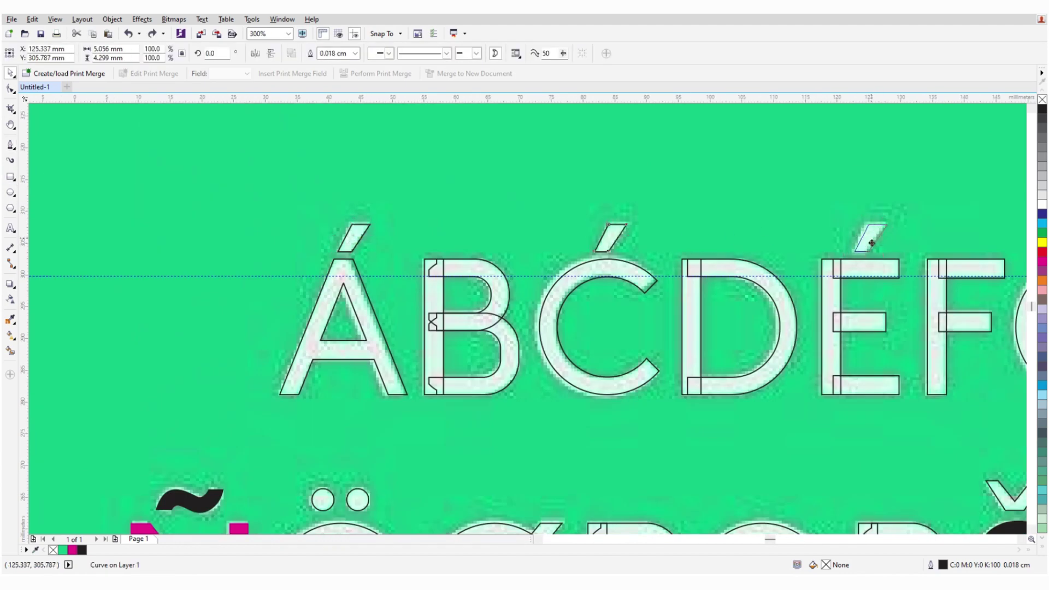
{"action": "left_click_drag", "start_coordinate": [872, 242], "coordinate": [872, 243]}
{"action": "scroll", "coordinate": [598, 327], "scroll_direction": "down", "scroll_amount": 3}
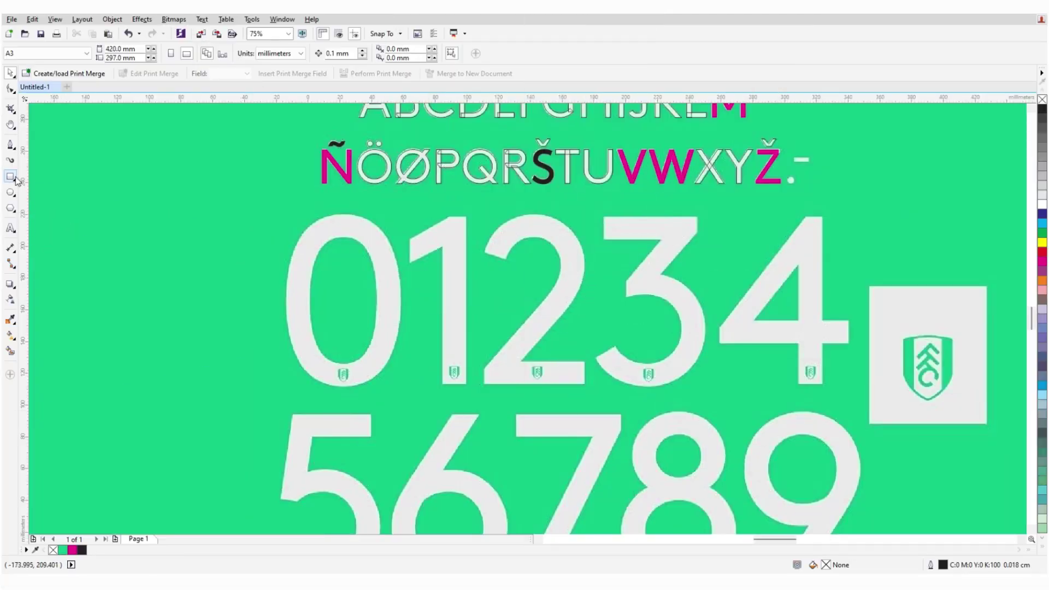
Draw a rectangle over the 1's vertical stem, about 15.2 mm wide and 105.5 mm high.
{"action": "left_click", "coordinate": [14, 178]}
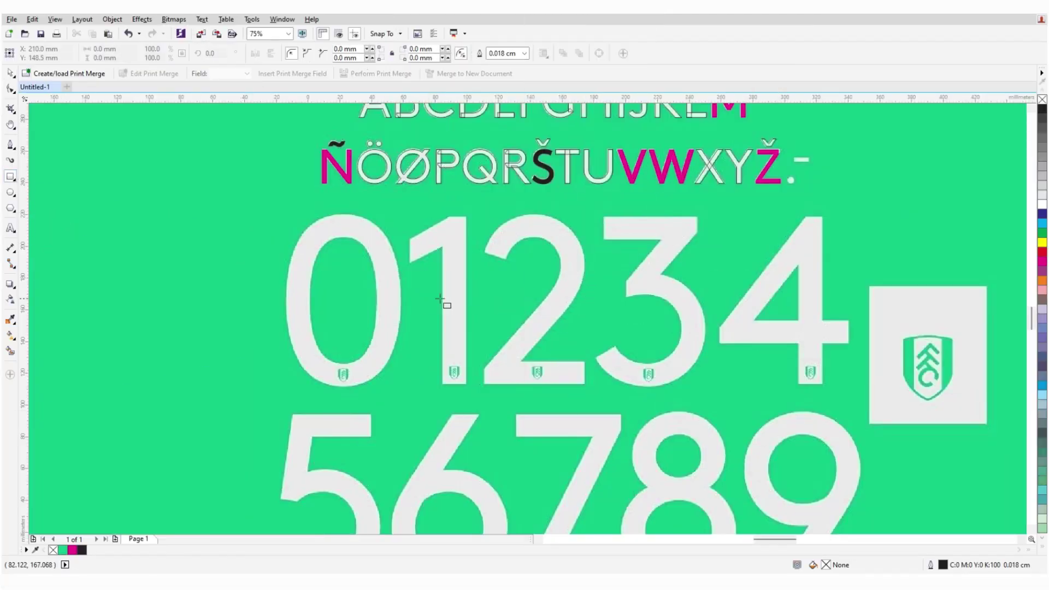
{"action": "scroll", "coordinate": [464, 225], "scroll_direction": "up", "scroll_amount": 2}
{"action": "left_click_drag", "start_coordinate": [473, 185], "coordinate": [428, 359]}
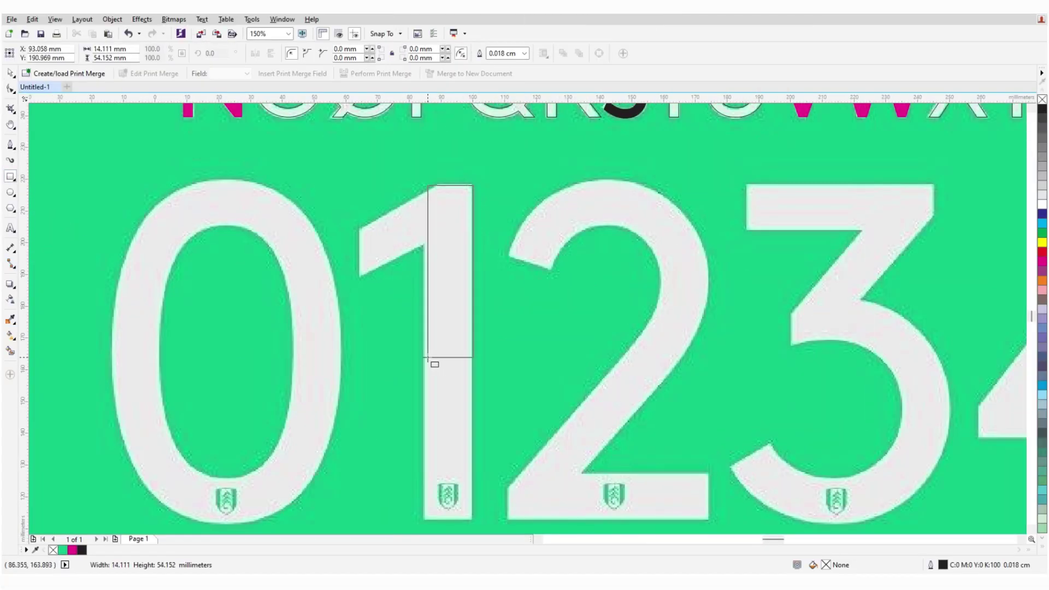
{"action": "scroll", "coordinate": [450, 360], "scroll_direction": "up", "scroll_amount": 1}
{"action": "scroll", "coordinate": [453, 327], "scroll_direction": "down", "scroll_amount": 4}
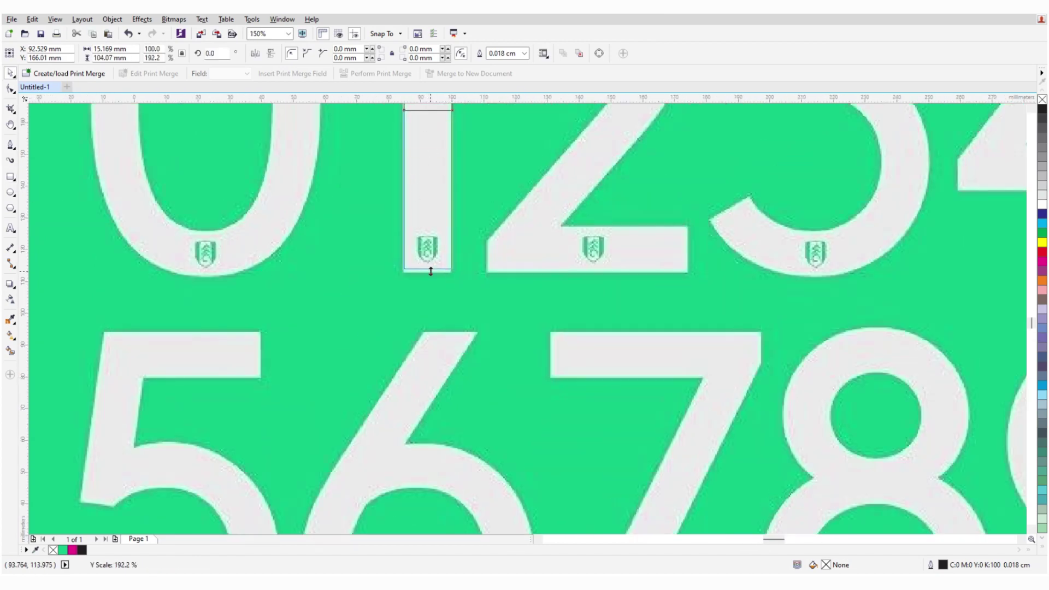
{"action": "scroll", "coordinate": [433, 276], "scroll_direction": "down", "scroll_amount": 2}
{"action": "scroll", "coordinate": [499, 317], "scroll_direction": "up", "scroll_amount": 4}
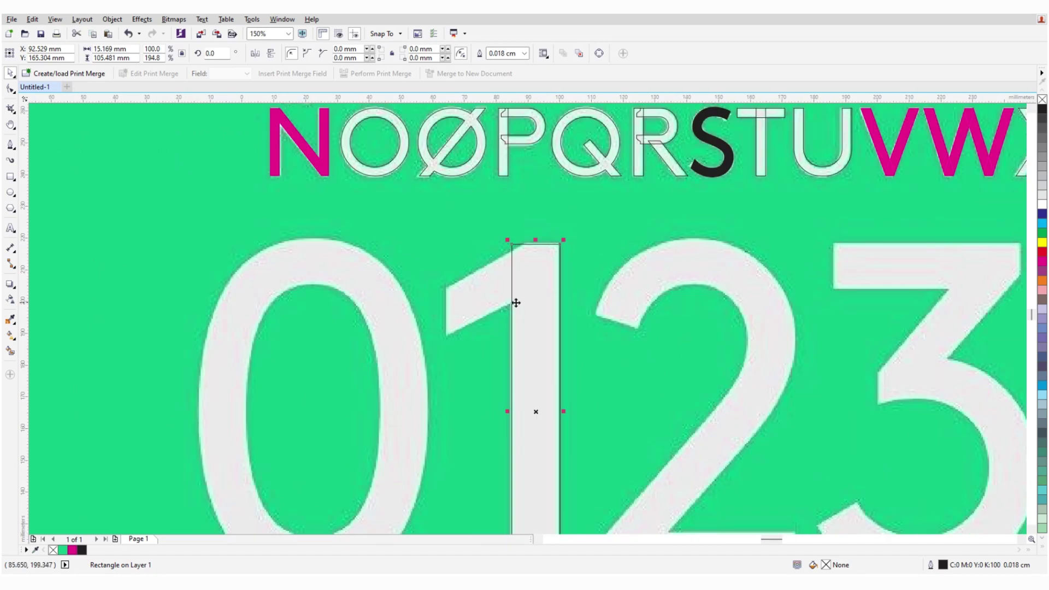
Copy the stem rectangle, rotate it to about 297.8° along the 1's slanted flag, and trim its lower edge with an offset copy.
{"action": "scroll", "coordinate": [512, 225], "scroll_direction": "down", "scroll_amount": 2}
{"action": "left_click_drag", "start_coordinate": [513, 226], "coordinate": [417, 230]}
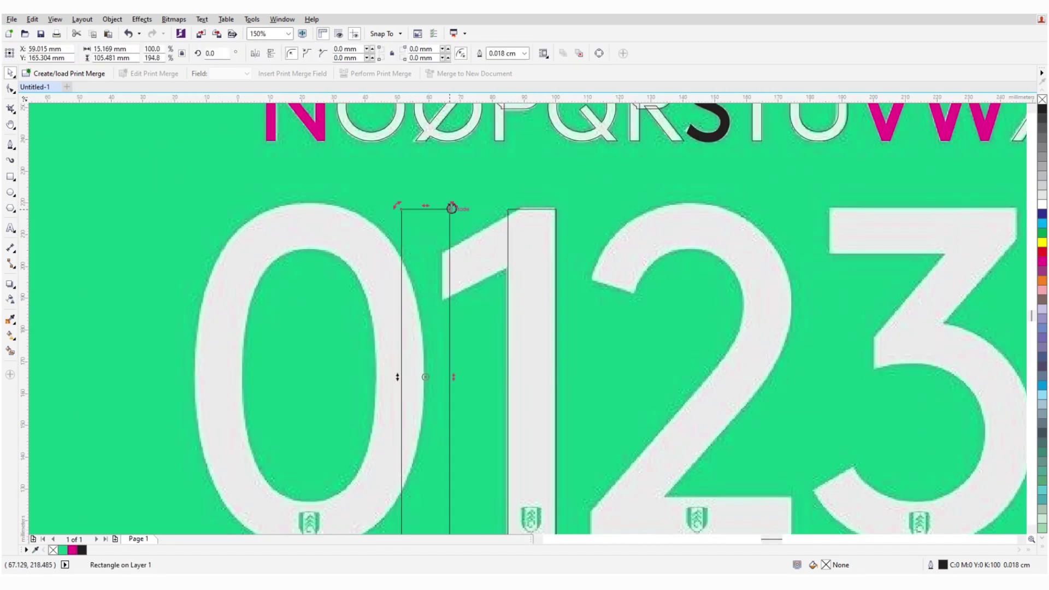
{"action": "left_click_drag", "start_coordinate": [581, 357], "coordinate": [581, 358]}
{"action": "scroll", "coordinate": [471, 251], "scroll_direction": "up", "scroll_amount": 2}
{"action": "key", "text": "Escape"}
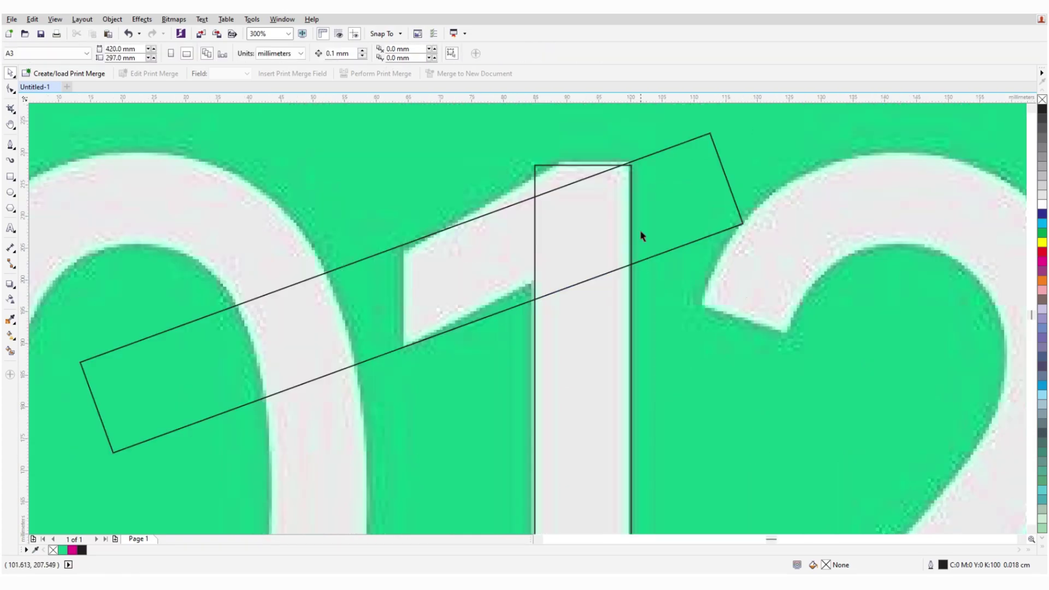
{"action": "scroll", "coordinate": [515, 249], "scroll_direction": "down", "scroll_amount": 2}
{"action": "left_click", "coordinate": [504, 218]}
{"action": "scroll", "coordinate": [677, 293], "scroll_direction": "up", "scroll_amount": 2}
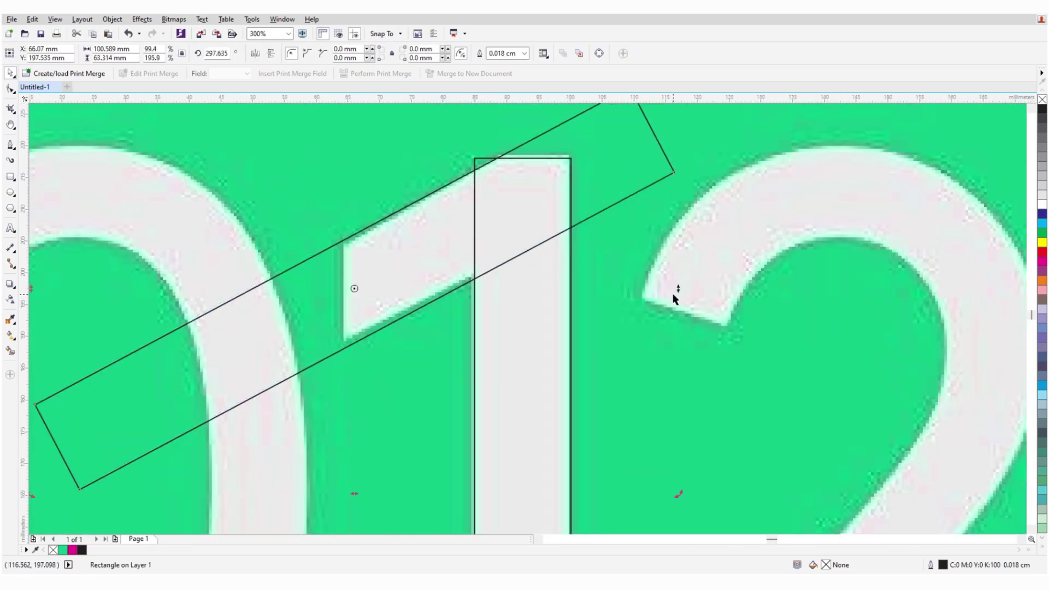
{"action": "scroll", "coordinate": [471, 341], "scroll_direction": "up", "scroll_amount": 1}
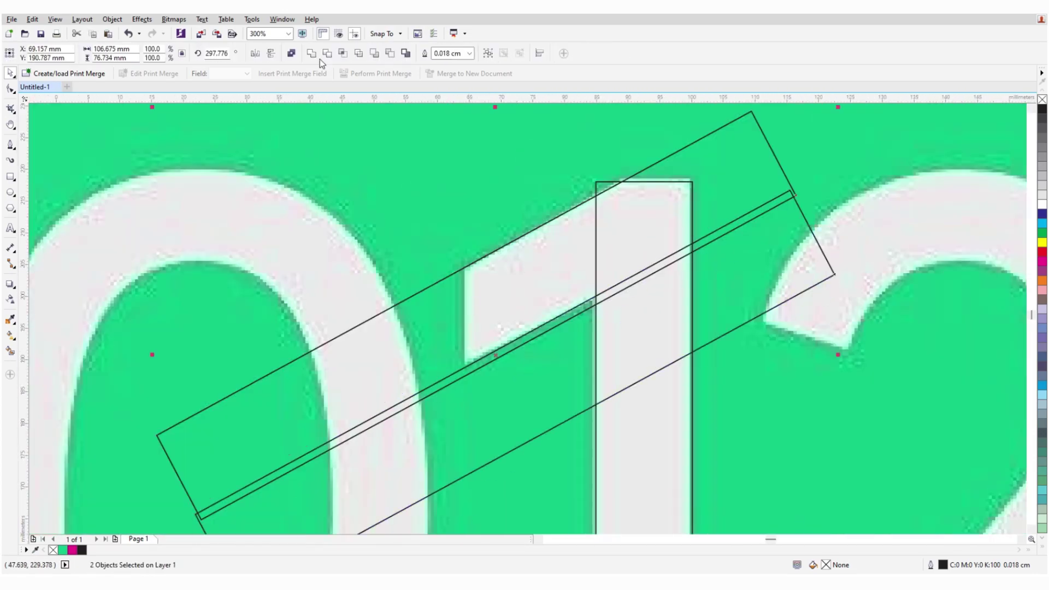
Draw a rectangle about 52.7 mm wide and 56.4 mm high whose right edge marks the vertical end of the 1's flag.
{"action": "key", "text": "F6"}
{"action": "scroll", "coordinate": [445, 237], "scroll_direction": "down", "scroll_amount": 2}
{"action": "left_click_drag", "start_coordinate": [454, 237], "coordinate": [447, 341]}
{"action": "left_click_drag", "start_coordinate": [299, 407], "coordinate": [286, 415]}
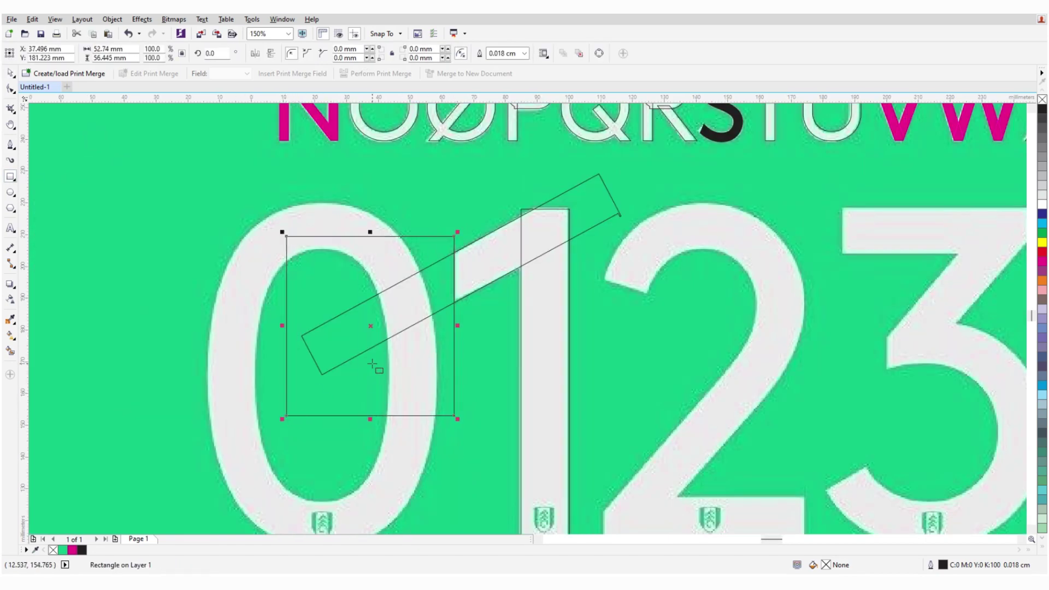
Smart-fill the enclosed flag and stem areas of the 1 with magenta and no outline.
{"action": "left_click", "coordinate": [11, 351]}
{"action": "left_click", "coordinate": [504, 251]}
{"action": "left_click", "coordinate": [544, 228]}
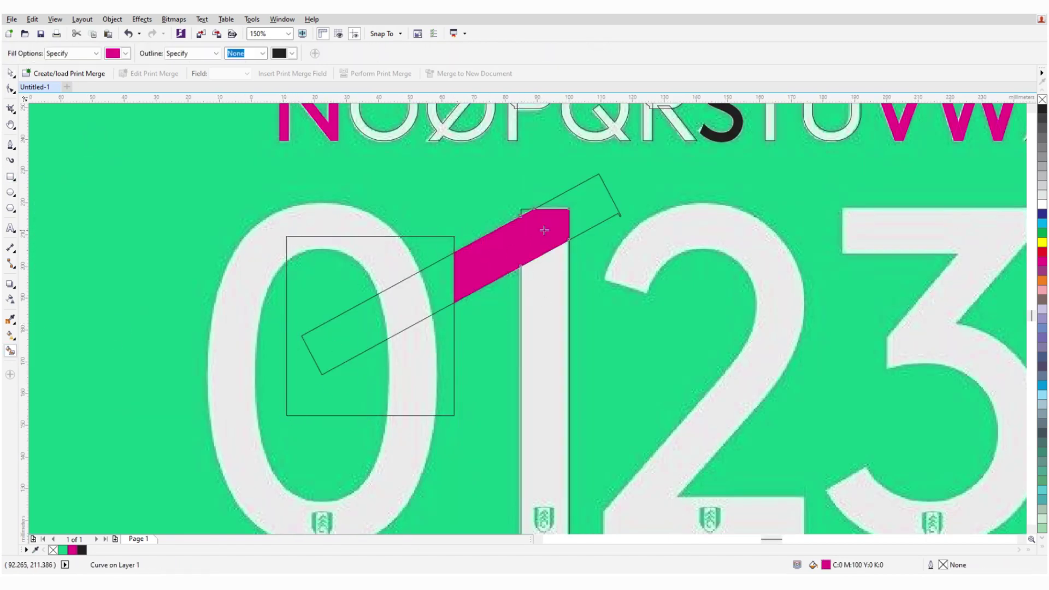
{"action": "left_click", "coordinate": [544, 297]}
Clear the construction shapes around the 1's flag and place the stem rectangle over the 4's vertical stem.
{"action": "key", "text": "space"}
{"action": "scroll", "coordinate": [569, 220], "scroll_direction": "up", "scroll_amount": 2}
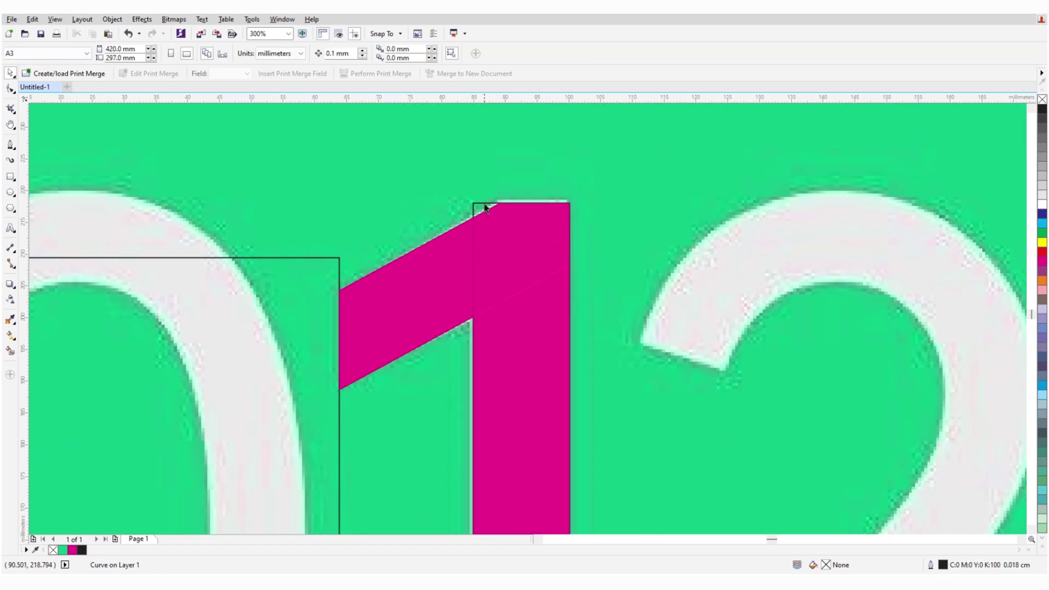
{"action": "left_click", "coordinate": [482, 209]}
{"action": "scroll", "coordinate": [454, 236], "scroll_direction": "down", "scroll_amount": 6}
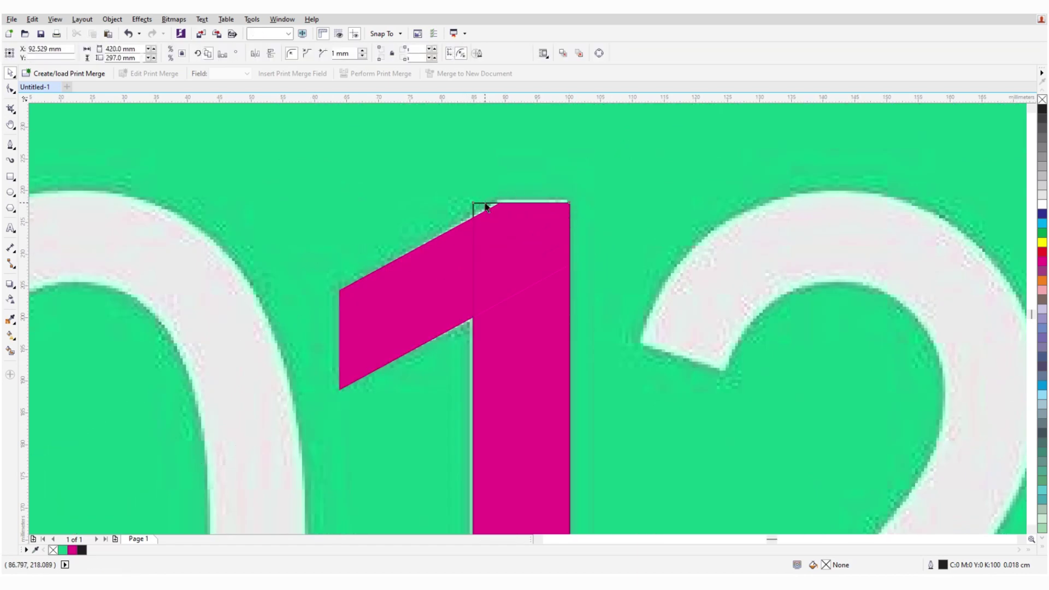
Outline the 0 with a rounded rectangle about 71.7 mm wide and 109.4 mm high, converted to a curve.
{"action": "scroll", "coordinate": [486, 203], "scroll_direction": "up", "scroll_amount": 2}
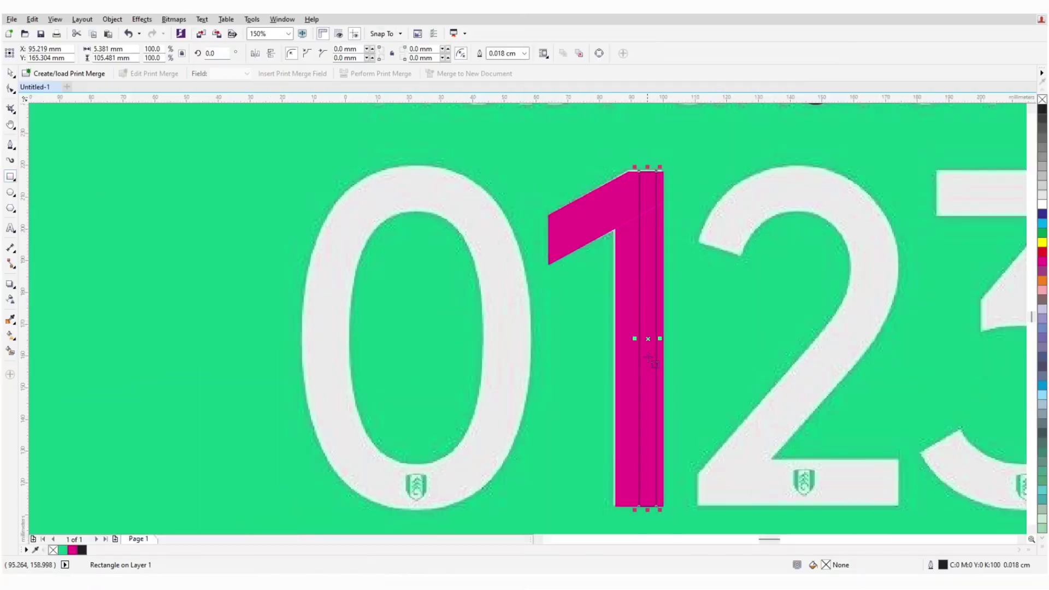
{"action": "left_click", "coordinate": [508, 230]}
{"action": "scroll", "coordinate": [537, 188], "scroll_direction": "up", "scroll_amount": 2}
{"action": "scroll", "coordinate": [516, 274], "scroll_direction": "down", "scroll_amount": 2}
{"action": "key", "text": "F10"}
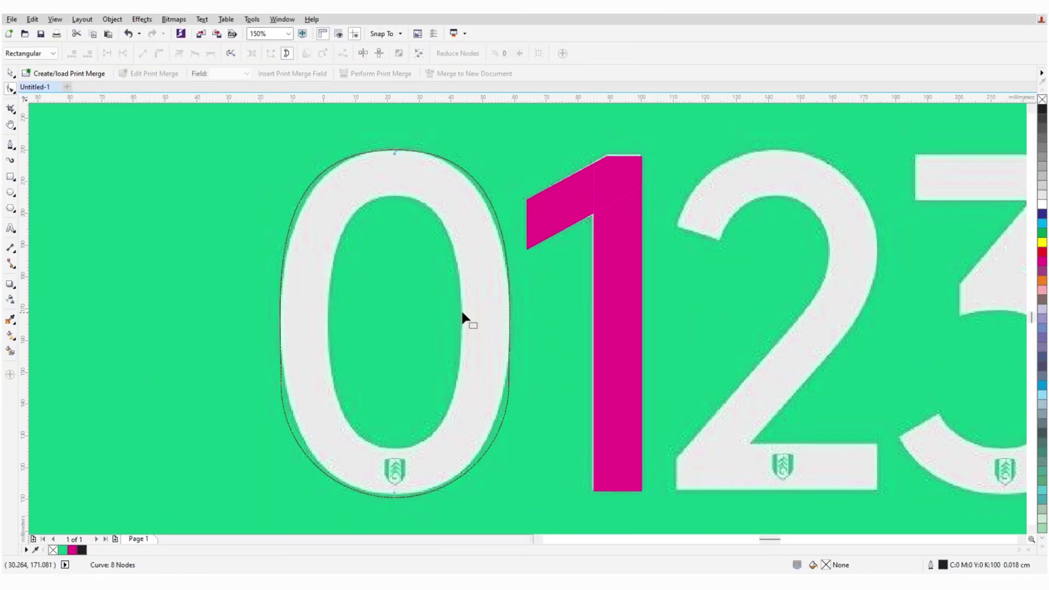
{"action": "scroll", "coordinate": [405, 211], "scroll_direction": "left", "scroll_amount": 1}
{"action": "key", "text": "space"}
{"action": "scroll", "coordinate": [338, 326], "scroll_direction": "left", "scroll_amount": 2}
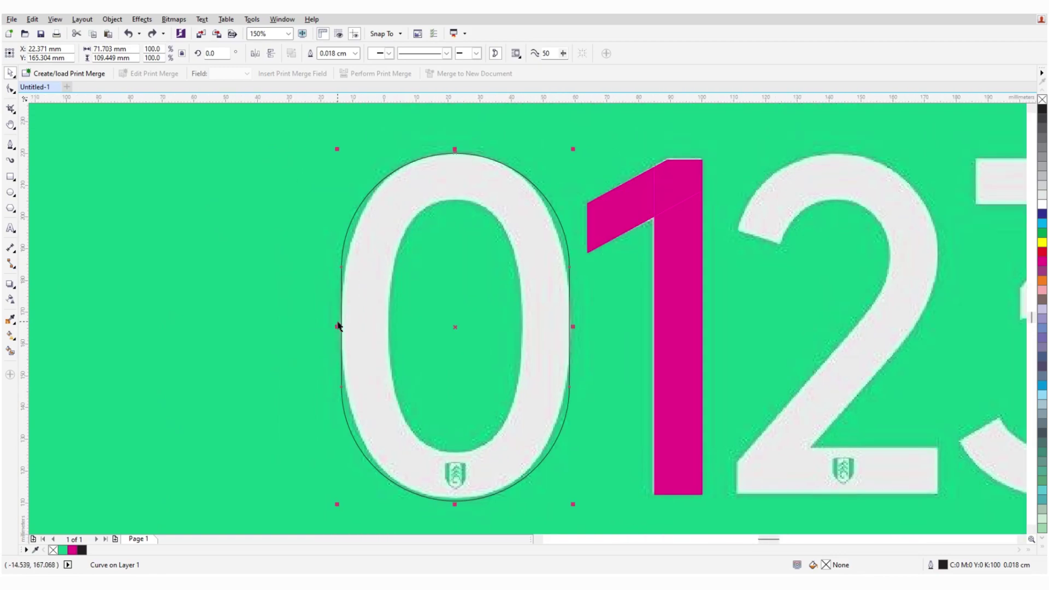
Add a second oval outline within the 0's rounded outline and reshape its left side to follow the numeral's outer edge.
{"action": "scroll", "coordinate": [448, 253], "scroll_direction": "up", "scroll_amount": 2}
{"action": "scroll", "coordinate": [563, 253], "scroll_direction": "down", "scroll_amount": 3}
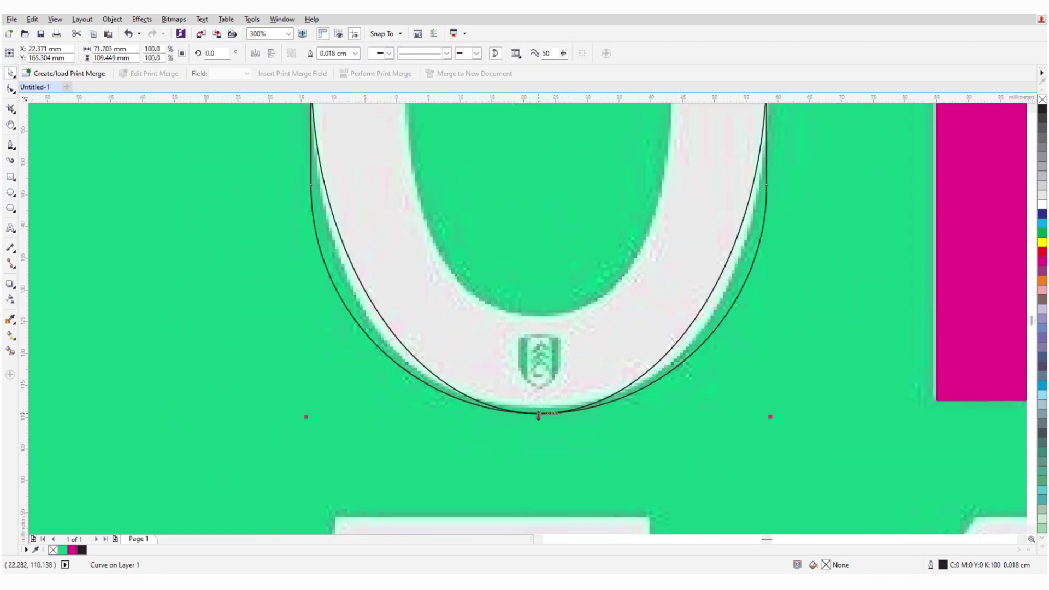
{"action": "scroll", "coordinate": [464, 380], "scroll_direction": "down", "scroll_amount": 2}
{"action": "key", "text": "F10"}
{"action": "scroll", "coordinate": [415, 328], "scroll_direction": "up", "scroll_amount": 2}
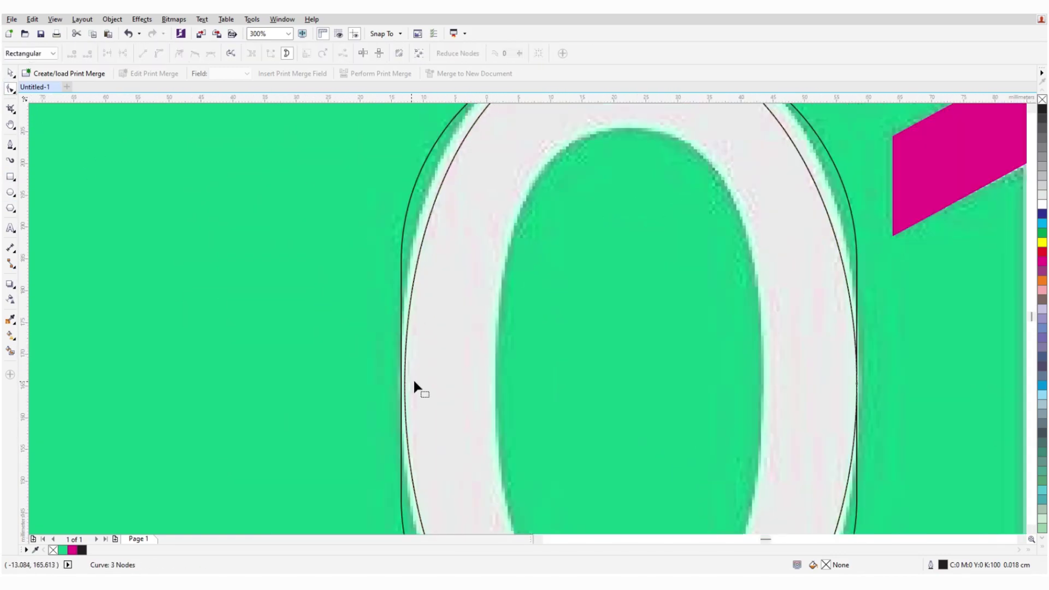
{"action": "scroll", "coordinate": [405, 284], "scroll_direction": "down", "scroll_amount": 2}
{"action": "scroll", "coordinate": [492, 194], "scroll_direction": "up", "scroll_amount": 2}
Draw a rectangle about 56.5 mm wide and 85.5 mm high from the 0's centre line and trim away the right half.
{"action": "left_click", "coordinate": [603, 200]}
{"action": "scroll", "coordinate": [523, 196], "scroll_direction": "down", "scroll_amount": 2}
{"action": "key", "text": "space"}
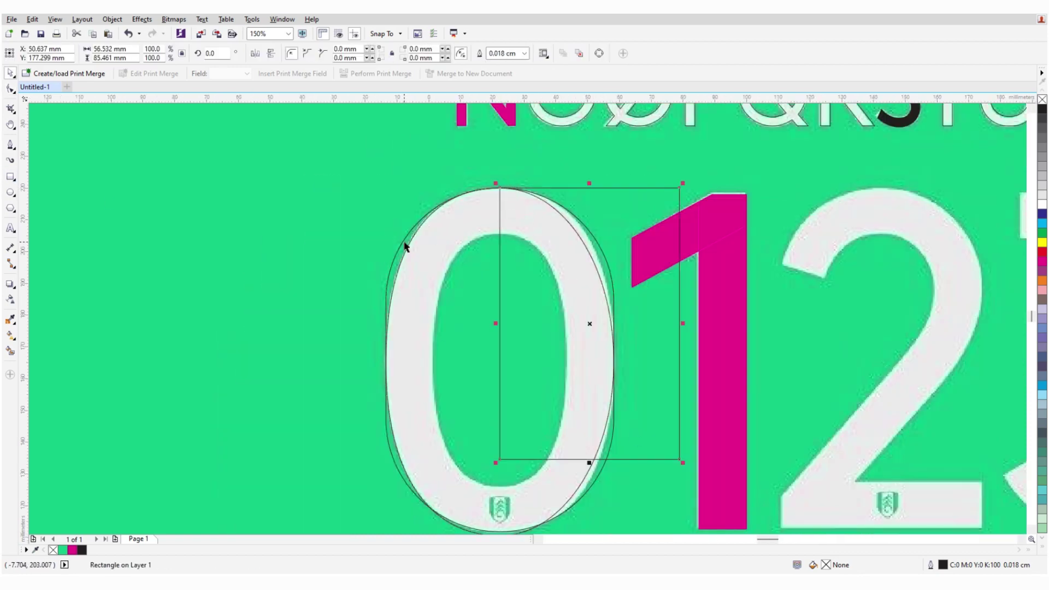
{"action": "left_click", "coordinate": [548, 192]}
{"action": "left_click", "coordinate": [489, 352], "text": "shift"}
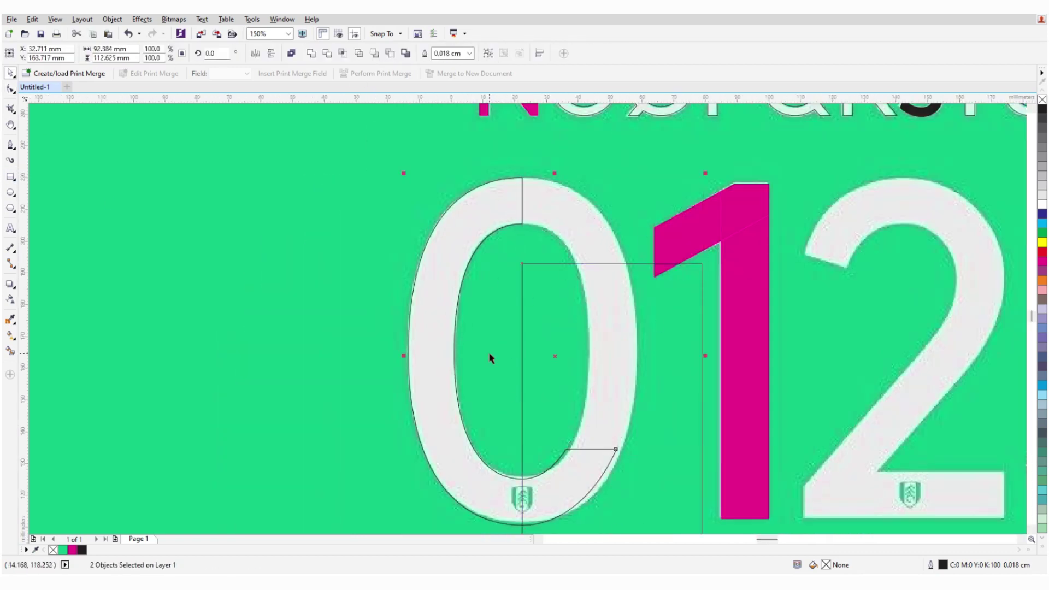
Mirror a copy of the left half as the 0's right side and pull its upper end across the seam.
{"action": "scroll", "coordinate": [497, 416], "scroll_direction": "up", "scroll_amount": 4}
{"action": "scroll", "coordinate": [489, 295], "scroll_direction": "up", "scroll_amount": 2}
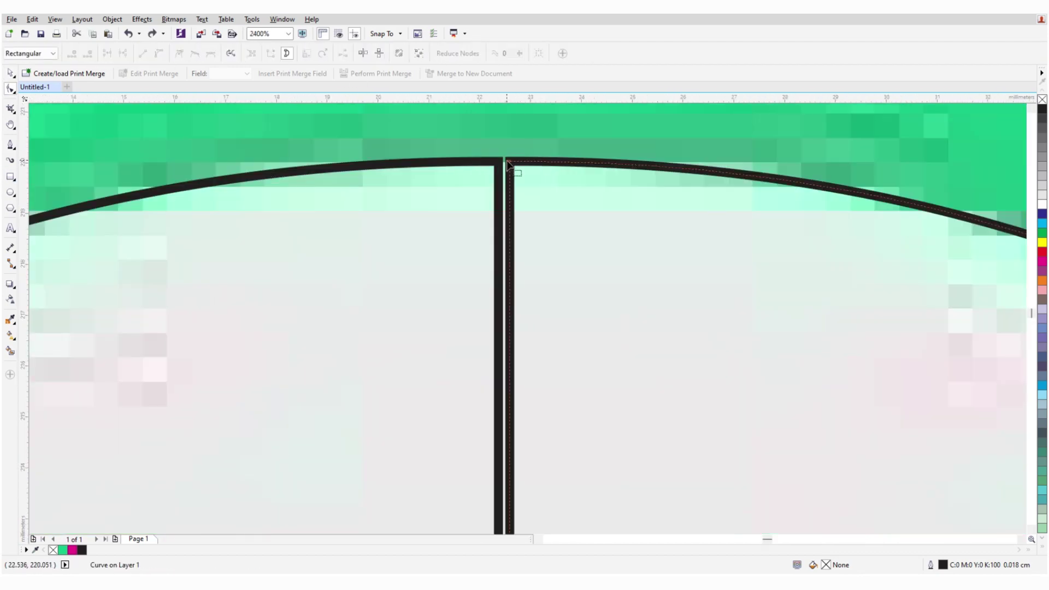
{"action": "key", "text": "F10"}
{"action": "scroll", "coordinate": [485, 440], "scroll_direction": "down", "scroll_amount": 5}
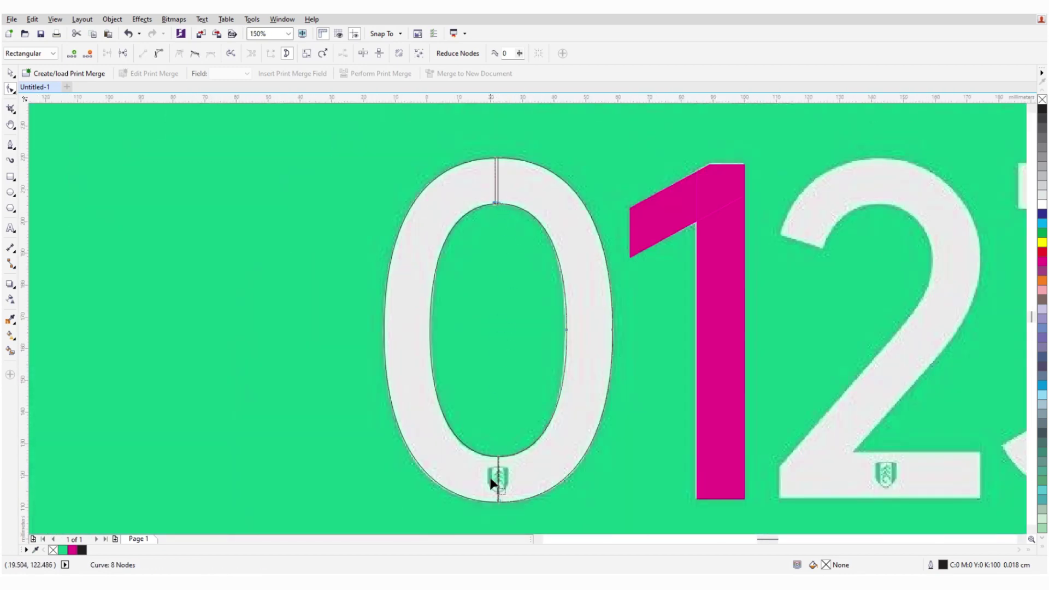
Add nodes at the right half's lower end and pull its inner and outer corners across the seam to overlap the left half.
{"action": "scroll", "coordinate": [491, 483], "scroll_direction": "up", "scroll_amount": 6}
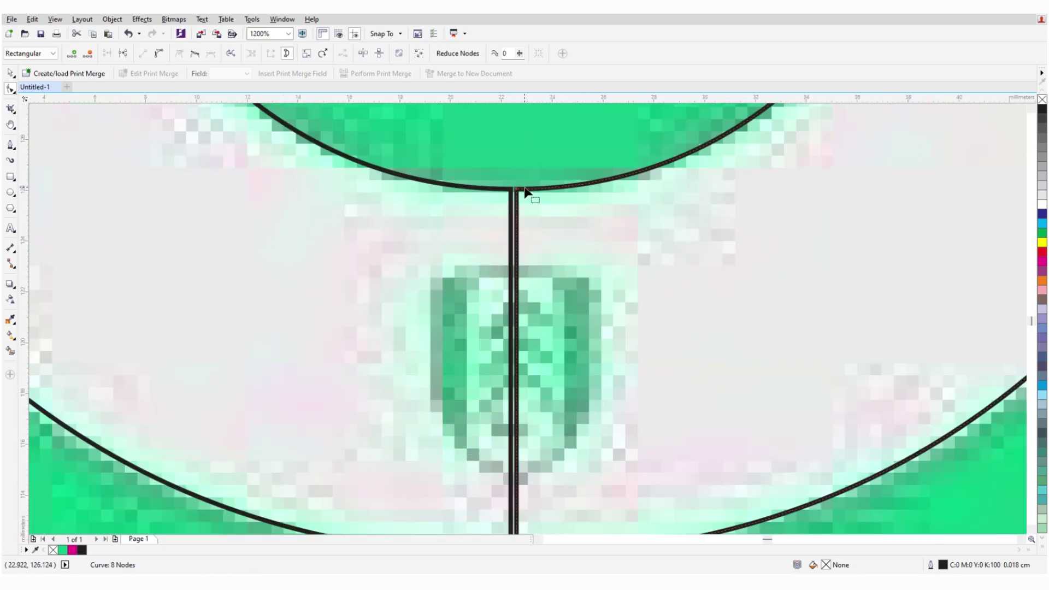
{"action": "double_click", "coordinate": [525, 188]}
{"action": "scroll", "coordinate": [524, 188], "scroll_direction": "up", "scroll_amount": 2}
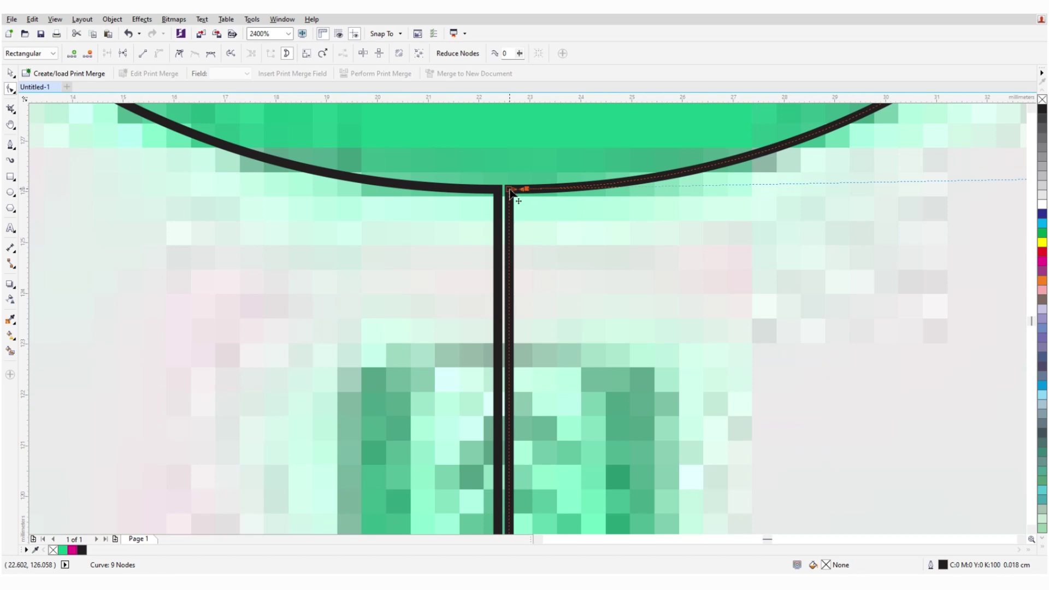
{"action": "left_click_drag", "start_coordinate": [466, 191], "coordinate": [458, 191]}
{"action": "scroll", "coordinate": [458, 193], "scroll_direction": "down", "scroll_amount": 2}
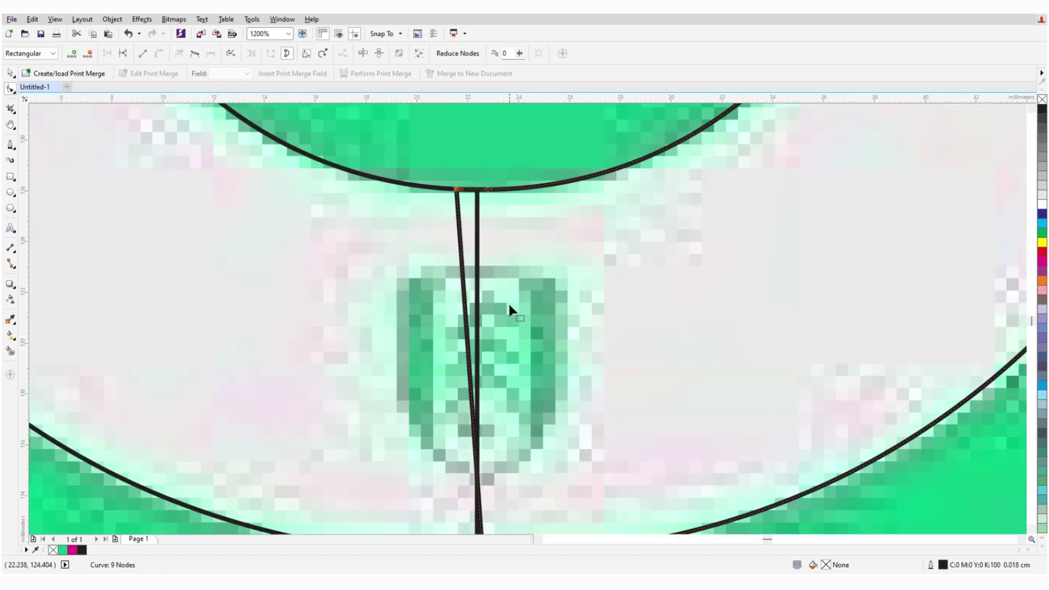
{"action": "scroll", "coordinate": [510, 497], "scroll_direction": "down", "scroll_amount": 2}
{"action": "scroll", "coordinate": [504, 412], "scroll_direction": "up", "scroll_amount": 4}
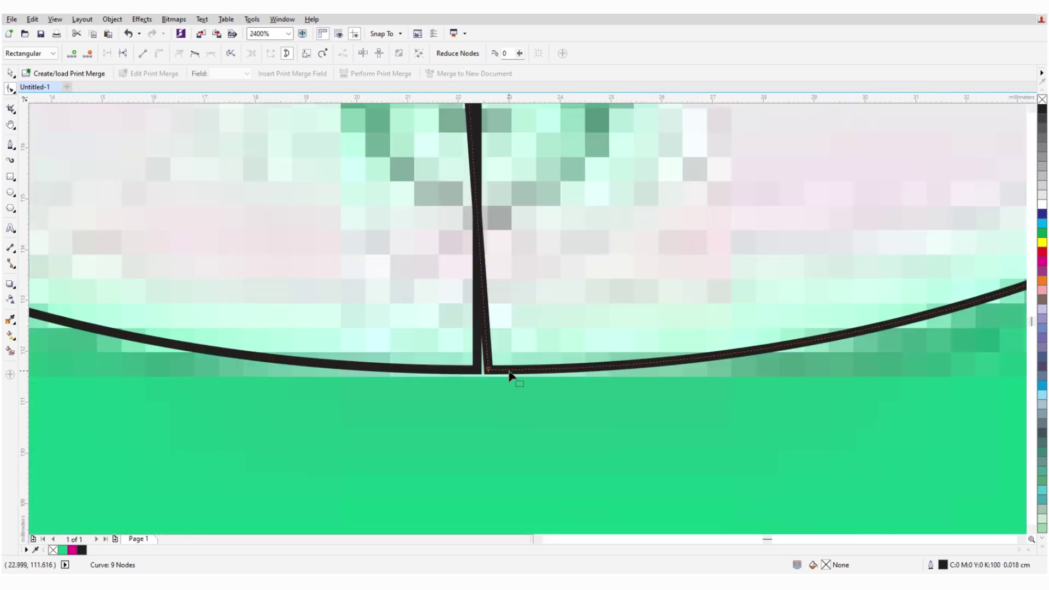
{"action": "double_click", "coordinate": [442, 370]}
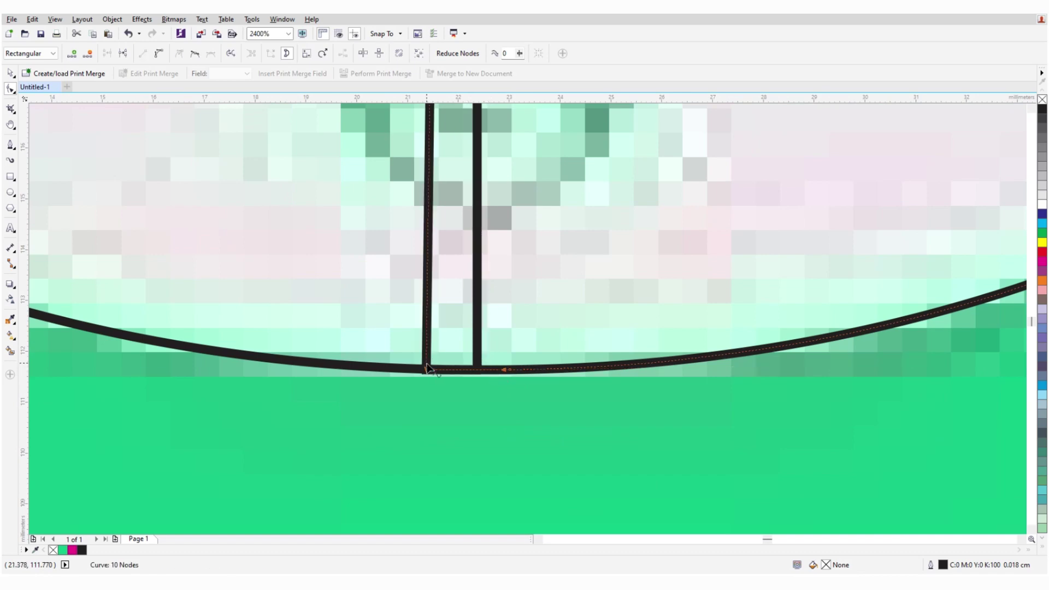
{"action": "scroll", "coordinate": [445, 368], "scroll_direction": "down", "scroll_amount": 3}
Weld the two halves into a single 0 about 71.9 mm wide and 108.4 mm high, and fill it red.
{"action": "key", "text": "space"}
{"action": "scroll", "coordinate": [461, 395], "scroll_direction": "down", "scroll_amount": 2}
{"action": "scroll", "coordinate": [463, 403], "scroll_direction": "down", "scroll_amount": 2}
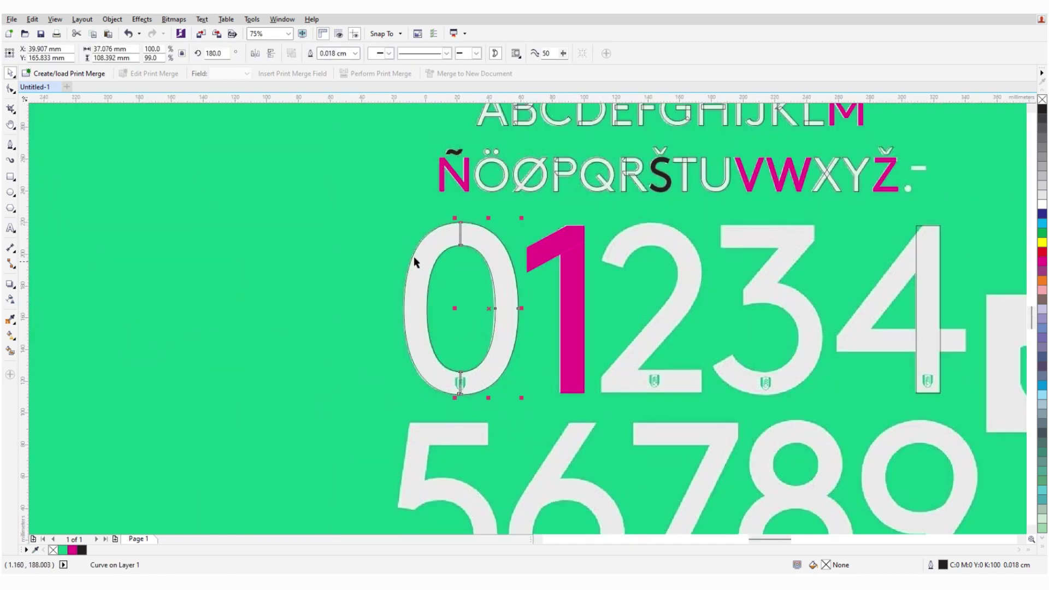
{"action": "key", "text": "ctrl+k"}
{"action": "left_click", "coordinate": [319, 57]}
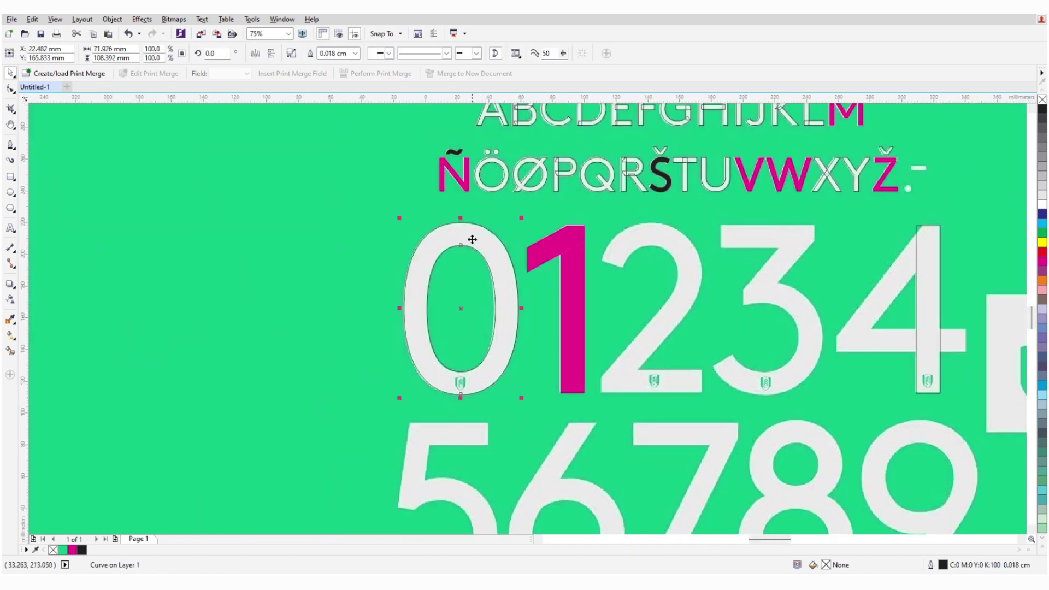
{"action": "scroll", "coordinate": [556, 330], "scroll_direction": "up", "scroll_amount": 2}
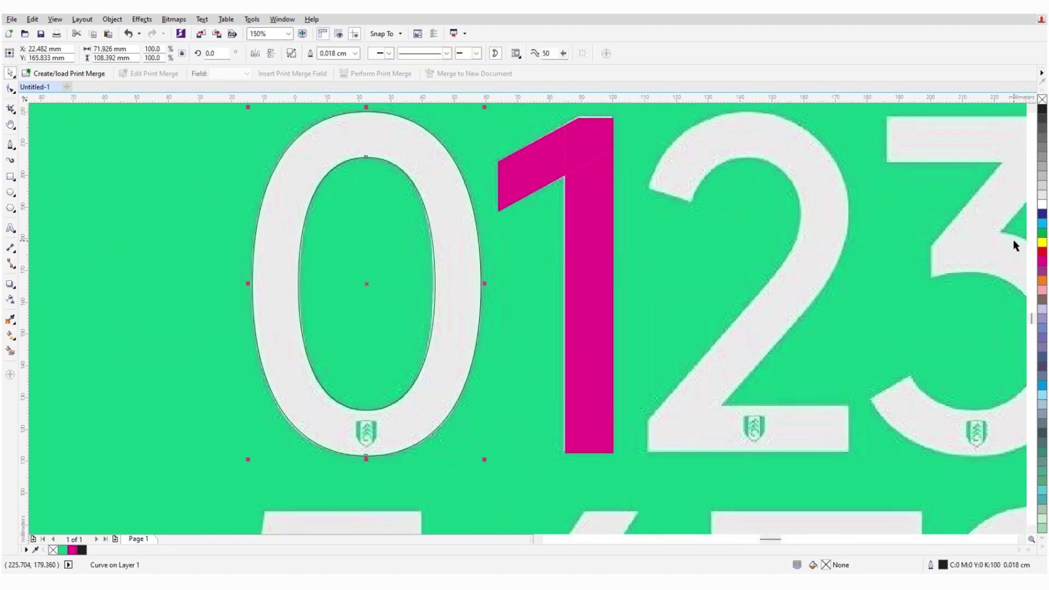
{"action": "left_click", "coordinate": [1041, 253]}
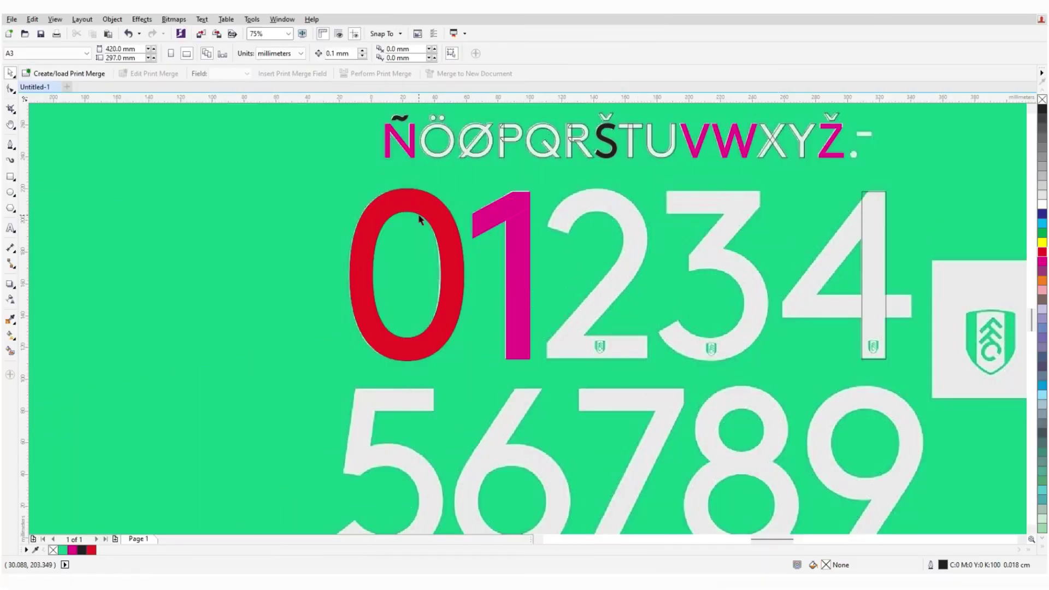
Copy the 0 onto the 2 as an unfilled shape with a black outline.
{"action": "left_click_drag", "start_coordinate": [425, 217], "coordinate": [781, 229]}
{"action": "left_click", "coordinate": [1043, 99]}
{"action": "right_click", "coordinate": [1042, 99]}
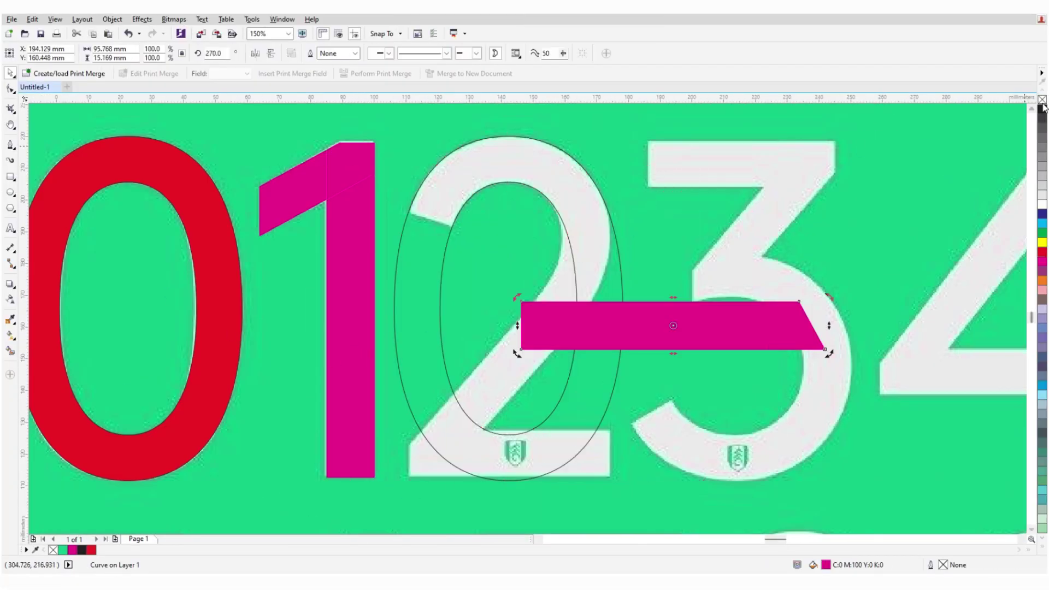
Give the horizontal stem copy no fill and a black outline, and place it over the 2's base.
{"action": "left_click", "coordinate": [1042, 99]}
{"action": "right_click", "coordinate": [1042, 108]}
{"action": "scroll", "coordinate": [660, 419], "scroll_direction": "up", "scroll_amount": 2}
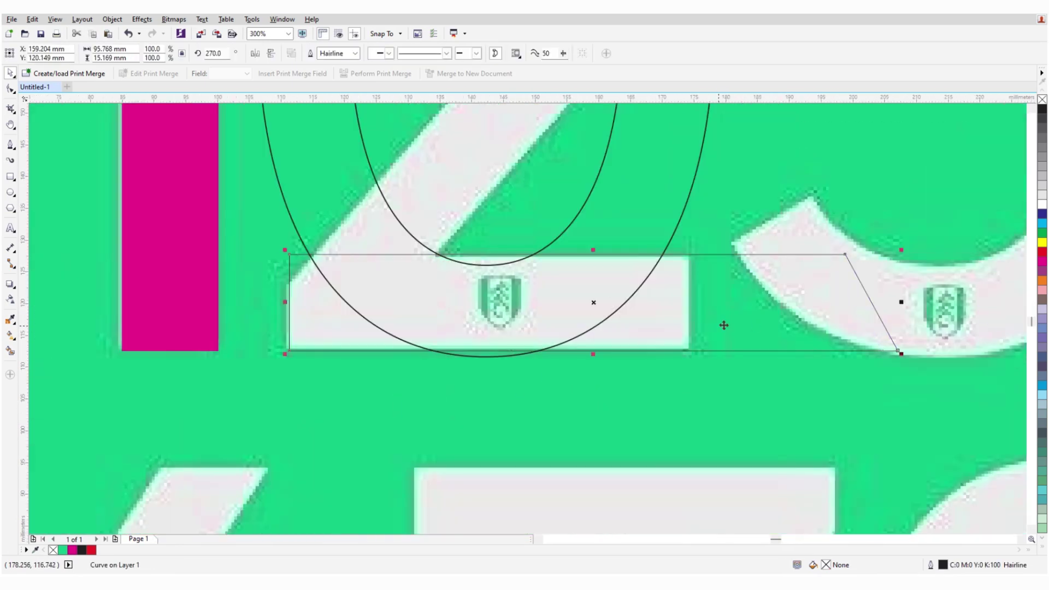
Draw a straight line along one edge of the 2's diagonal with the Pen tool and copy it to the opposite edge.
{"action": "scroll", "coordinate": [383, 514], "scroll_direction": "down", "scroll_amount": 3}
{"action": "left_click", "coordinate": [10, 143]}
{"action": "scroll", "coordinate": [462, 285], "scroll_direction": "up", "scroll_amount": 3}
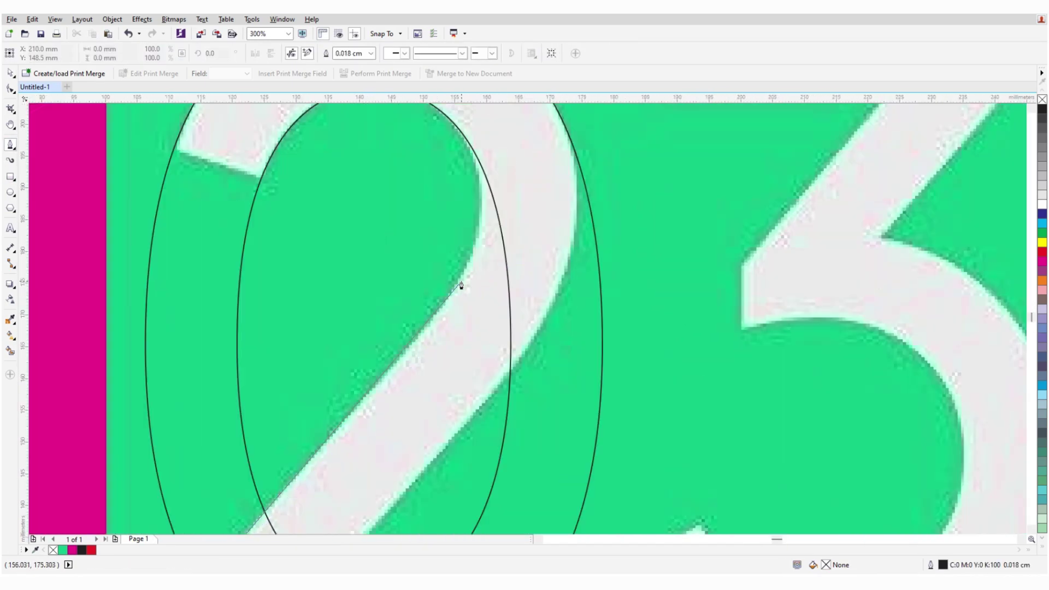
{"action": "double_click", "coordinate": [528, 210]}
{"action": "scroll", "coordinate": [515, 352], "scroll_direction": "down", "scroll_amount": 2}
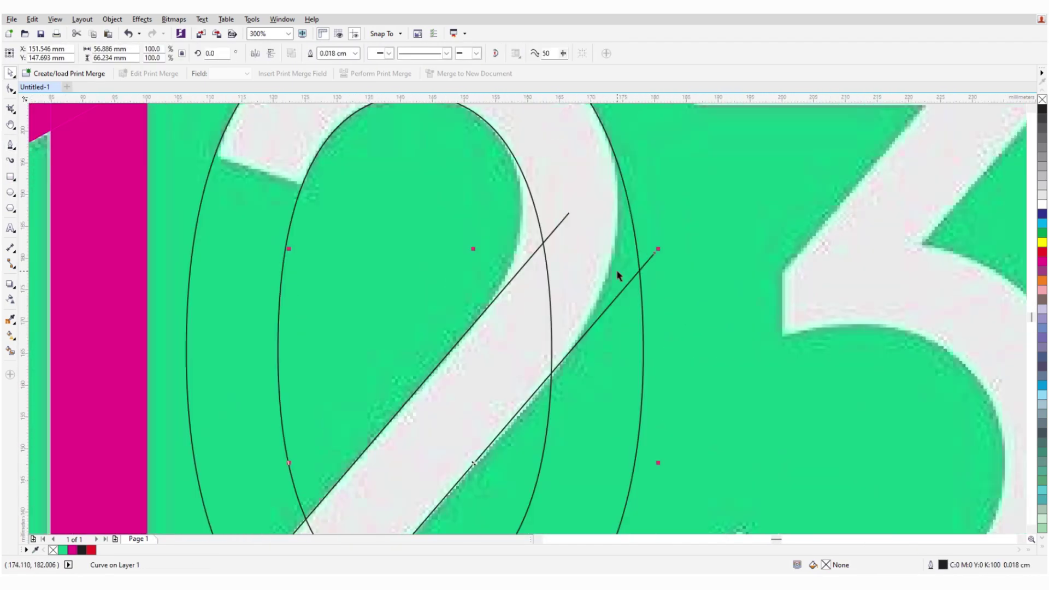
{"action": "mouse_move", "coordinate": [595, 276]}
{"action": "left_mouse_down"}
{"action": "mouse_move", "coordinate": [602, 368]}
{"action": "mouse_move", "coordinate": [598, 264]}
{"action": "mouse_move", "coordinate": [607, 268]}
{"action": "left_mouse_up"}
{"action": "scroll", "coordinate": [607, 267], "scroll_direction": "down", "scroll_amount": 2}
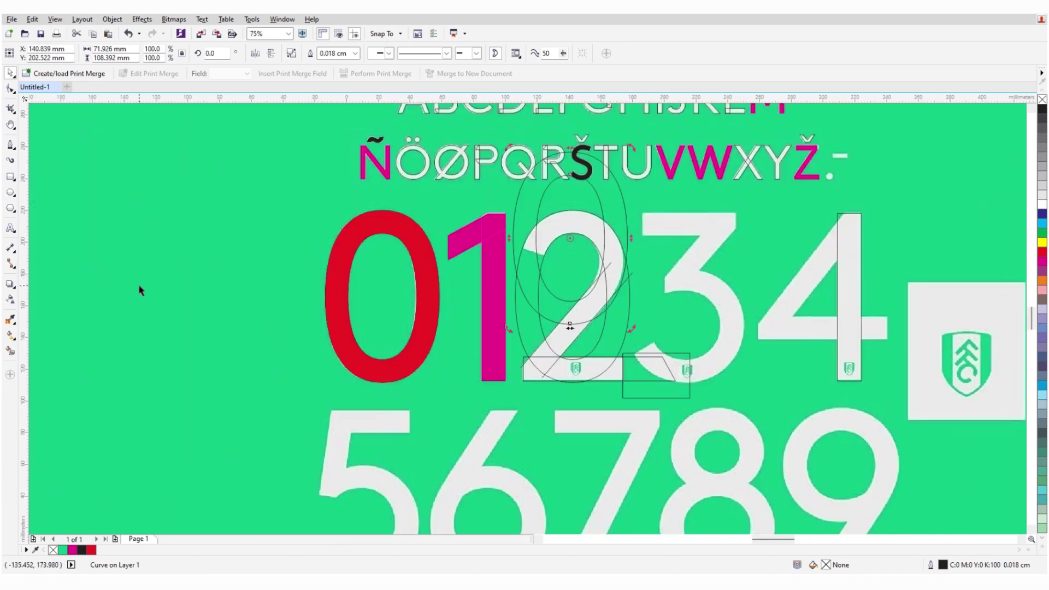
Try to rotate the extra 0 outline so it follows the slant of the 2's bowl.
{"action": "scroll", "coordinate": [570, 326], "scroll_direction": "up", "scroll_amount": 2}
{"action": "left_click_drag", "start_coordinate": [570, 326], "coordinate": [607, 314]}
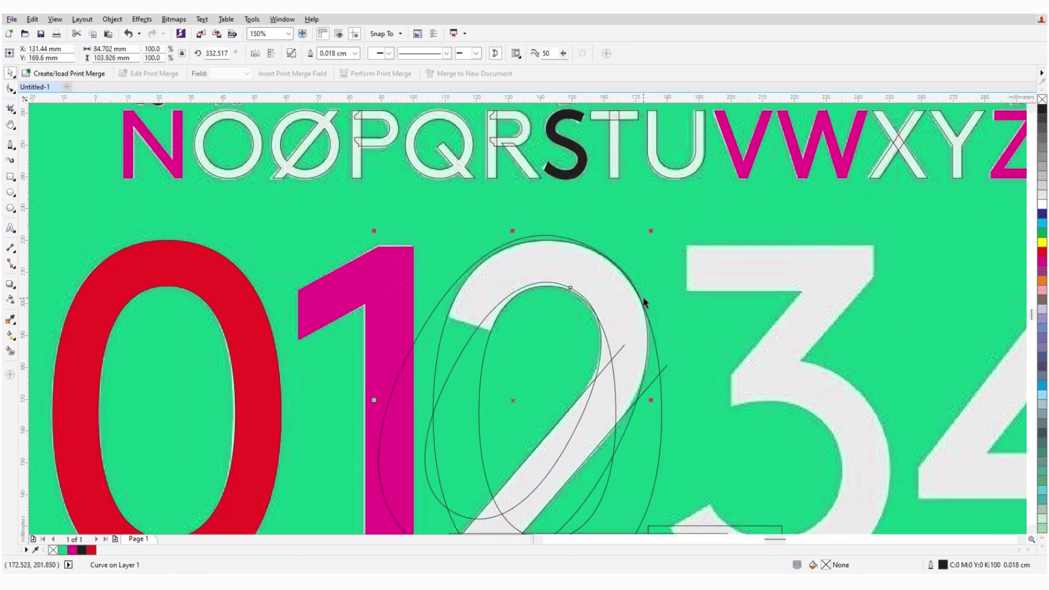
{"action": "scroll", "coordinate": [607, 313], "scroll_direction": "up", "scroll_amount": 2}
{"action": "mouse_move", "coordinate": [708, 209]}
{"action": "left_mouse_down"}
{"action": "mouse_move", "coordinate": [670, 403]}
{"action": "mouse_move", "coordinate": [647, 421]}
{"action": "left_mouse_up"}
Draw a line from the inner bowl outline to the 2's upper diagonal edge and bend it to the inner curve.
{"action": "key", "text": "F5"}
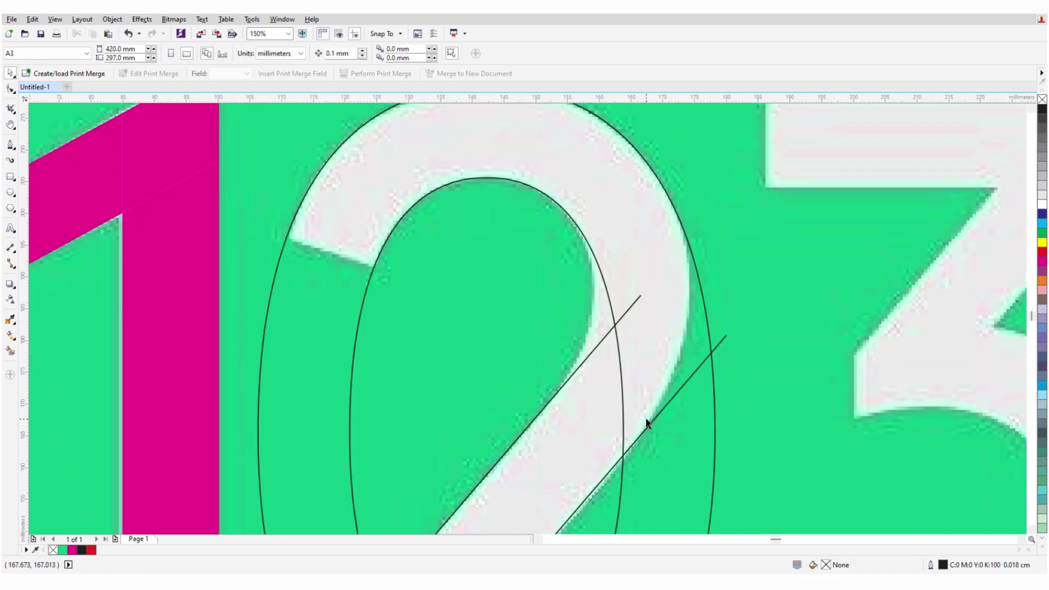
{"action": "scroll", "coordinate": [576, 225], "scroll_direction": "up", "scroll_amount": 1}
{"action": "left_click", "coordinate": [570, 225]}
{"action": "left_click", "coordinate": [531, 513]}
{"action": "key", "text": "F10"}
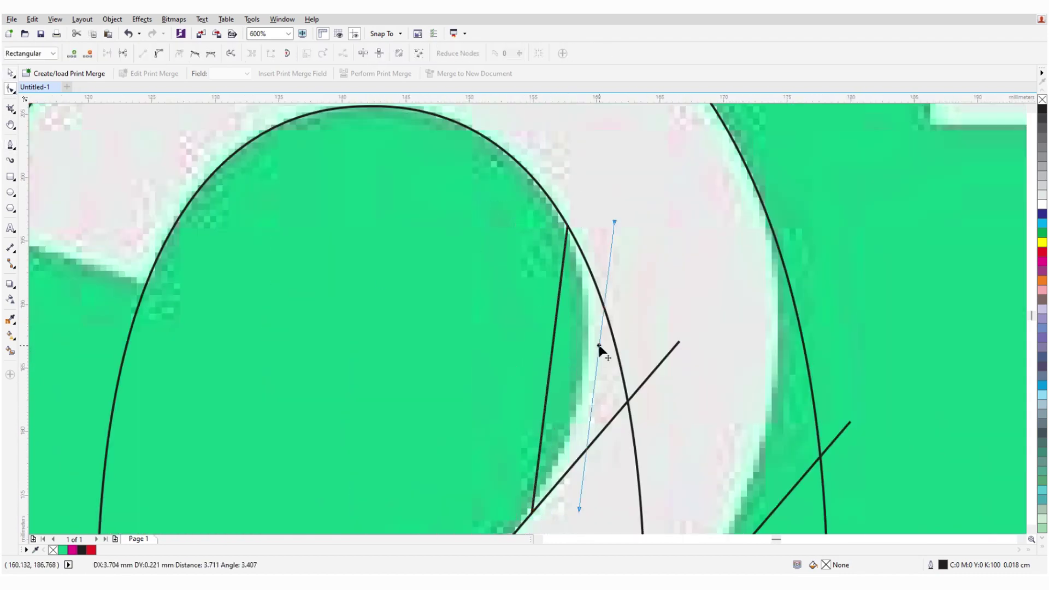
{"action": "left_click_drag", "start_coordinate": [600, 348], "coordinate": [592, 372]}
{"action": "scroll", "coordinate": [619, 312], "scroll_direction": "down", "scroll_amount": 2}
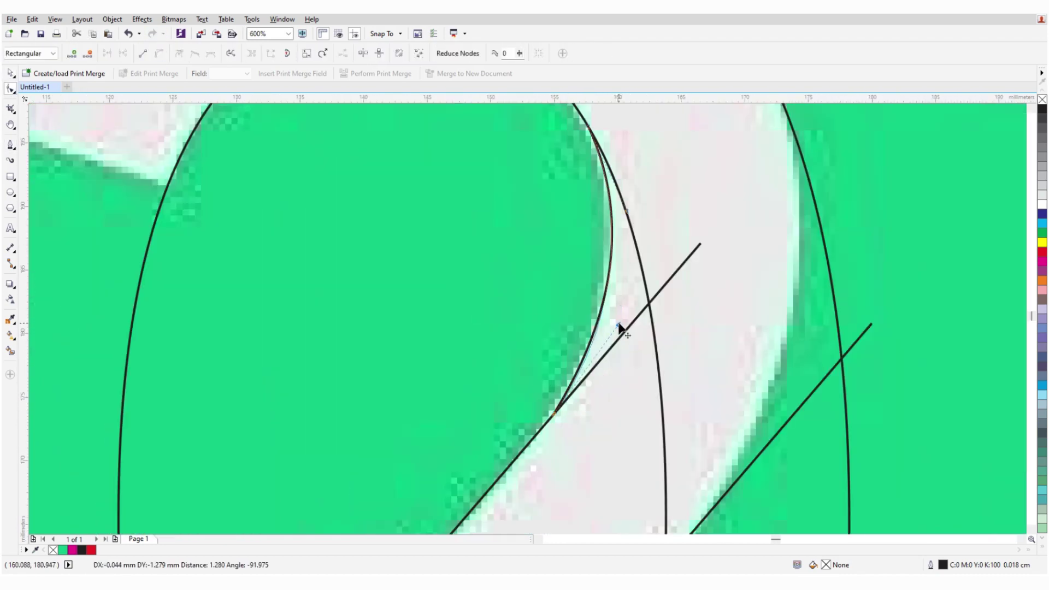
{"action": "scroll", "coordinate": [619, 327], "scroll_direction": "down", "scroll_amount": 2}
Draw a line from the 2's lower diagonal edge to the outer bowl outline and bend it along the outer curve.
{"action": "left_click", "coordinate": [667, 413]}
{"action": "left_click", "coordinate": [696, 206]}
{"action": "left_click", "coordinate": [723, 194]}
{"action": "key", "text": "F10"}
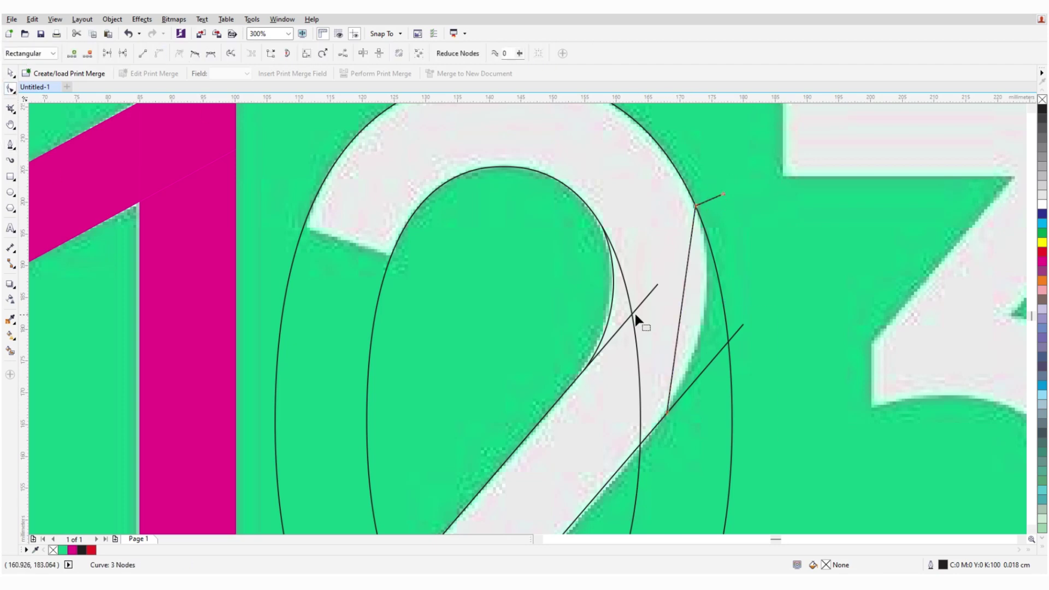
{"action": "scroll", "coordinate": [681, 356], "scroll_direction": "up", "scroll_amount": 2}
{"action": "scroll", "coordinate": [712, 342], "scroll_direction": "down", "scroll_amount": 4}
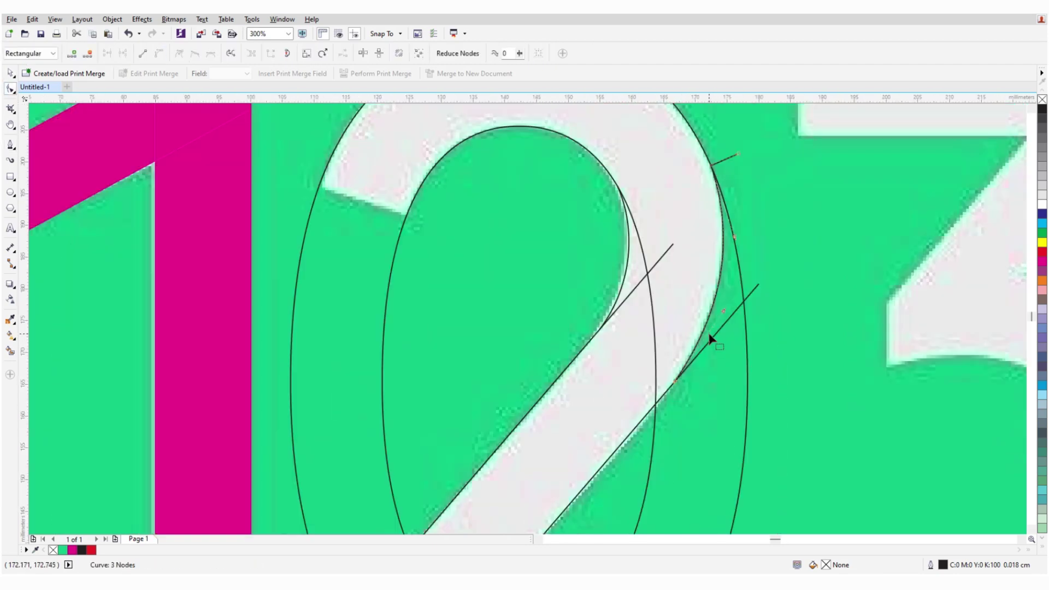
Fill the enclosed regions of the 2 with magenta and no outline using Smart Fill.
{"action": "key", "text": "space"}
{"action": "left_click", "coordinate": [10, 351]}
{"action": "left_click", "coordinate": [602, 481]}
{"action": "scroll", "coordinate": [612, 530], "scroll_direction": "up", "scroll_amount": 2}
{"action": "left_click", "coordinate": [612, 383]}
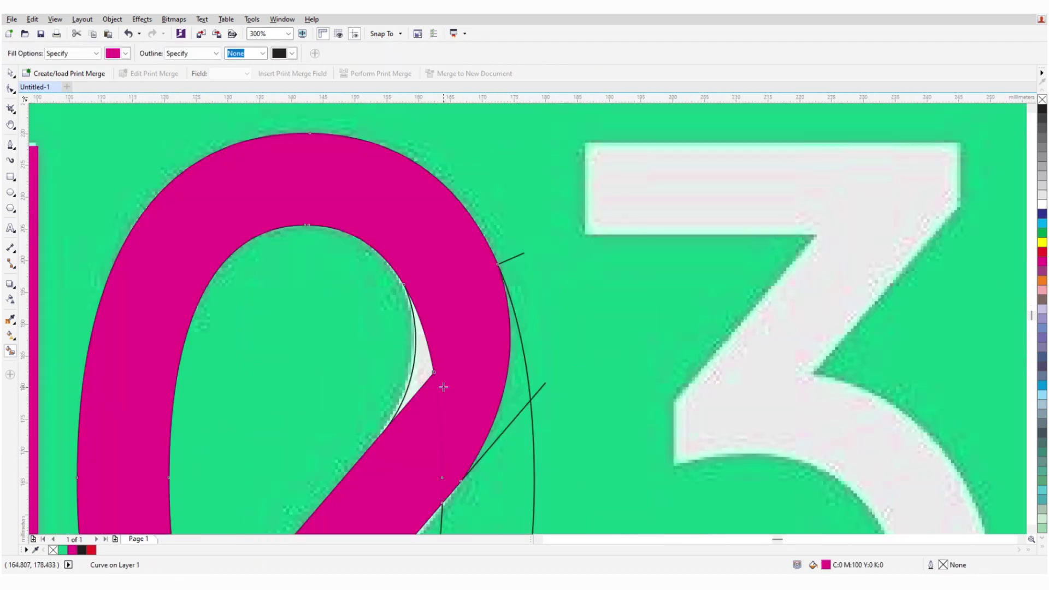
{"action": "scroll", "coordinate": [565, 280], "scroll_direction": "down", "scroll_amount": 2}
{"action": "scroll", "coordinate": [565, 280], "scroll_direction": "up", "scroll_amount": 2}
{"action": "left_click", "coordinate": [704, 321]}
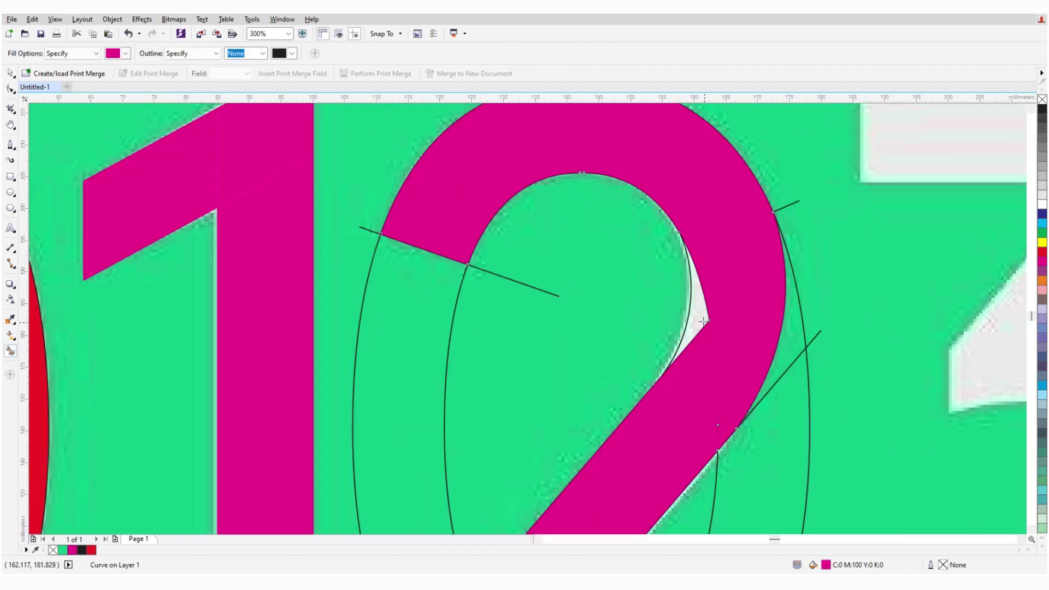
{"action": "scroll", "coordinate": [654, 269], "scroll_direction": "down", "scroll_amount": 2}
Clear the leftover construction outlines around the 2.
{"action": "key", "text": "space"}
{"action": "scroll", "coordinate": [711, 328], "scroll_direction": "down", "scroll_amount": 2}
{"action": "key", "text": "Escape"}
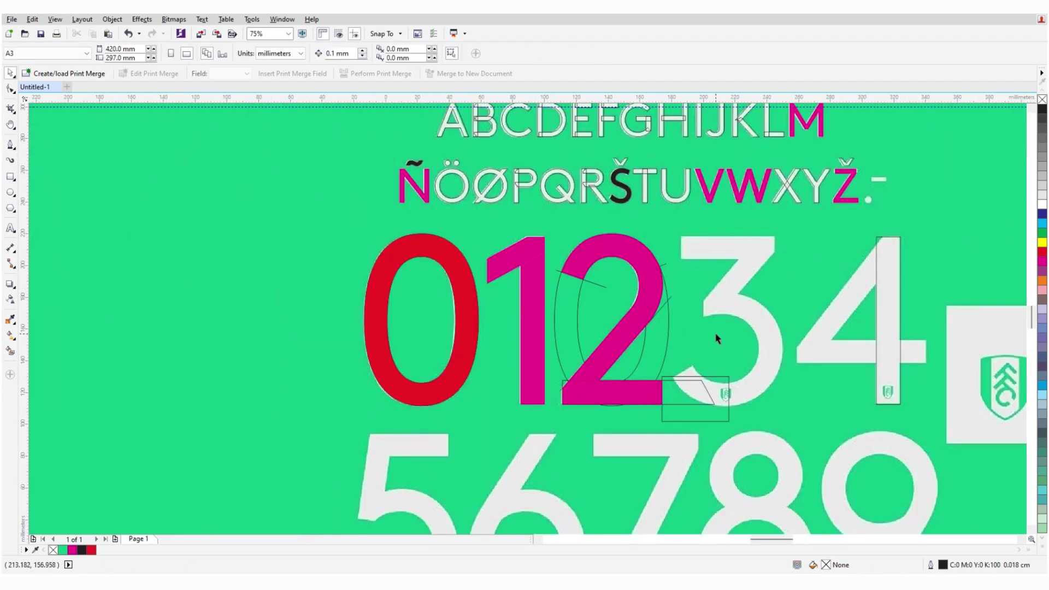
{"action": "left_click", "coordinate": [667, 356]}
Draw an unfilled ellipse about 70 mm wide and 73.4 mm high over the 3's bowl.
{"action": "scroll", "coordinate": [671, 369], "scroll_direction": "up", "scroll_amount": 4}
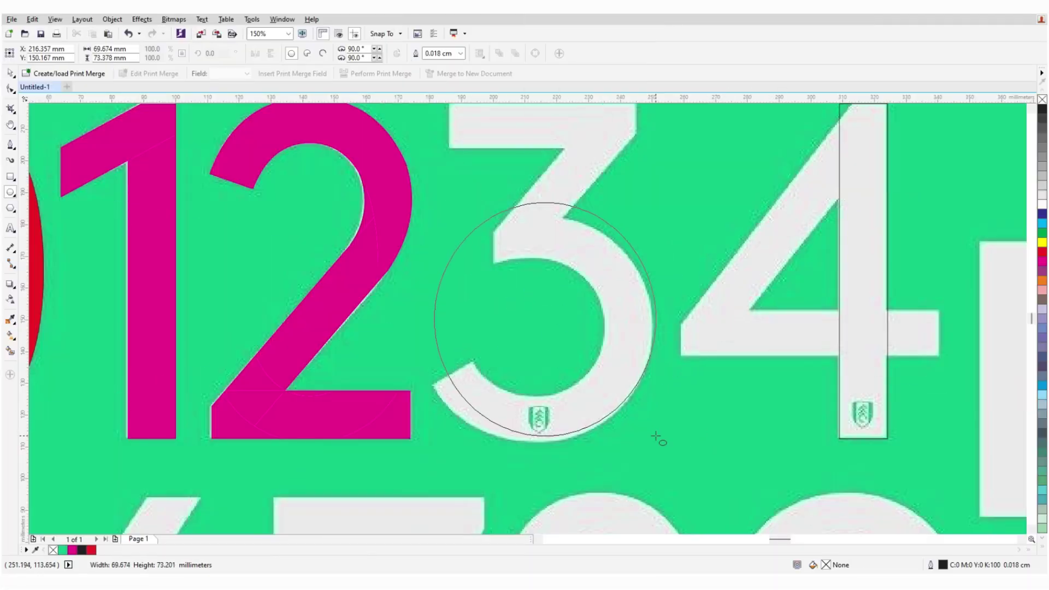
{"action": "scroll", "coordinate": [656, 436], "scroll_direction": "up", "scroll_amount": 3}
{"action": "key", "text": "space"}
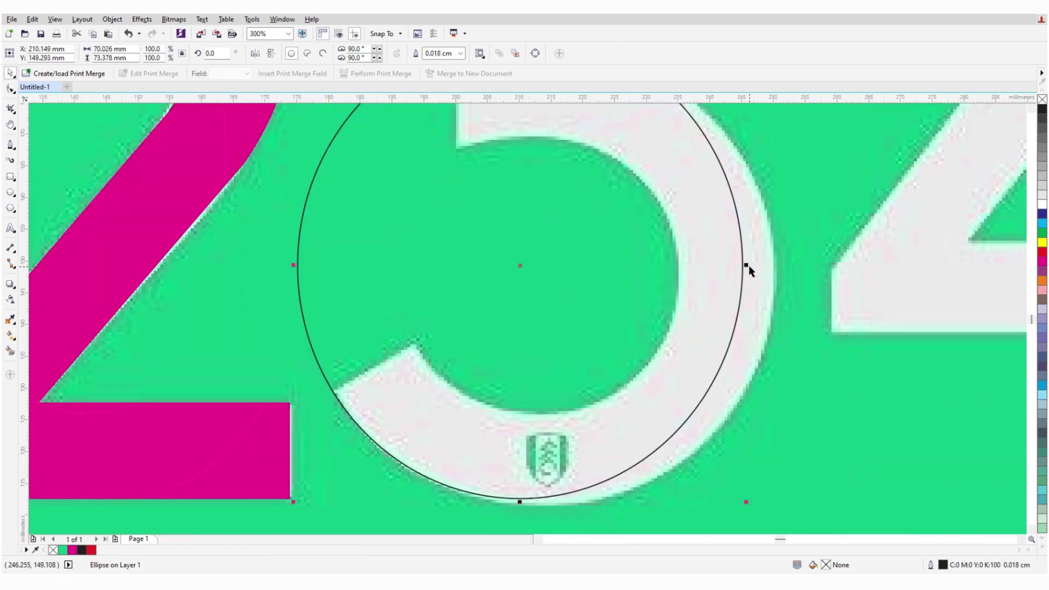
Resize the ellipse to about 73.9 mm wide and 70.5 mm high and align it with the 3's outer curve.
{"action": "left_click_drag", "start_coordinate": [750, 268], "coordinate": [767, 313]}
{"action": "scroll", "coordinate": [768, 313], "scroll_direction": "up", "scroll_amount": 3}
{"action": "left_click_drag", "start_coordinate": [592, 164], "coordinate": [634, 206]}
{"action": "scroll", "coordinate": [609, 424], "scroll_direction": "up", "scroll_amount": 2}
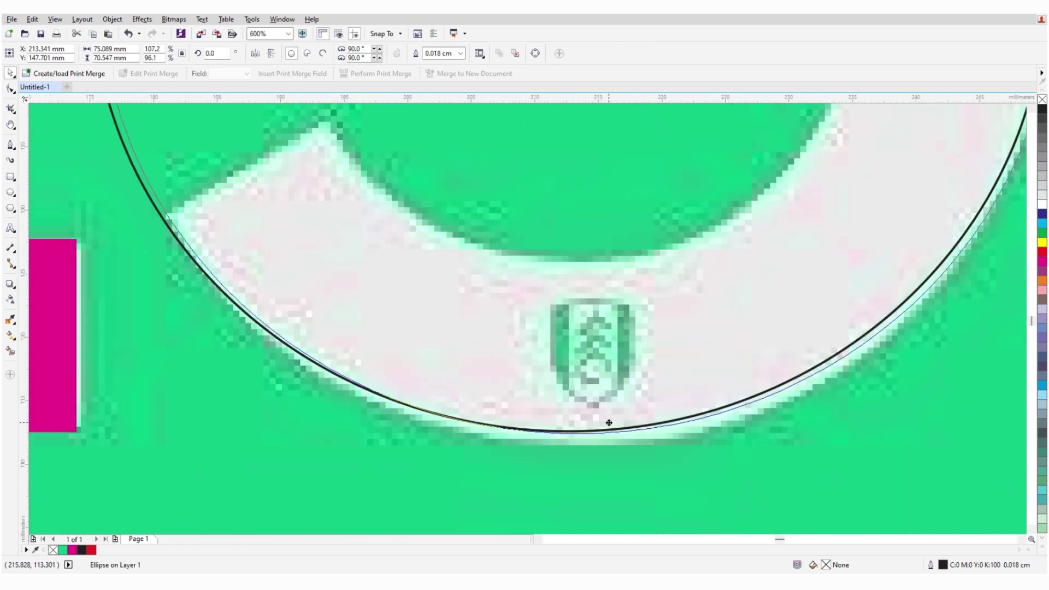
{"action": "scroll", "coordinate": [612, 428], "scroll_direction": "down", "scroll_amount": 2}
{"action": "left_click_drag", "start_coordinate": [733, 305], "coordinate": [722, 305]}
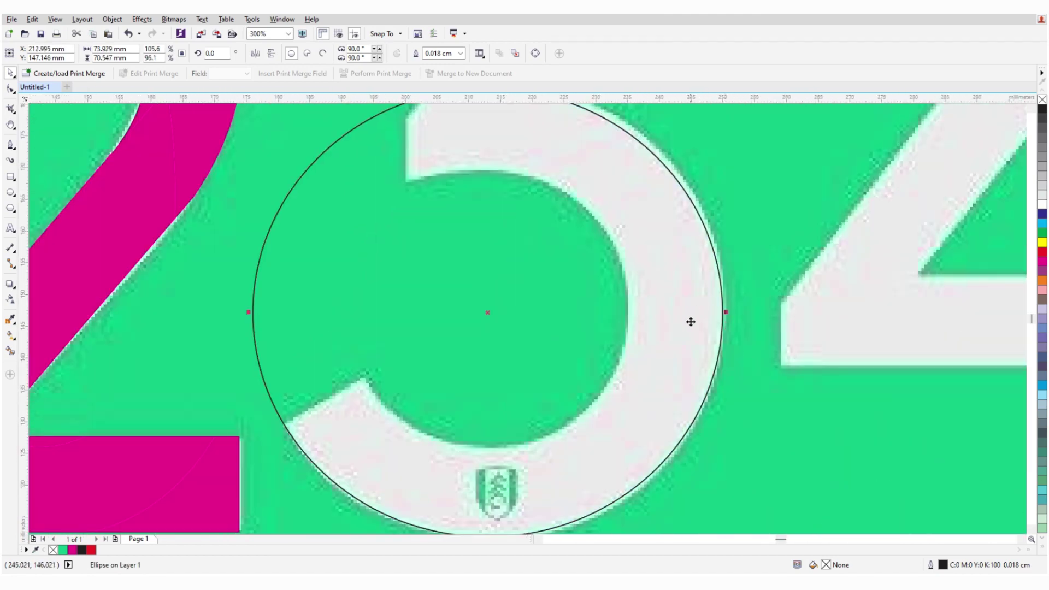
Rotate the ellipse to about 358.8 degrees and reposition it over the 3's bowl.
{"action": "scroll", "coordinate": [691, 320], "scroll_direction": "down", "scroll_amount": 3}
{"action": "scroll", "coordinate": [700, 349], "scroll_direction": "up", "scroll_amount": 1}
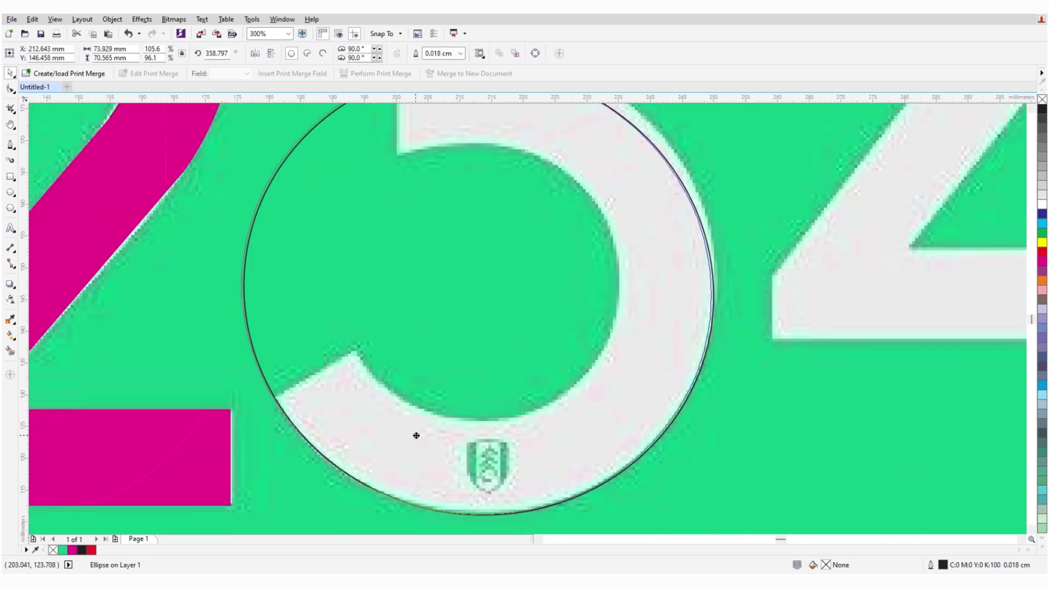
{"action": "scroll", "coordinate": [414, 433], "scroll_direction": "down", "scroll_amount": 1}
{"action": "scroll", "coordinate": [530, 324], "scroll_direction": "up", "scroll_amount": 1}
{"action": "scroll", "coordinate": [547, 332], "scroll_direction": "down", "scroll_amount": 1}
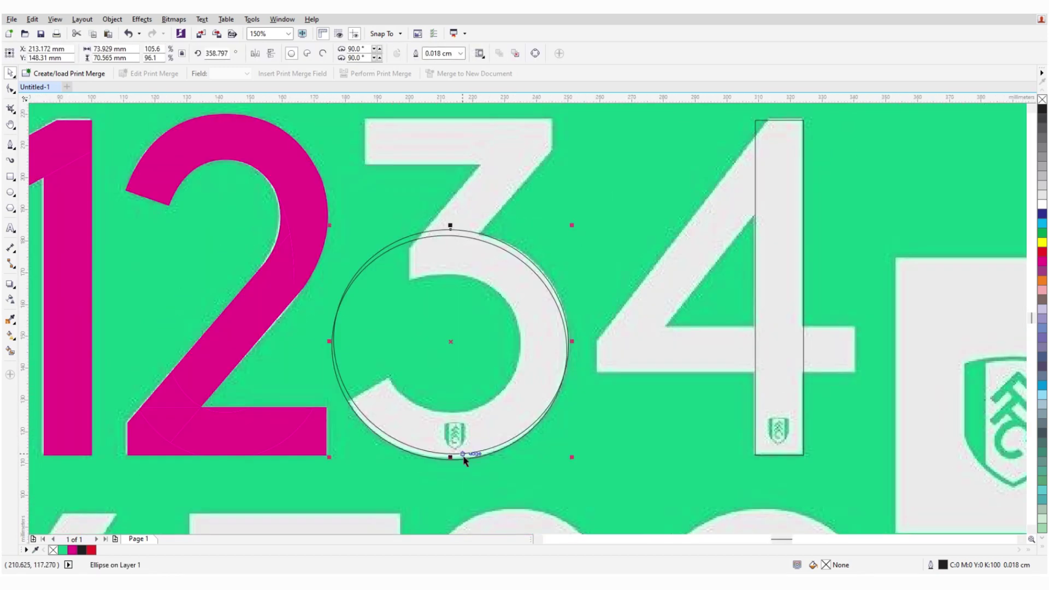
Convert the ellipse to curves and reshape its nodes to the 3's outer edge, about 74.3 by 72.4 mm.
{"action": "scroll", "coordinate": [461, 457], "scroll_direction": "up", "scroll_amount": 1}
{"action": "key", "text": "ctrl+q"}
{"action": "key", "text": "F10"}
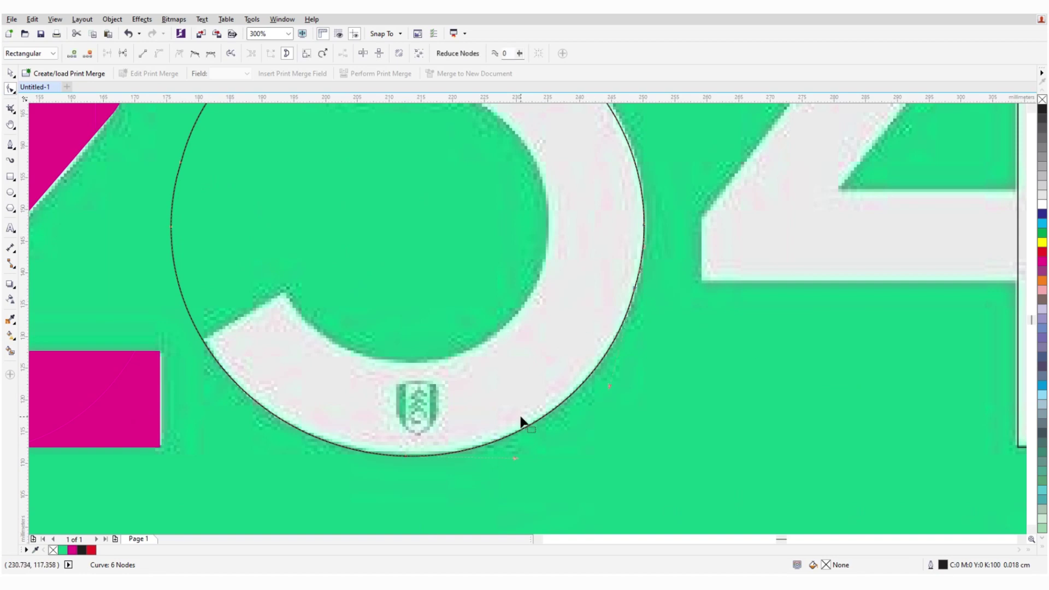
{"action": "scroll", "coordinate": [647, 339], "scroll_direction": "down", "scroll_amount": 1}
{"action": "scroll", "coordinate": [683, 300], "scroll_direction": "down", "scroll_amount": 1}
{"action": "key", "text": "space"}
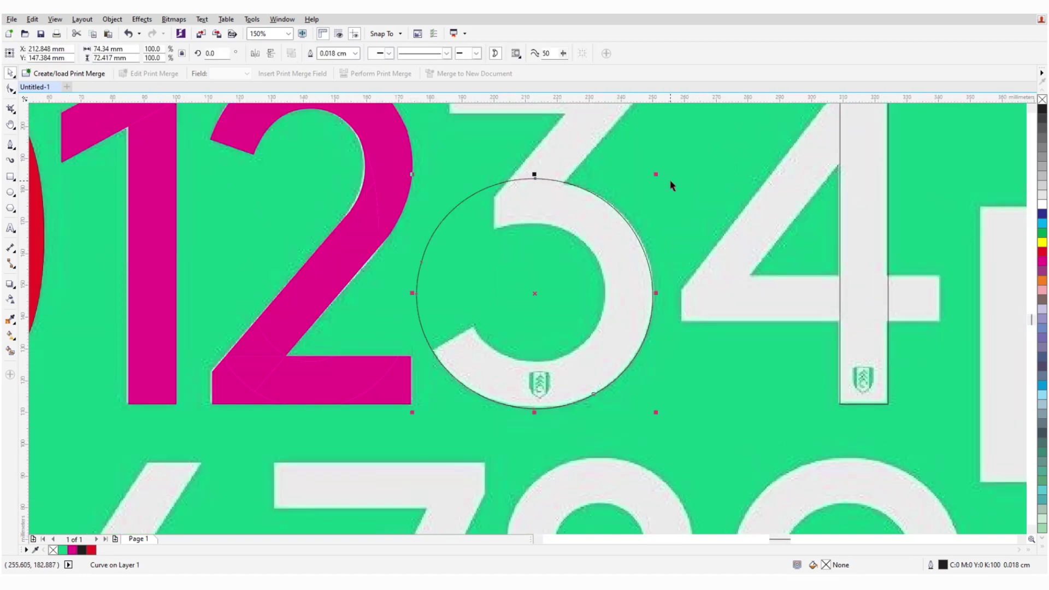
Make a smaller concentric copy about 45.3 mm wide and 43.7 mm high for the 3's inner curve.
{"action": "scroll", "coordinate": [500, 369], "scroll_direction": "up", "scroll_amount": 2}
{"action": "scroll", "coordinate": [668, 214], "scroll_direction": "down", "scroll_amount": 1}
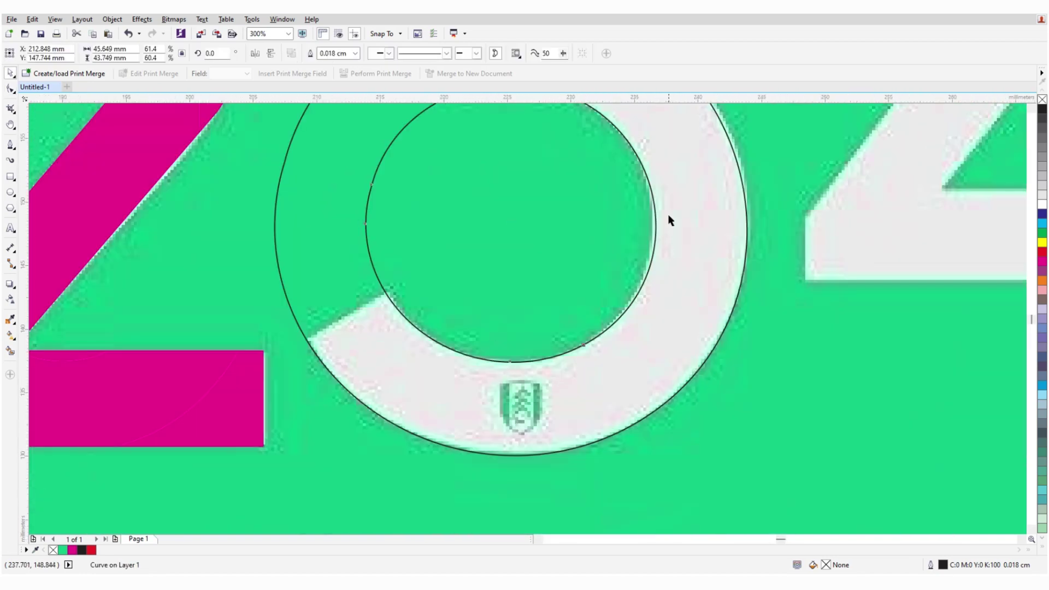
{"action": "scroll", "coordinate": [641, 258], "scroll_direction": "up", "scroll_amount": 1}
{"action": "scroll", "coordinate": [633, 297], "scroll_direction": "down", "scroll_amount": 1}
Draw a Pen curve from the top of the inner circle outward along the 3's upper inner edge.
{"action": "key", "text": "Escape"}
{"action": "key", "text": "F5"}
{"action": "left_click", "coordinate": [591, 324]}
{"action": "left_click", "coordinate": [578, 253]}
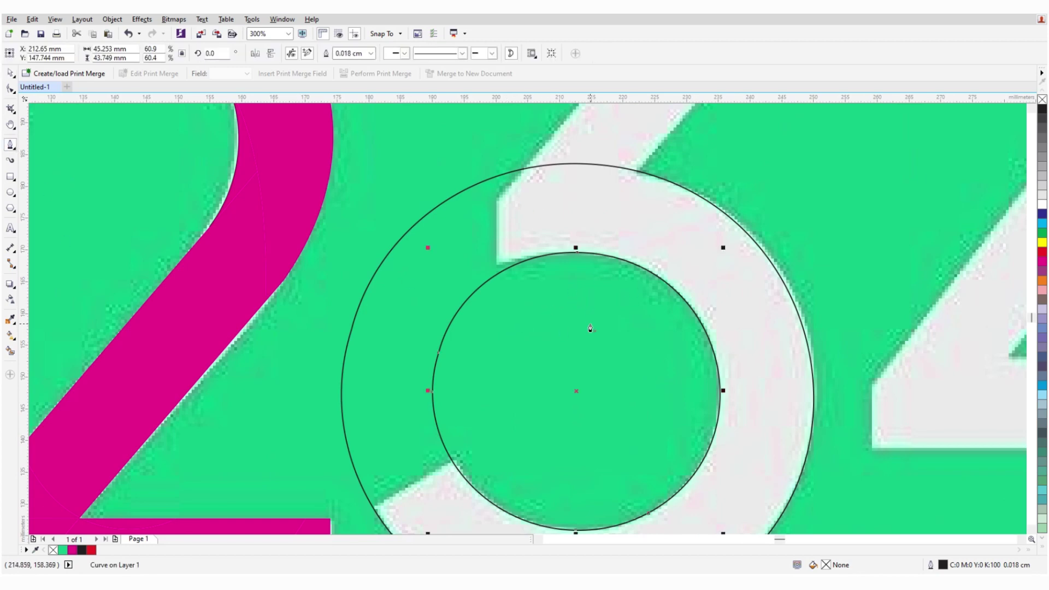
{"action": "scroll", "coordinate": [483, 262], "scroll_direction": "up", "scroll_amount": 1}
{"action": "left_click", "coordinate": [382, 304]}
{"action": "scroll", "coordinate": [481, 304], "scroll_direction": "down", "scroll_amount": 1}
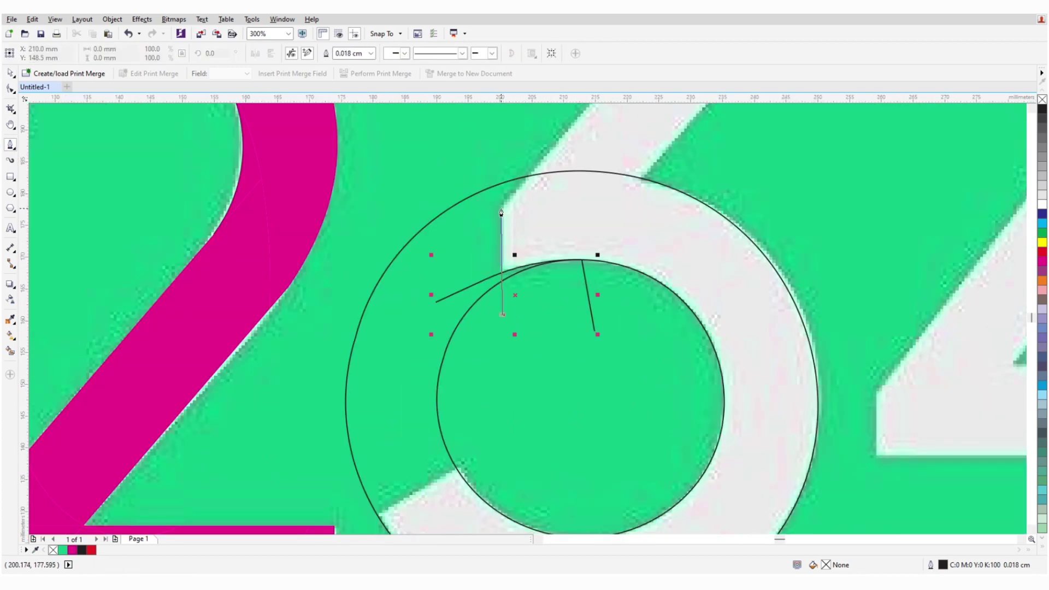
Trace the 3's short vertical edge and inner diagonal with straight Pen segments.
{"action": "left_click", "coordinate": [502, 212]}
{"action": "scroll", "coordinate": [502, 212], "scroll_direction": "down", "scroll_amount": 1}
{"action": "scroll", "coordinate": [552, 207], "scroll_direction": "up", "scroll_amount": 2}
{"action": "left_click", "coordinate": [515, 182]}
{"action": "scroll", "coordinate": [515, 183], "scroll_direction": "down", "scroll_amount": 1}
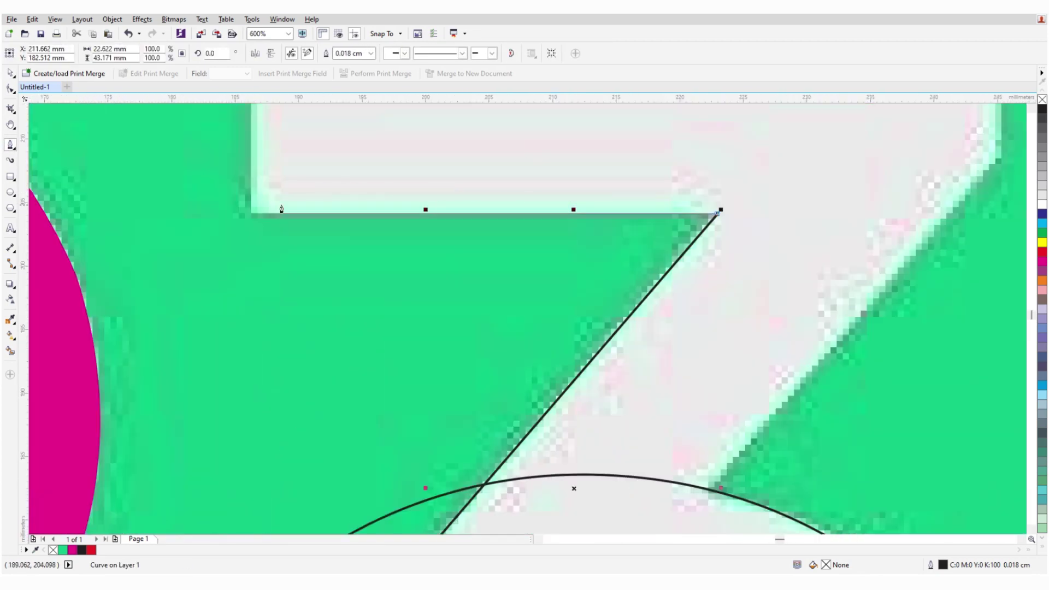
Continue the path around the 3's top bar and down the outer diagonal into the bowl.
{"action": "left_click", "coordinate": [280, 211]}
{"action": "scroll", "coordinate": [281, 211], "scroll_direction": "down", "scroll_amount": 1}
{"action": "scroll", "coordinate": [284, 169], "scroll_direction": "up", "scroll_amount": 1}
{"action": "left_click", "coordinate": [635, 143]}
{"action": "left_click", "coordinate": [634, 205]}
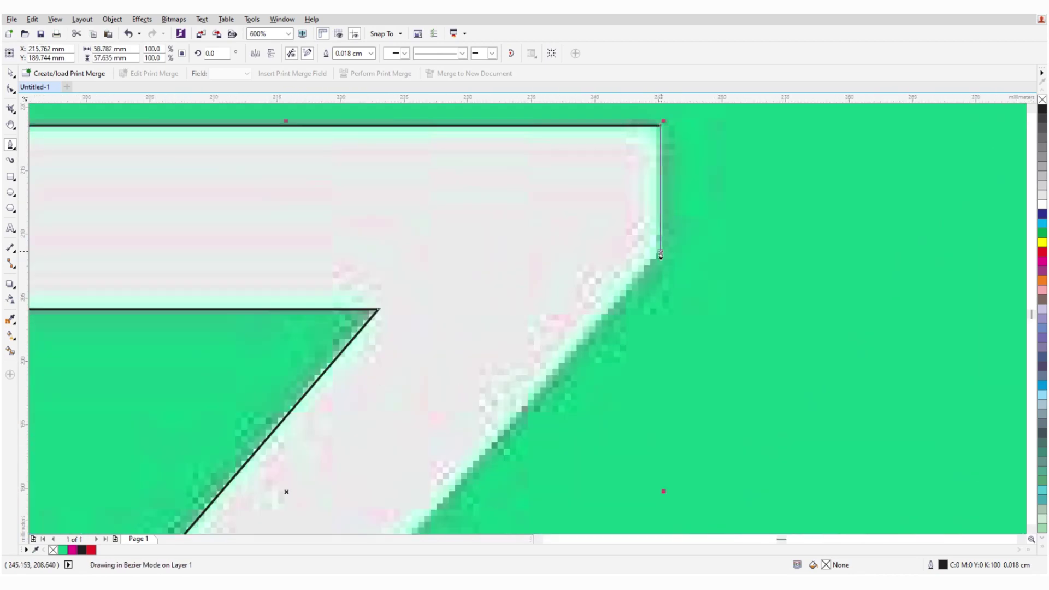
{"action": "scroll", "coordinate": [430, 449], "scroll_direction": "down", "scroll_amount": 2}
{"action": "scroll", "coordinate": [558, 372], "scroll_direction": "up", "scroll_amount": 1}
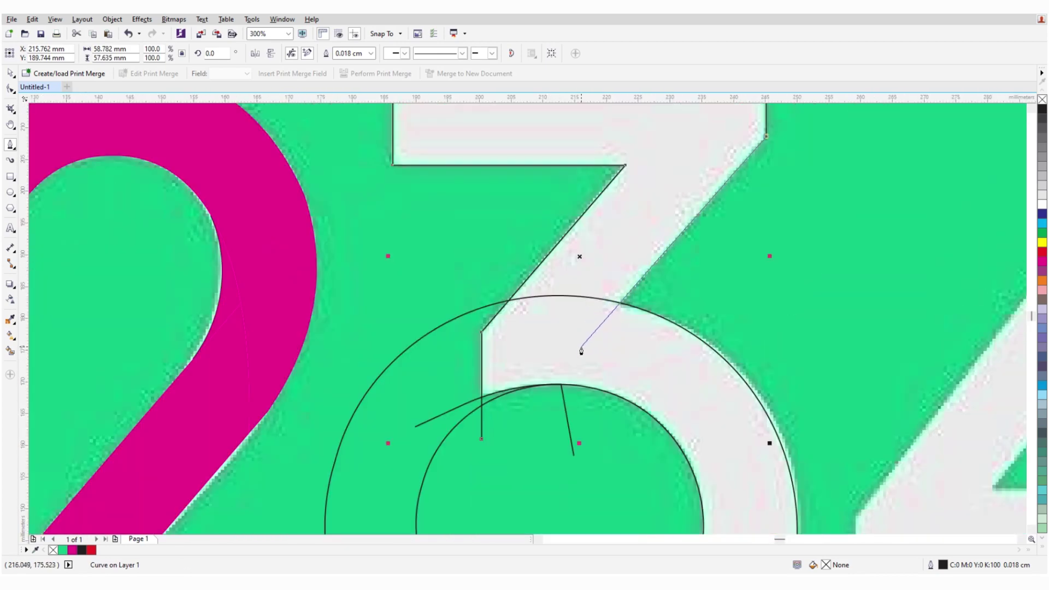
{"action": "key", "text": "space"}
Draw a straight line across the 3's lower terminal and move it onto the terminal's edge.
{"action": "scroll", "coordinate": [522, 274], "scroll_direction": "down", "scroll_amount": 1}
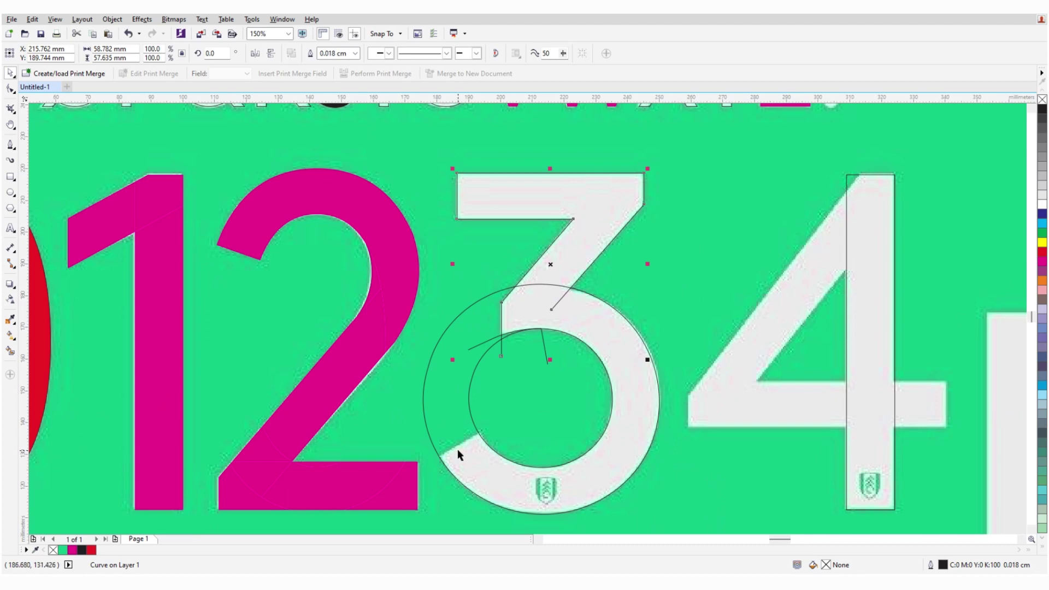
{"action": "scroll", "coordinate": [457, 450], "scroll_direction": "up", "scroll_amount": 1}
{"action": "key", "text": "space"}
{"action": "key", "text": "Escape"}
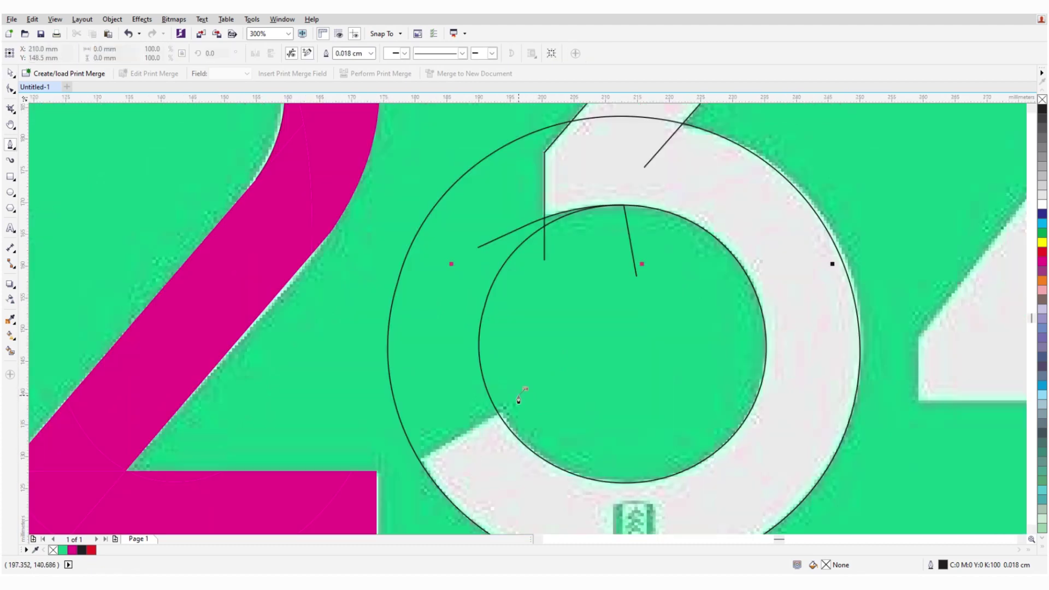
{"action": "left_click", "coordinate": [393, 471]}
{"action": "key", "text": "space"}
{"action": "scroll", "coordinate": [429, 450], "scroll_direction": "up", "scroll_amount": 1}
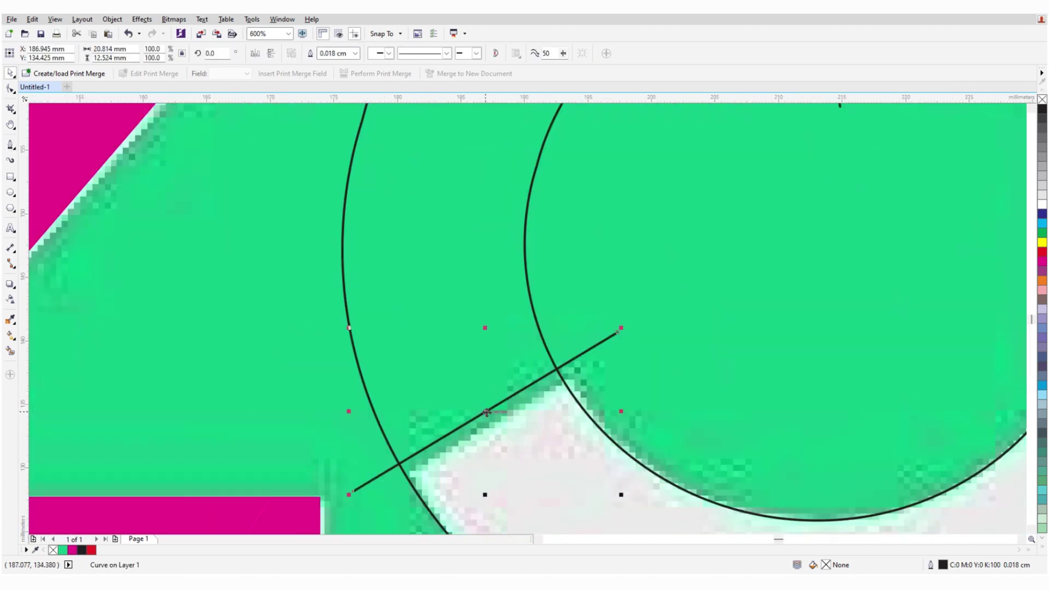
{"action": "left_click_drag", "start_coordinate": [486, 425], "coordinate": [487, 427]}
Fill the 3's bowl and upper section with magenta and no outline using Smart Fill.
{"action": "left_click", "coordinate": [10, 351]}
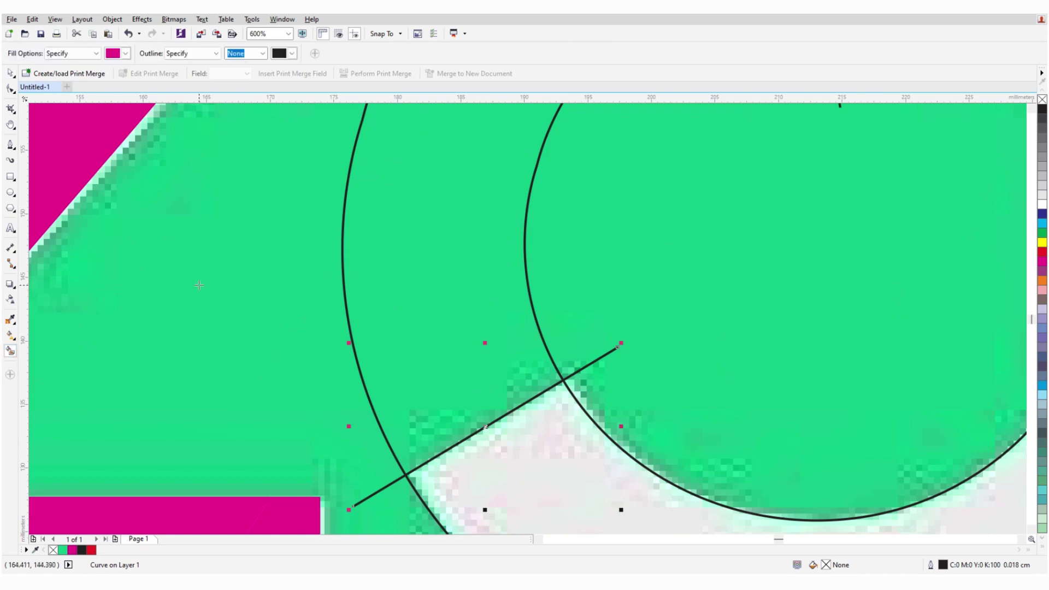
{"action": "scroll", "coordinate": [387, 355], "scroll_direction": "down", "scroll_amount": 1}
{"action": "left_click", "coordinate": [389, 389]}
{"action": "scroll", "coordinate": [523, 200], "scroll_direction": "down", "scroll_amount": 1}
{"action": "scroll", "coordinate": [524, 200], "scroll_direction": "up", "scroll_amount": 1}
{"action": "left_click", "coordinate": [494, 206]}
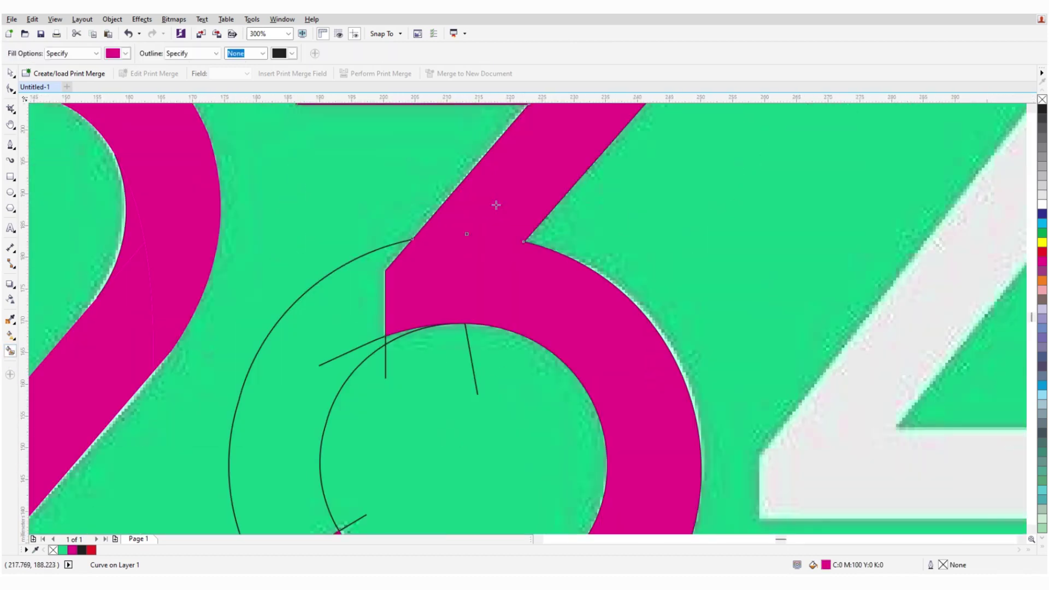
{"action": "scroll", "coordinate": [470, 267], "scroll_direction": "down", "scroll_amount": 1}
Delete the leftover circles, curve and straight guide line around the 3.
{"action": "key", "text": "space"}
{"action": "scroll", "coordinate": [456, 306], "scroll_direction": "down", "scroll_amount": 1}
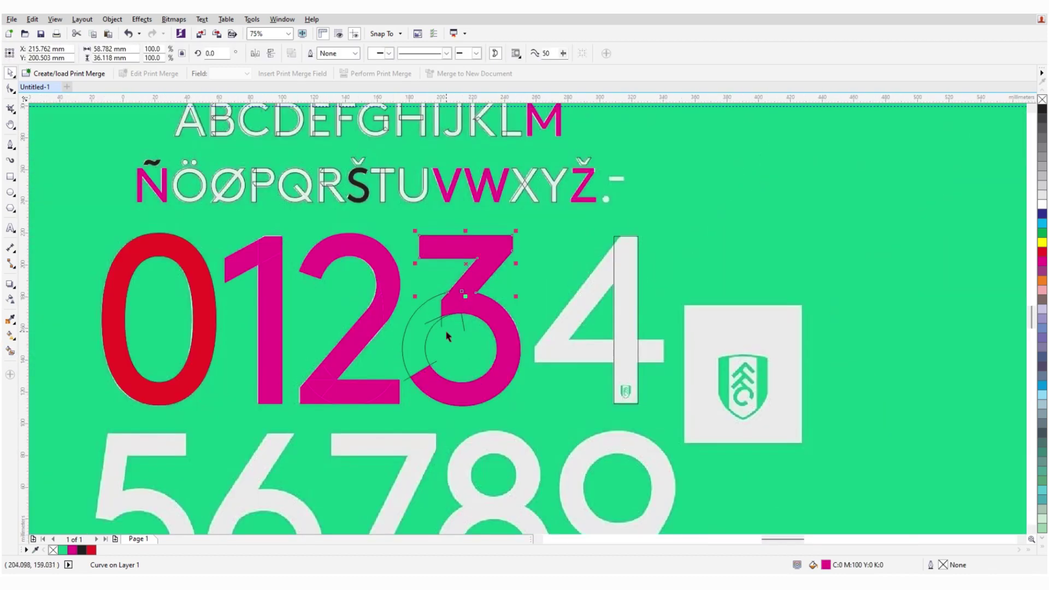
{"action": "scroll", "coordinate": [422, 342], "scroll_direction": "up", "scroll_amount": 2}
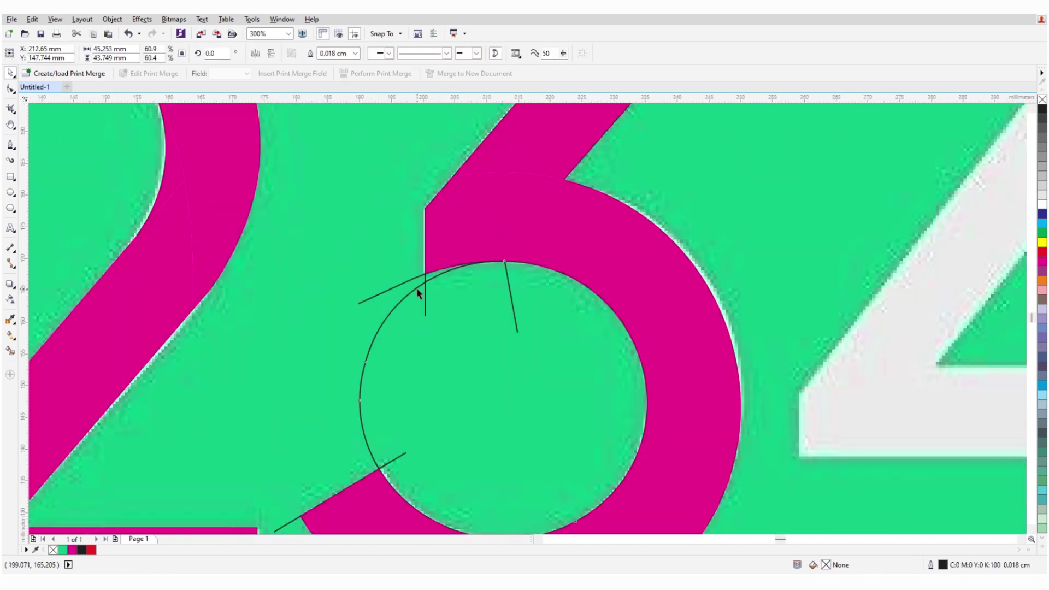
{"action": "key", "text": "Escape"}
{"action": "left_click", "coordinate": [417, 282]}
{"action": "key", "text": "Delete"}
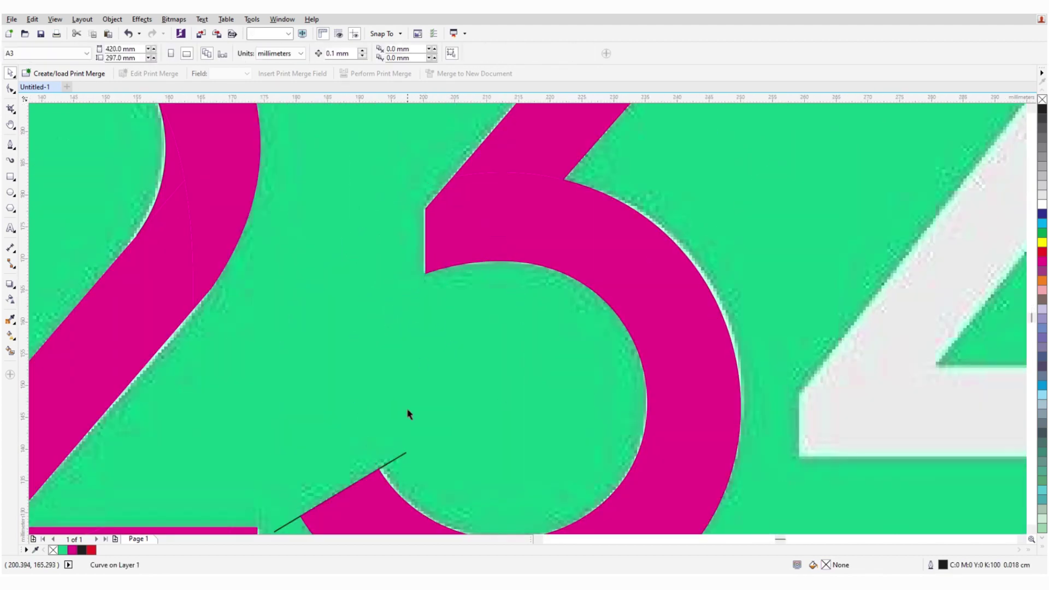
{"action": "left_click", "coordinate": [403, 458]}
{"action": "key", "text": "Delete"}
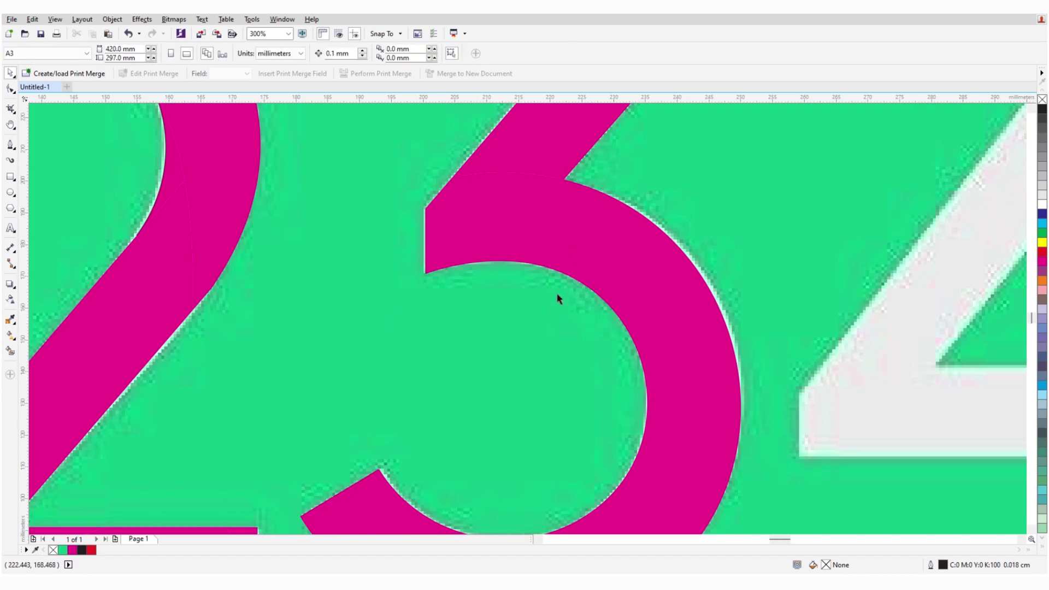
Place a copy of the 4's stem rectangle, rotated to 270 degrees, over the numeral's crossbar.
{"action": "scroll", "coordinate": [558, 295], "scroll_direction": "down", "scroll_amount": 2}
{"action": "scroll", "coordinate": [751, 224], "scroll_direction": "up", "scroll_amount": 1}
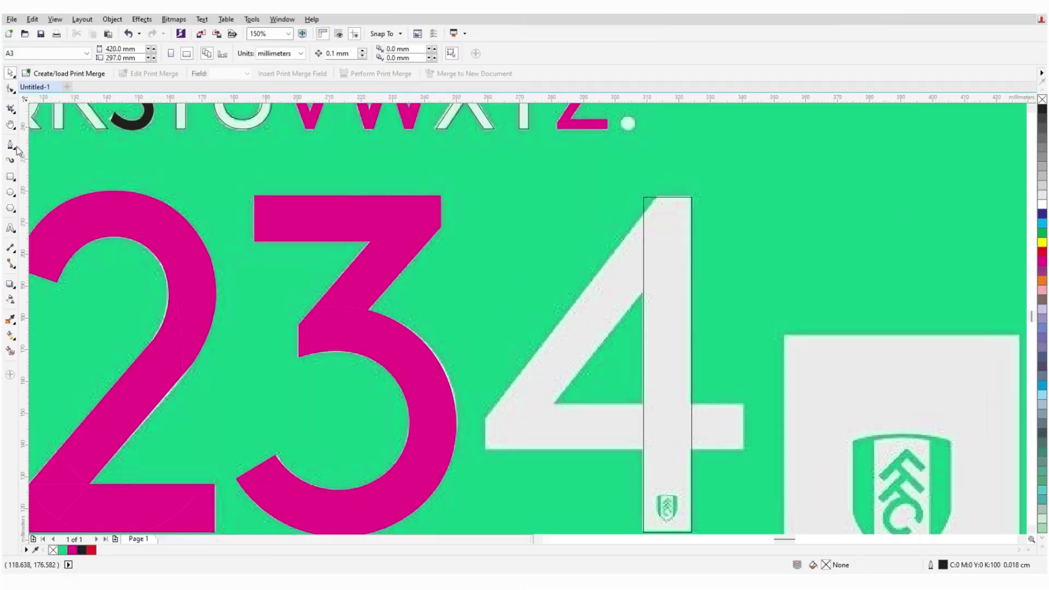
{"action": "left_click", "coordinate": [12, 145]}
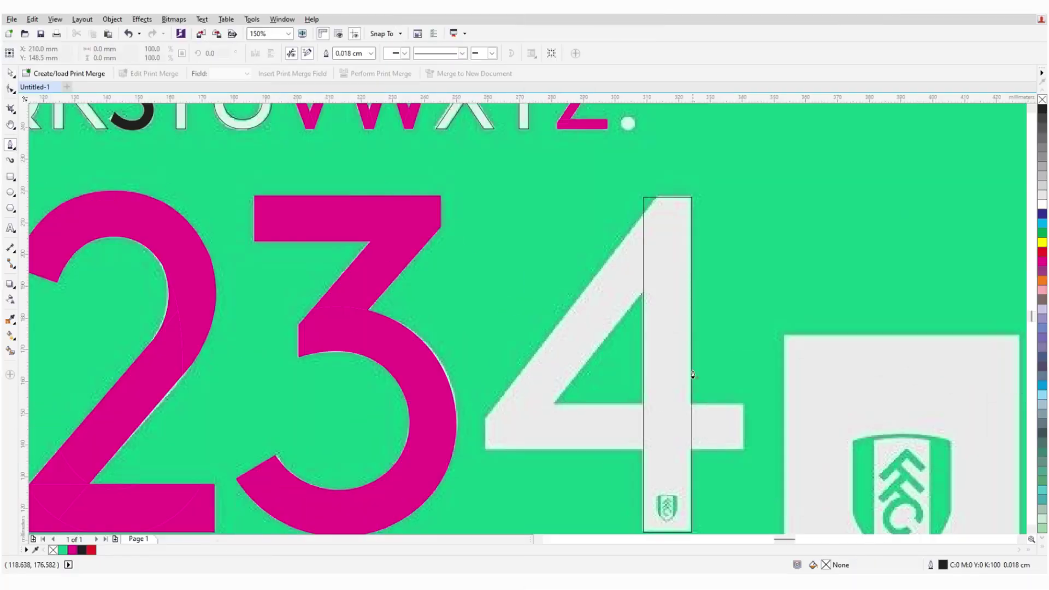
{"action": "key", "text": "space"}
{"action": "left_click", "coordinate": [678, 392]}
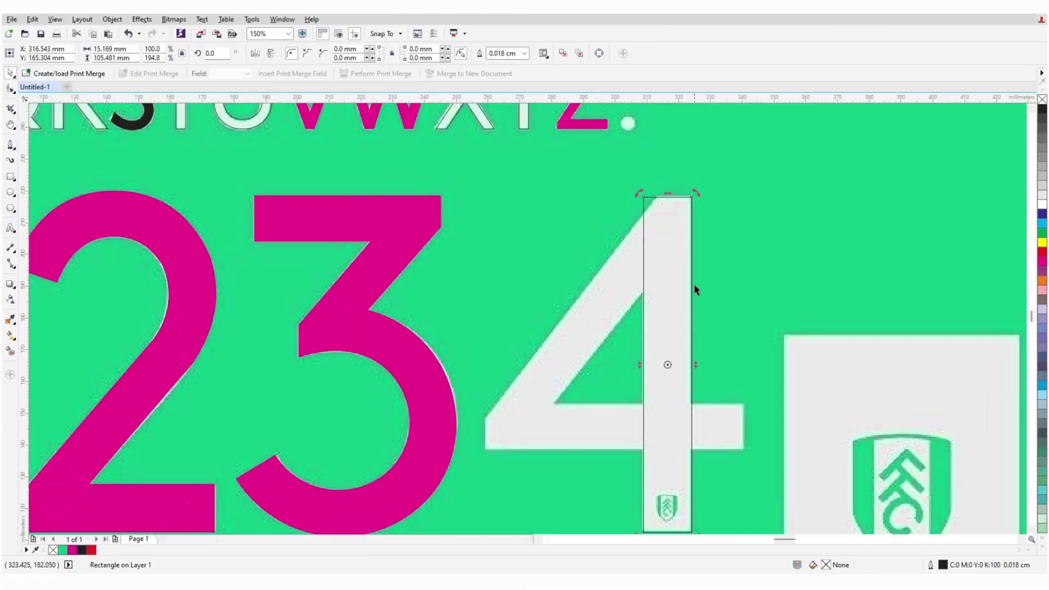
{"action": "left_click_drag", "start_coordinate": [800, 410], "coordinate": [812, 388]}
{"action": "scroll", "coordinate": [569, 478], "scroll_direction": "up", "scroll_amount": 2}
{"action": "key", "text": "Escape"}
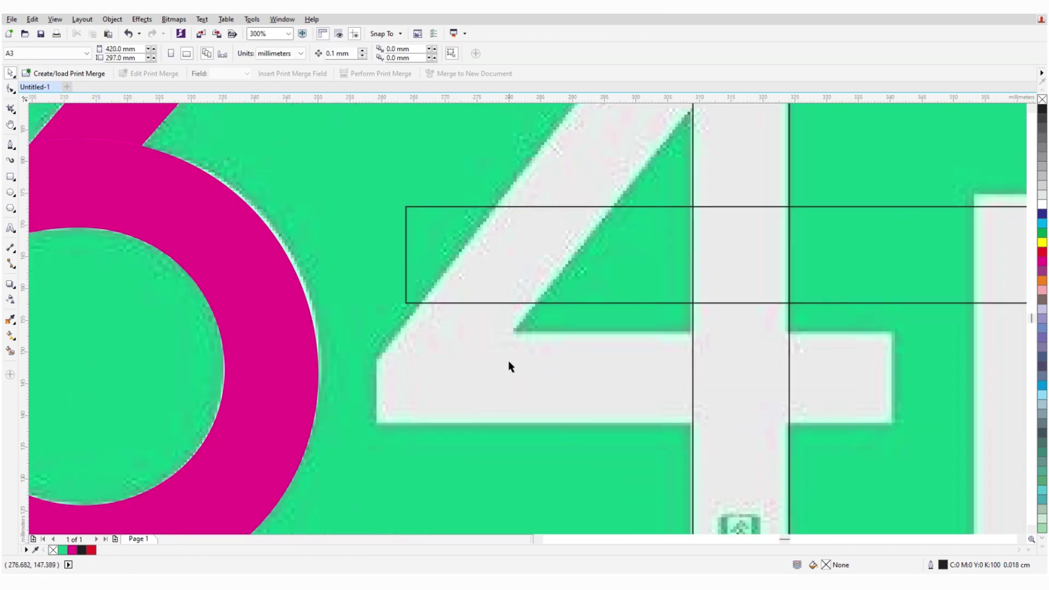
{"action": "left_click_drag", "start_coordinate": [574, 303], "coordinate": [504, 417]}
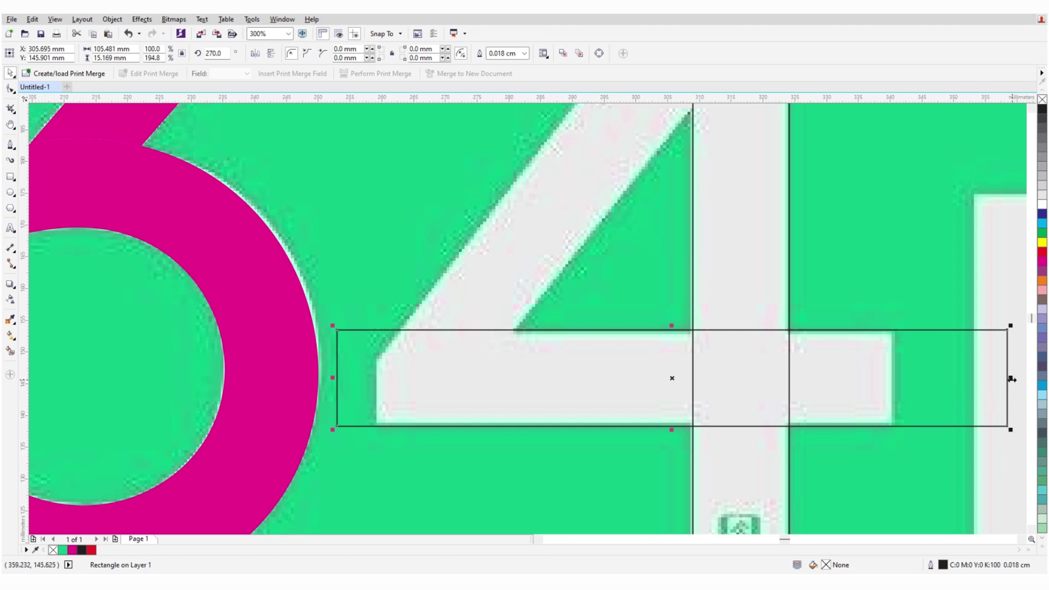
Shorten the horizontal rectangle to about 87.5 mm at the crossbar's right end and nudge it up onto the crossbar's lower edge.
{"action": "left_click_drag", "start_coordinate": [1011, 377], "coordinate": [891, 383]}
{"action": "scroll", "coordinate": [606, 408], "scroll_direction": "up", "scroll_amount": 2}
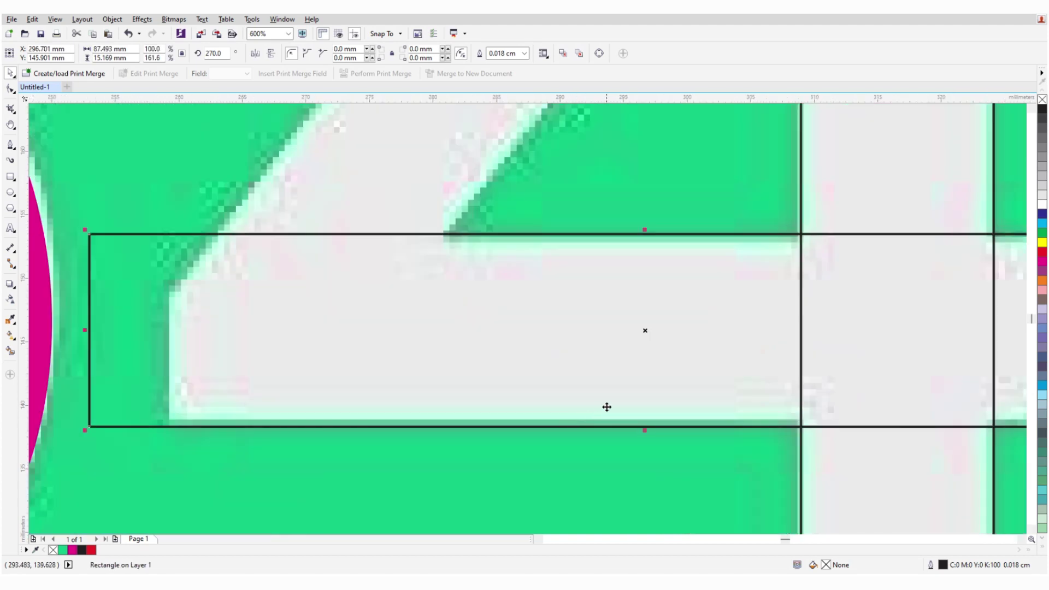
{"action": "key", "text": "Up"}
{"action": "key", "text": "Up"}
{"action": "key", "text": "Up"}
{"action": "key", "text": "Up"}
{"action": "key", "text": "Up"}
{"action": "key", "text": "Up"}
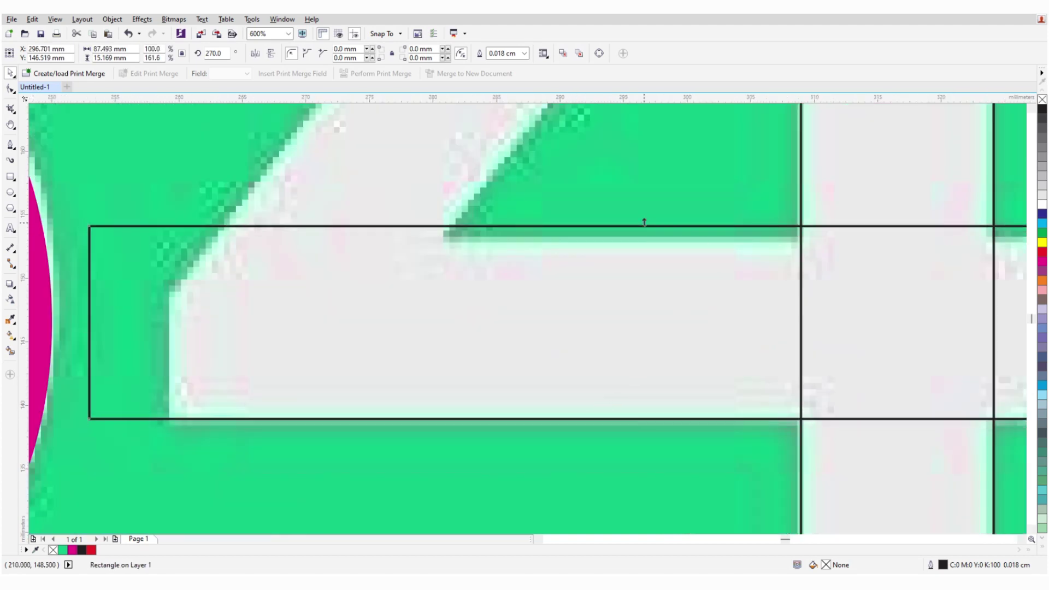
Reduce the horizontal rectangle's height to about 13.9 mm and pull its left end in to the 4's left edge.
{"action": "left_click_drag", "start_coordinate": [644, 223], "coordinate": [644, 239]}
{"action": "scroll", "coordinate": [672, 260], "scroll_direction": "down", "scroll_amount": 2}
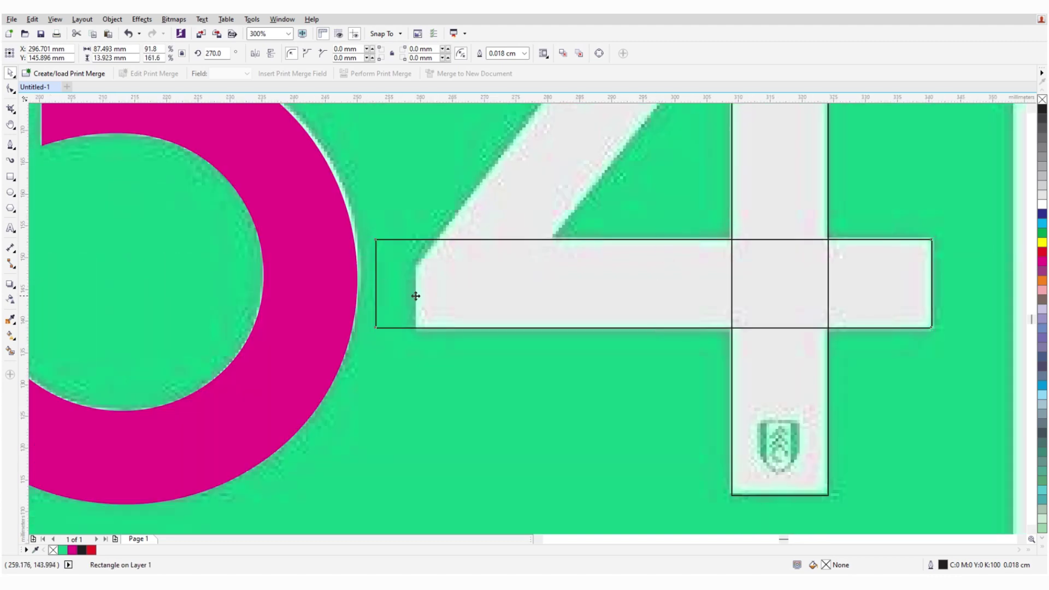
{"action": "scroll", "coordinate": [416, 296], "scroll_direction": "up", "scroll_amount": 2}
{"action": "left_click_drag", "start_coordinate": [332, 271], "coordinate": [417, 282]}
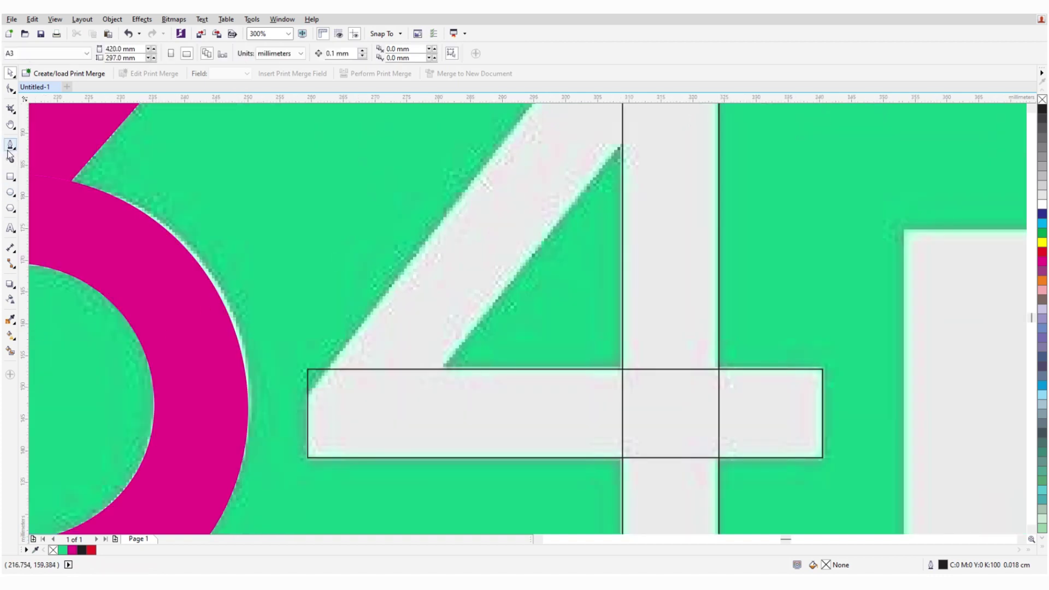
Draw a straight line along the outer edge of the 4's diagonal, spanning about 60 by 76 mm.
{"action": "left_click", "coordinate": [9, 149]}
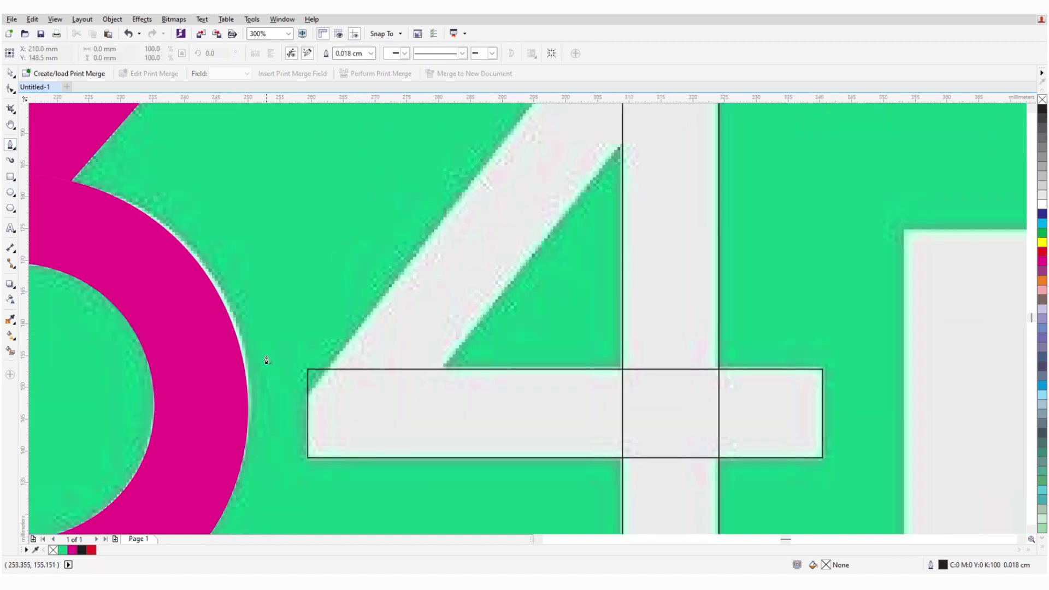
{"action": "left_click", "coordinate": [298, 408]}
{"action": "scroll", "coordinate": [298, 407], "scroll_direction": "down", "scroll_amount": 2}
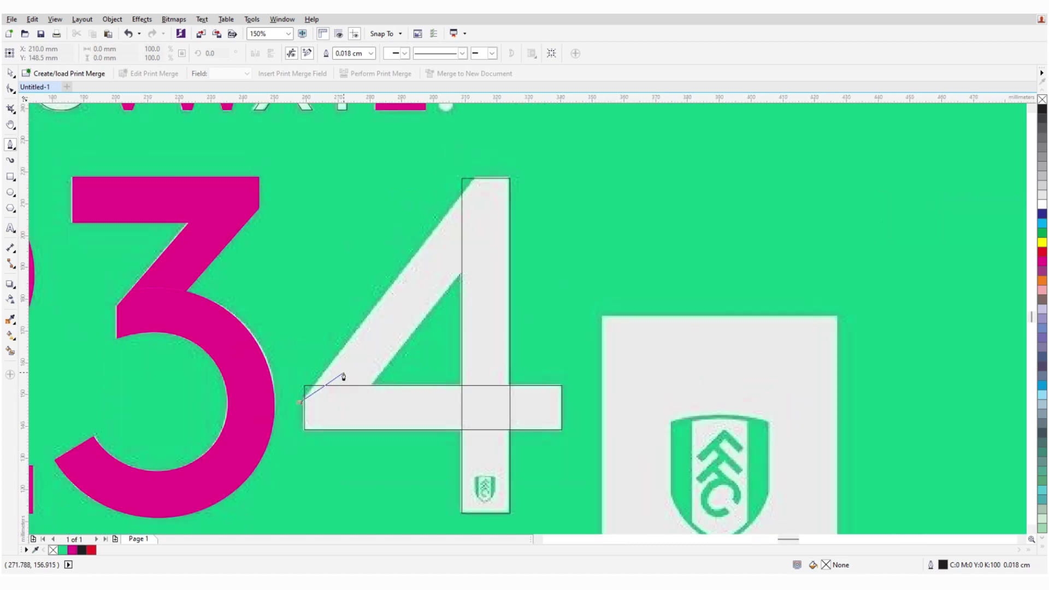
{"action": "scroll", "coordinate": [492, 229], "scroll_direction": "up", "scroll_amount": 2}
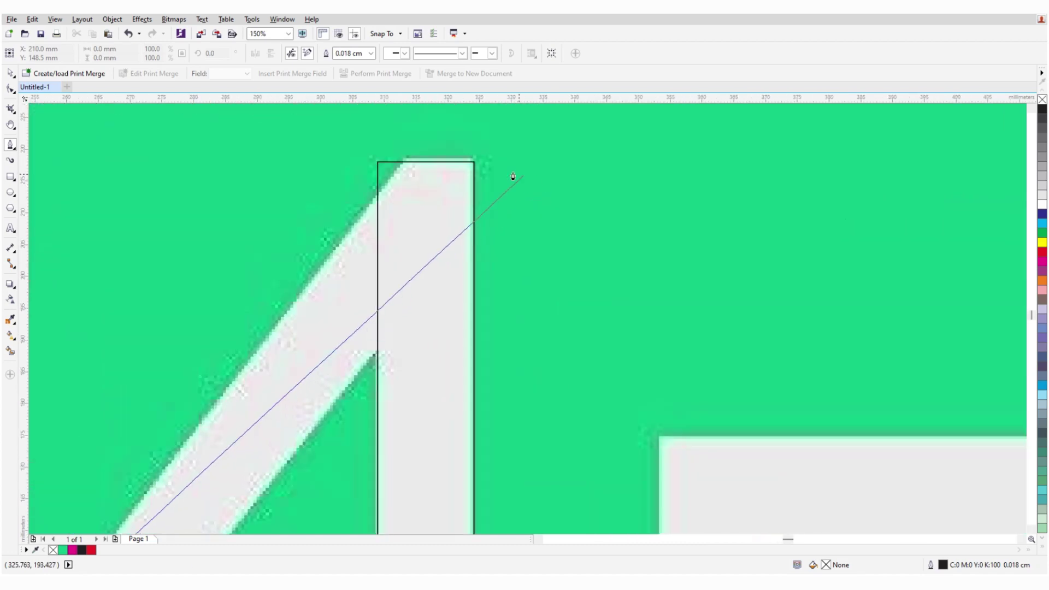
{"action": "left_click", "coordinate": [437, 130]}
{"action": "key", "text": "space"}
{"action": "scroll", "coordinate": [424, 197], "scroll_direction": "down", "scroll_amount": 1}
{"action": "scroll", "coordinate": [324, 320], "scroll_direction": "up", "scroll_amount": 1}
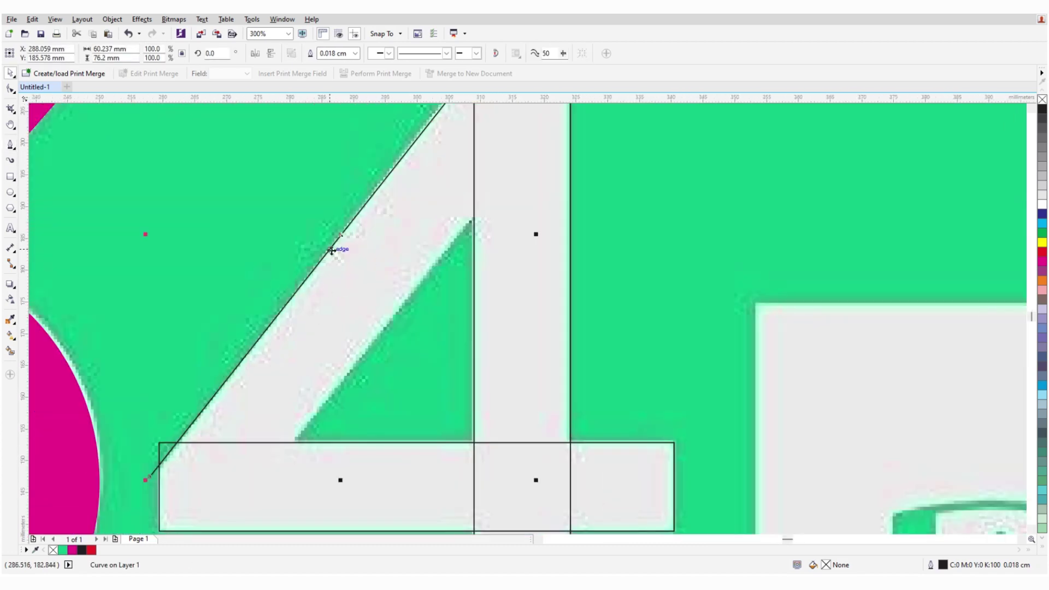
Place a copy of the diagonal line on the inner edge of the 4's diagonal stroke.
{"action": "left_click_drag", "start_coordinate": [379, 297], "coordinate": [396, 315]}
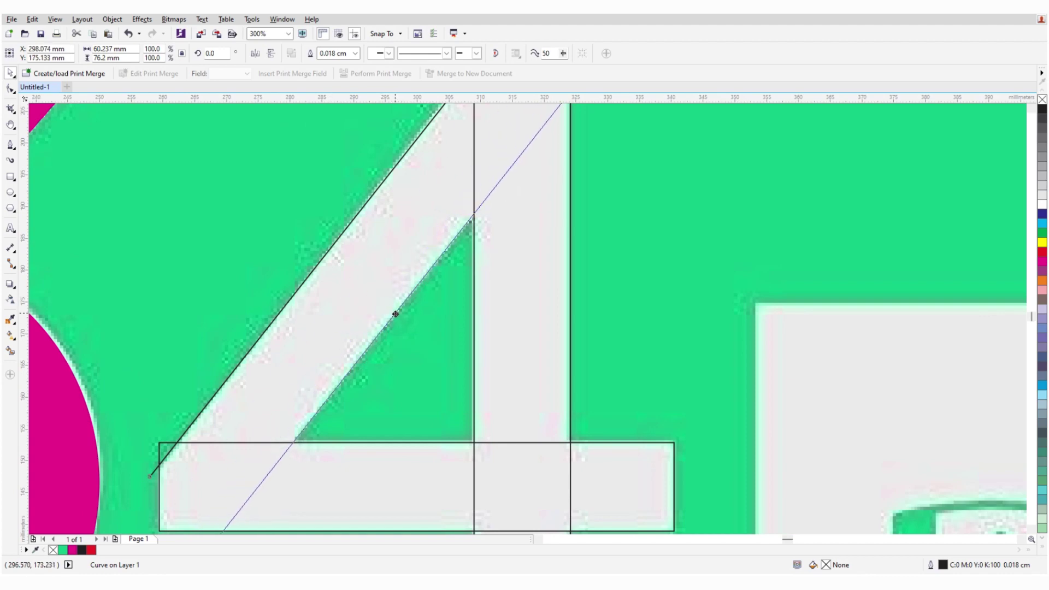
{"action": "scroll", "coordinate": [420, 293], "scroll_direction": "down", "scroll_amount": 2}
{"action": "key", "text": "Escape"}
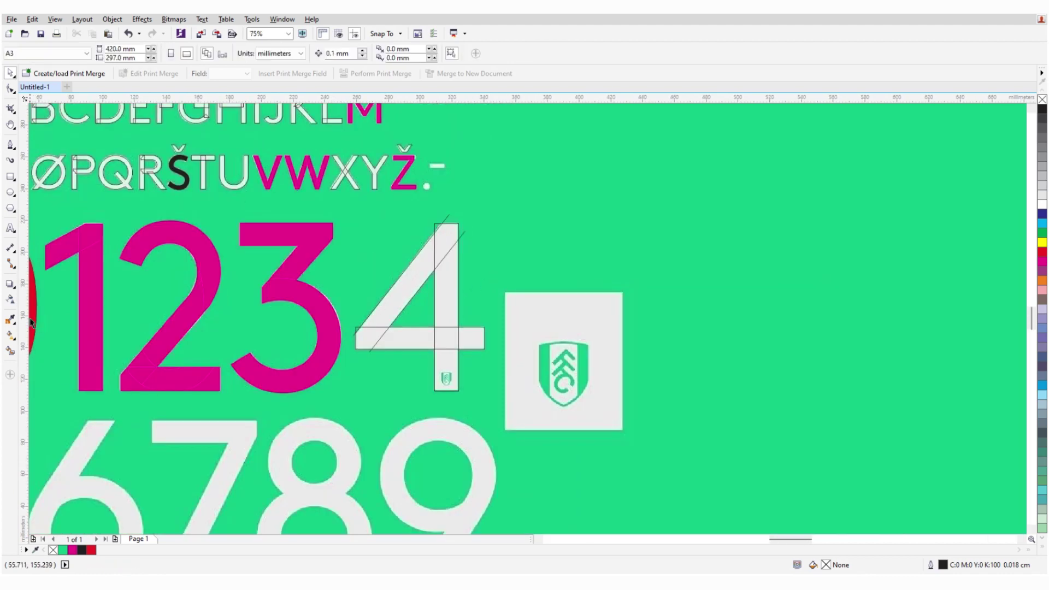
Fill the 4's crossbar, stem and diagonal regions with magenta and no outline using Smart Fill.
{"action": "left_click", "coordinate": [10, 351]}
{"action": "scroll", "coordinate": [328, 337], "scroll_direction": "up", "scroll_amount": 1}
{"action": "left_click", "coordinate": [450, 350]}
{"action": "left_click", "coordinate": [405, 340]}
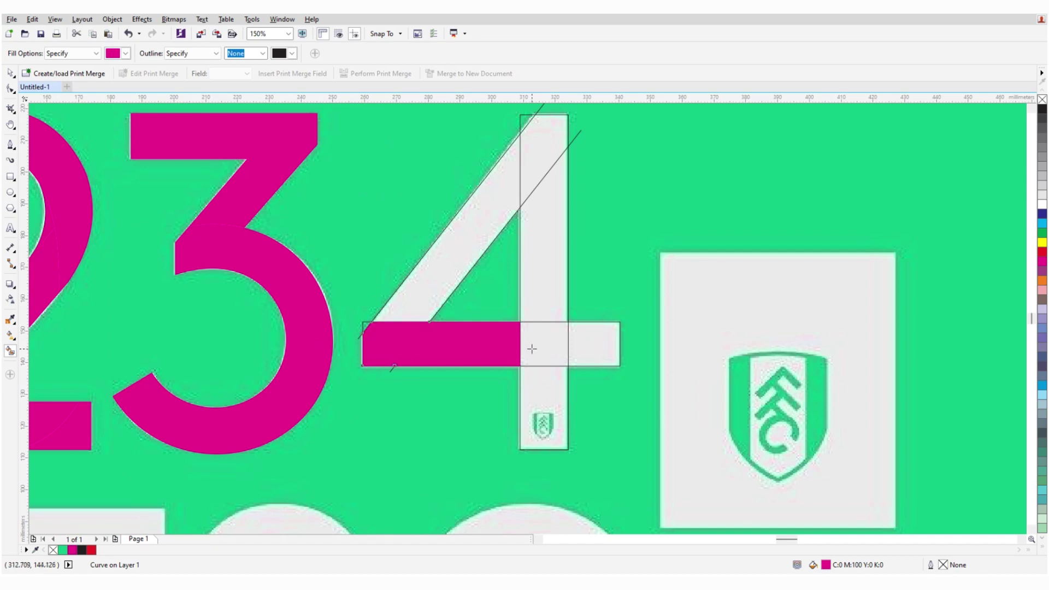
{"action": "left_click", "coordinate": [532, 349]}
{"action": "left_click", "coordinate": [543, 382]}
{"action": "left_click", "coordinate": [594, 350]}
{"action": "left_click", "coordinate": [538, 241]}
{"action": "left_click", "coordinate": [532, 166]}
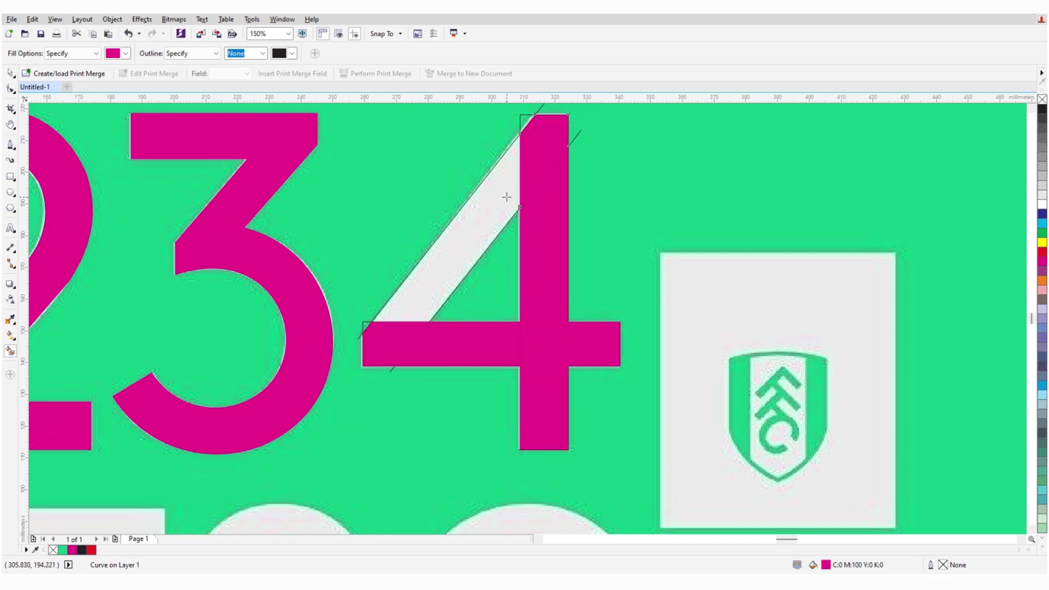
{"action": "left_click", "coordinate": [506, 197]}
Place a copy of the 3's bowl over the 5's bowl, with no fill and a hairline outline.
{"action": "scroll", "coordinate": [507, 197], "scroll_direction": "down", "scroll_amount": 2}
{"action": "key", "text": "space"}
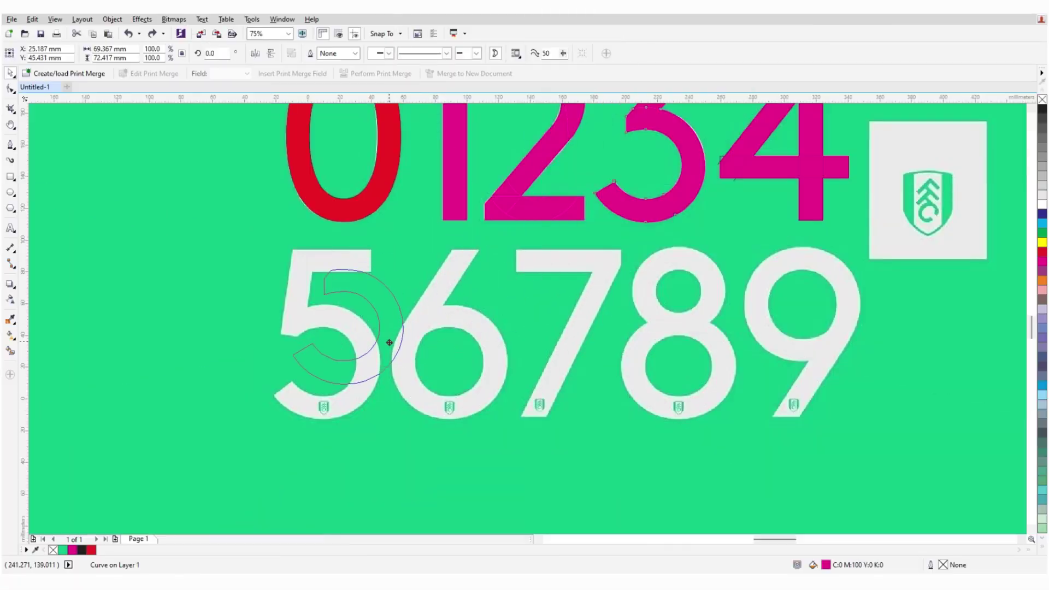
{"action": "left_click_drag", "start_coordinate": [390, 343], "coordinate": [371, 375]}
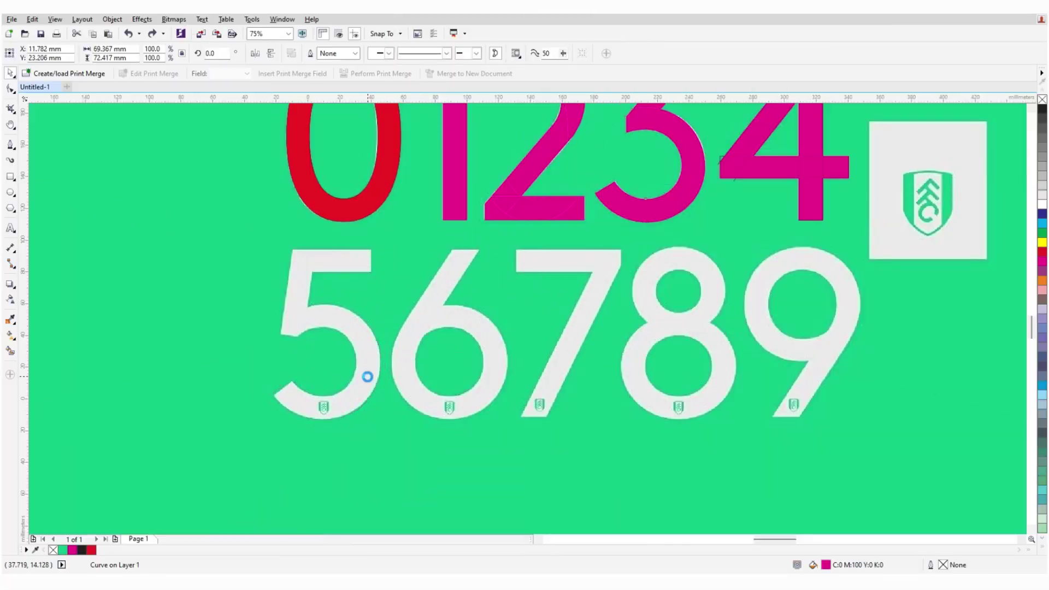
{"action": "scroll", "coordinate": [367, 377], "scroll_direction": "up", "scroll_amount": 3}
{"action": "left_click", "coordinate": [1043, 101]}
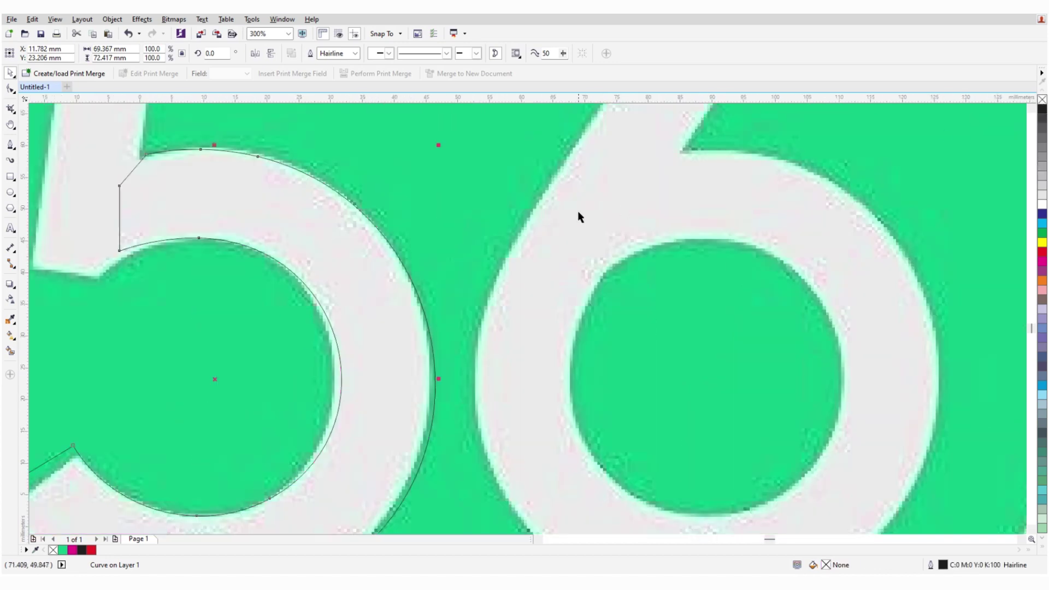
{"action": "left_click_drag", "start_coordinate": [372, 289], "coordinate": [365, 290]}
Draw a straight line across the 5's lower terminal.
{"action": "scroll", "coordinate": [365, 290], "scroll_direction": "down", "scroll_amount": 2}
{"action": "scroll", "coordinate": [270, 367], "scroll_direction": "up", "scroll_amount": 2}
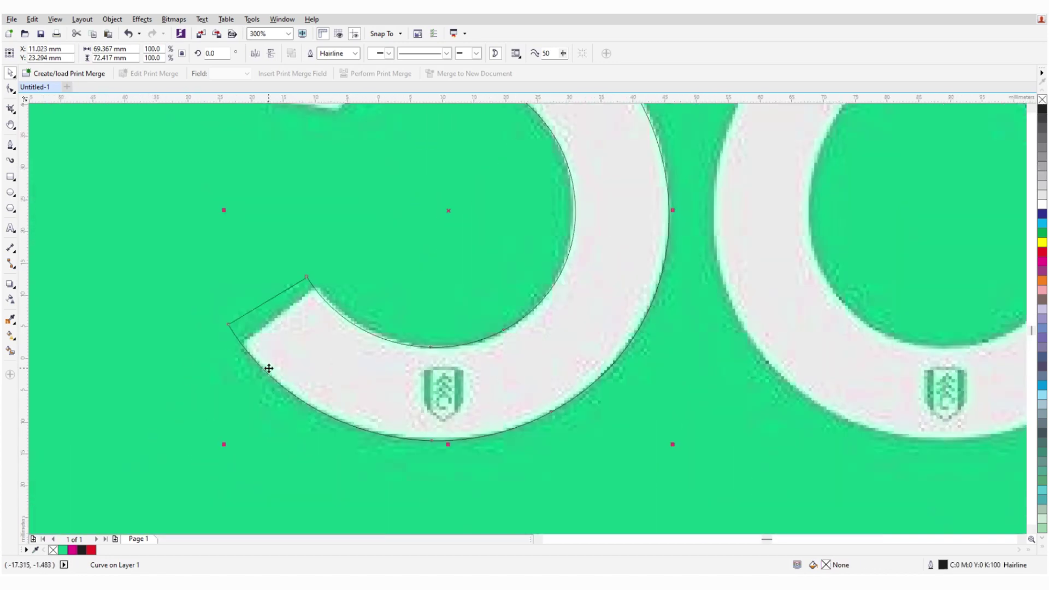
{"action": "left_click", "coordinate": [194, 377]}
Trace the bottom edge of the 5's stem into the bowl's inner edge and bend the connecting segment to the curve.
{"action": "scroll", "coordinate": [195, 377], "scroll_direction": "up", "scroll_amount": 2}
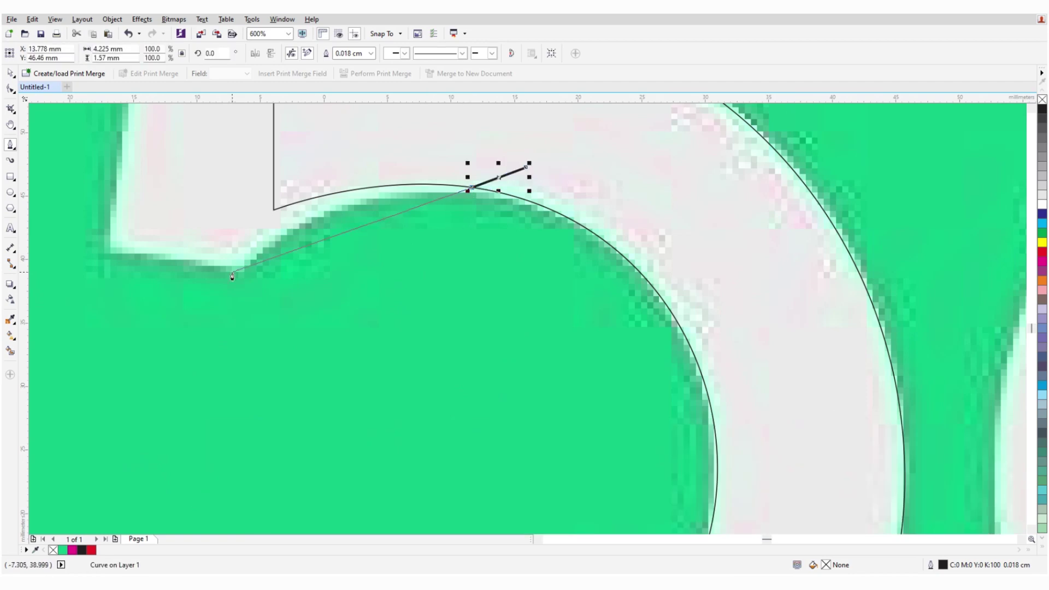
{"action": "double_click", "coordinate": [82, 242]}
{"action": "key", "text": "F10"}
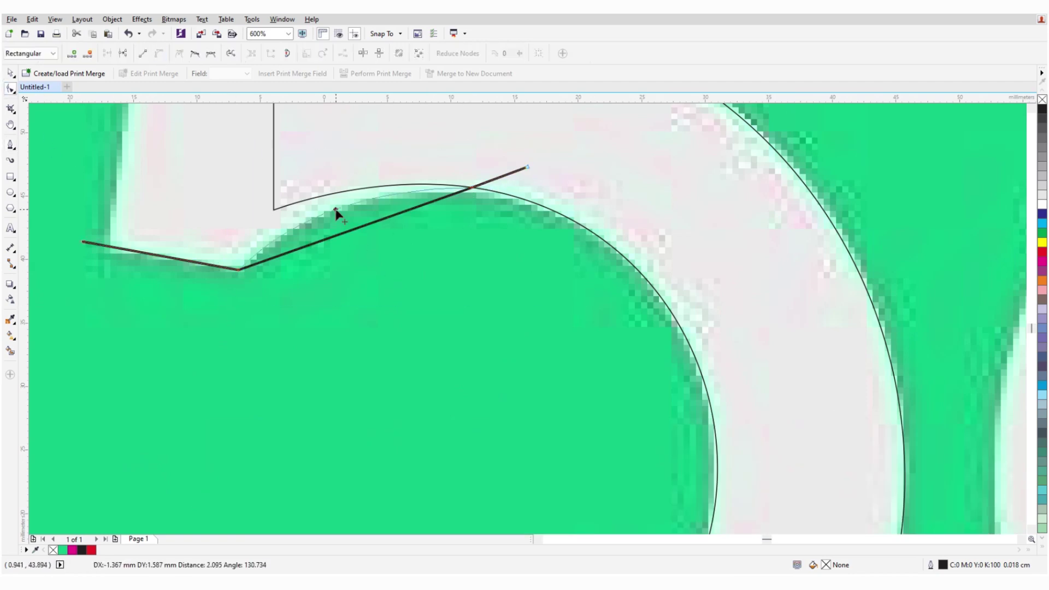
{"action": "left_click_drag", "start_coordinate": [336, 213], "coordinate": [344, 213]}
Draw a line from the 5's stem to the top of the bowl and bend it to the bowl's outer edge.
{"action": "scroll", "coordinate": [350, 218], "scroll_direction": "up", "scroll_amount": 3}
{"action": "key", "text": "F5"}
{"action": "left_click", "coordinate": [281, 197]}
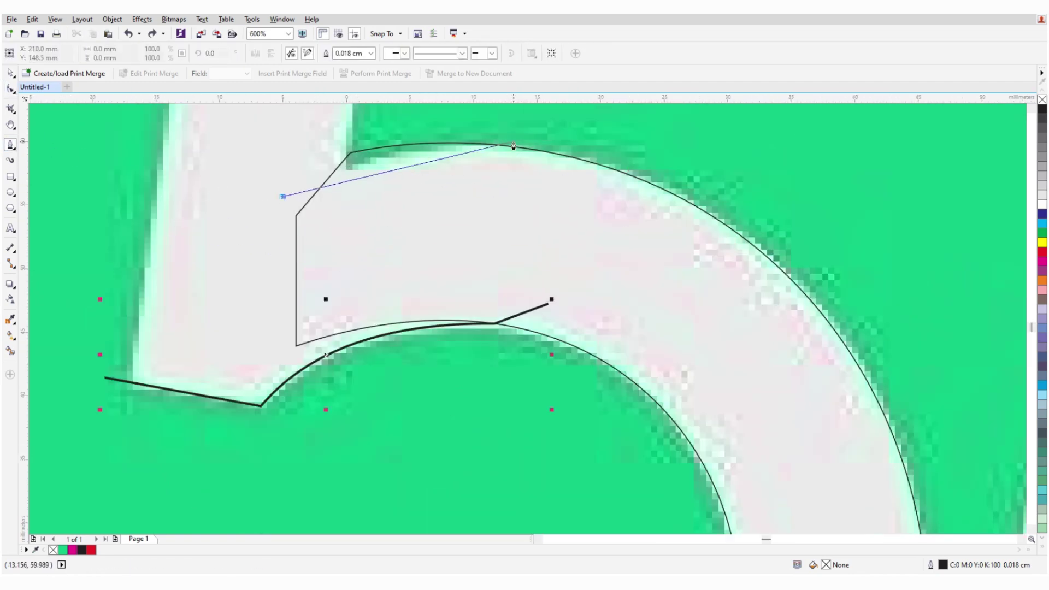
{"action": "left_click", "coordinate": [480, 144]}
{"action": "key", "text": "F10"}
{"action": "left_click_drag", "start_coordinate": [384, 160], "coordinate": [354, 158]}
{"action": "scroll", "coordinate": [492, 143], "scroll_direction": "up", "scroll_amount": 2}
{"action": "scroll", "coordinate": [354, 157], "scroll_direction": "down", "scroll_amount": 2}
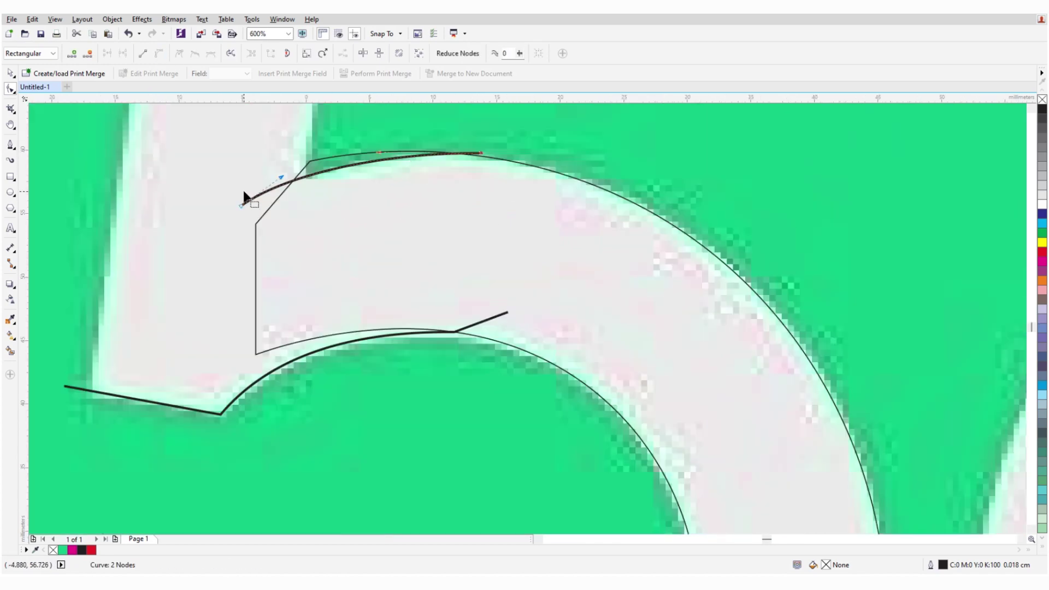
Draw a straight line along the outer edge of the 5's stem and place a copy on the inner edge.
{"action": "scroll", "coordinate": [246, 199], "scroll_direction": "up", "scroll_amount": 2}
{"action": "scroll", "coordinate": [578, 172], "scroll_direction": "down", "scroll_amount": 3}
{"action": "key", "text": "F5"}
{"action": "left_click", "coordinate": [265, 392]}
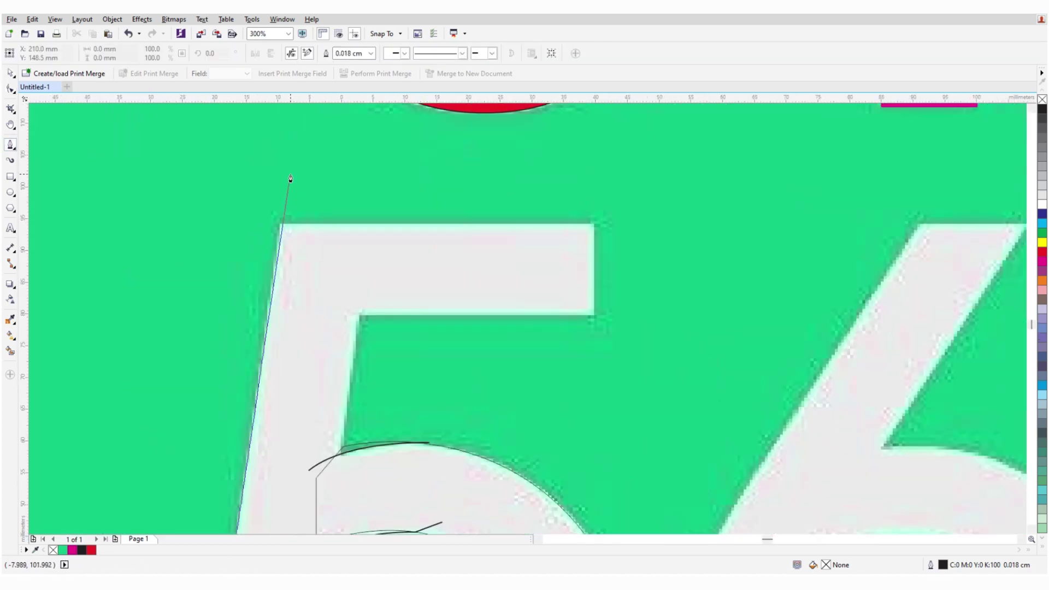
{"action": "left_click", "coordinate": [290, 174]}
{"action": "scroll", "coordinate": [355, 351], "scroll_direction": "up", "scroll_amount": 3}
{"action": "scroll", "coordinate": [313, 239], "scroll_direction": "down", "scroll_amount": 3}
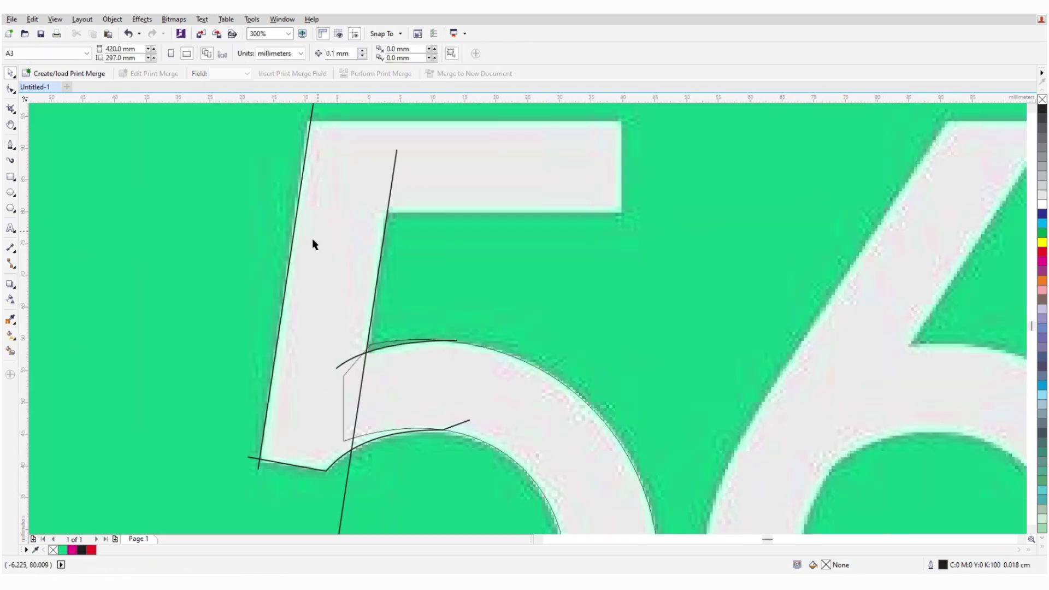
Draw a rectangle about 13.8 mm high over the 5's top bar.
{"action": "scroll", "coordinate": [314, 239], "scroll_direction": "up", "scroll_amount": 1}
{"action": "key", "text": "F6"}
{"action": "left_click_drag", "start_coordinate": [239, 202], "coordinate": [565, 291]}
Fill the 5's bowl, stem and top bar with magenta and no outline using Smart Fill.
{"action": "scroll", "coordinate": [570, 296], "scroll_direction": "down", "scroll_amount": 3}
{"action": "left_click", "coordinate": [10, 352]}
{"action": "left_click", "coordinate": [306, 328]}
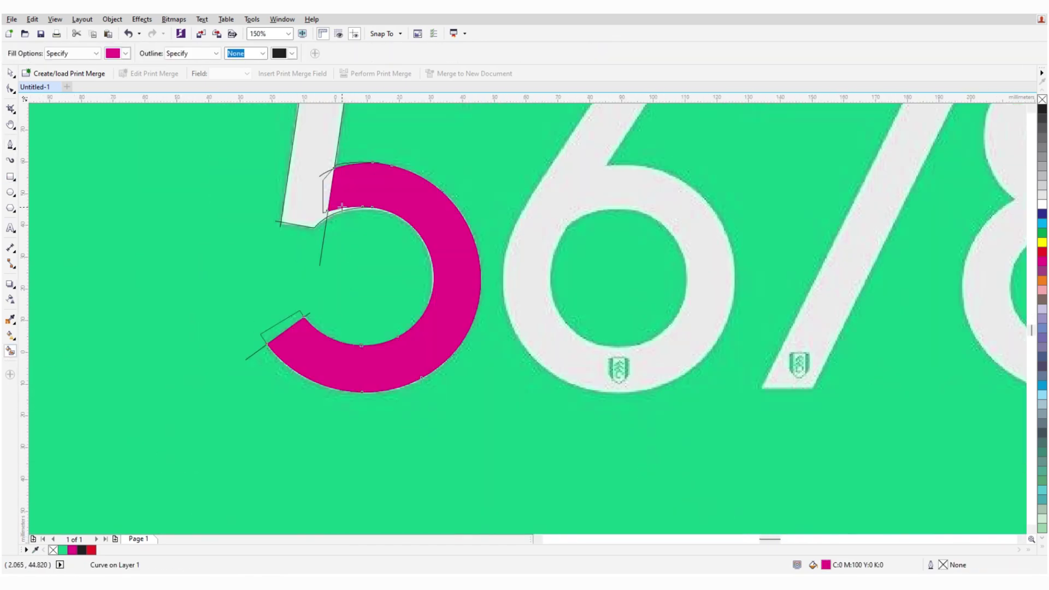
{"action": "scroll", "coordinate": [246, 315], "scroll_direction": "up", "scroll_amount": 3}
{"action": "scroll", "coordinate": [246, 316], "scroll_direction": "down", "scroll_amount": 1}
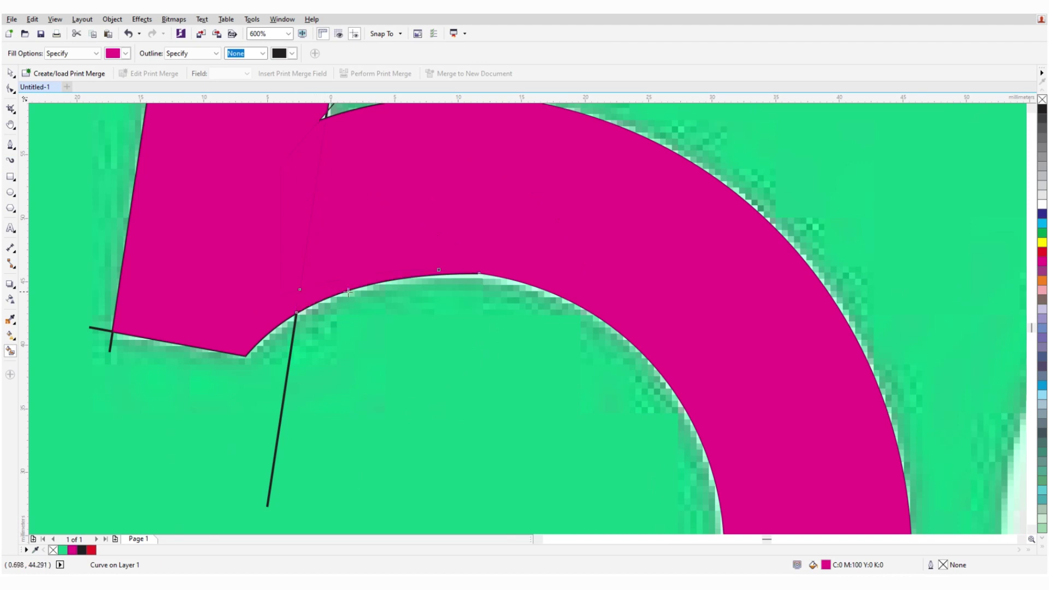
{"action": "scroll", "coordinate": [245, 315], "scroll_direction": "down", "scroll_amount": 3}
{"action": "left_click", "coordinate": [400, 182]}
Delete the leftover construction curves and lines around the 5's bowl, stem, top bar and lower end.
{"action": "key", "text": "space"}
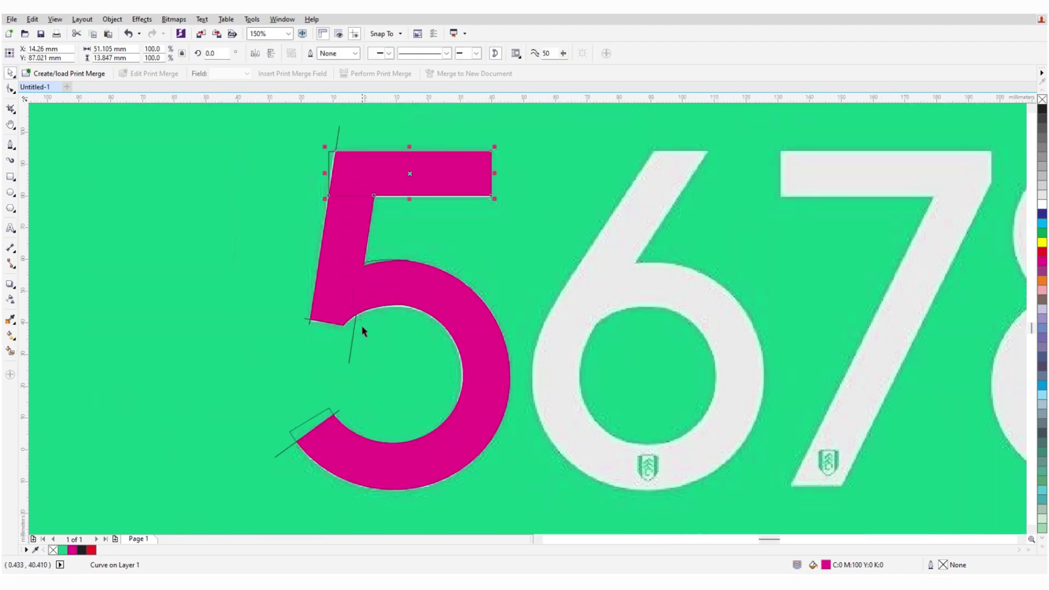
{"action": "left_click", "coordinate": [354, 335]}
{"action": "scroll", "coordinate": [370, 276], "scroll_direction": "up", "scroll_amount": 2}
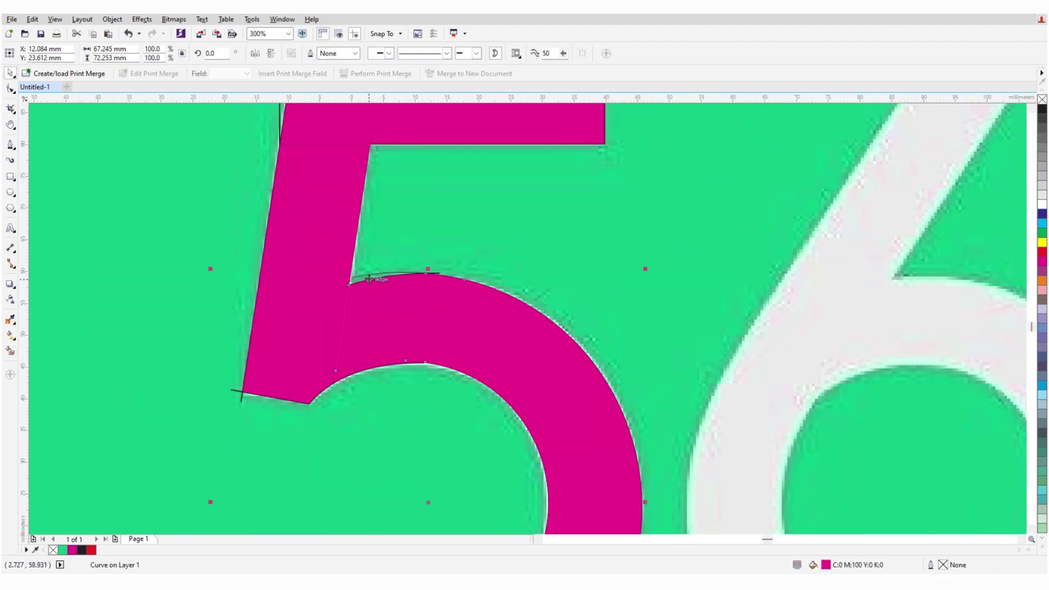
{"action": "key", "text": "Escape"}
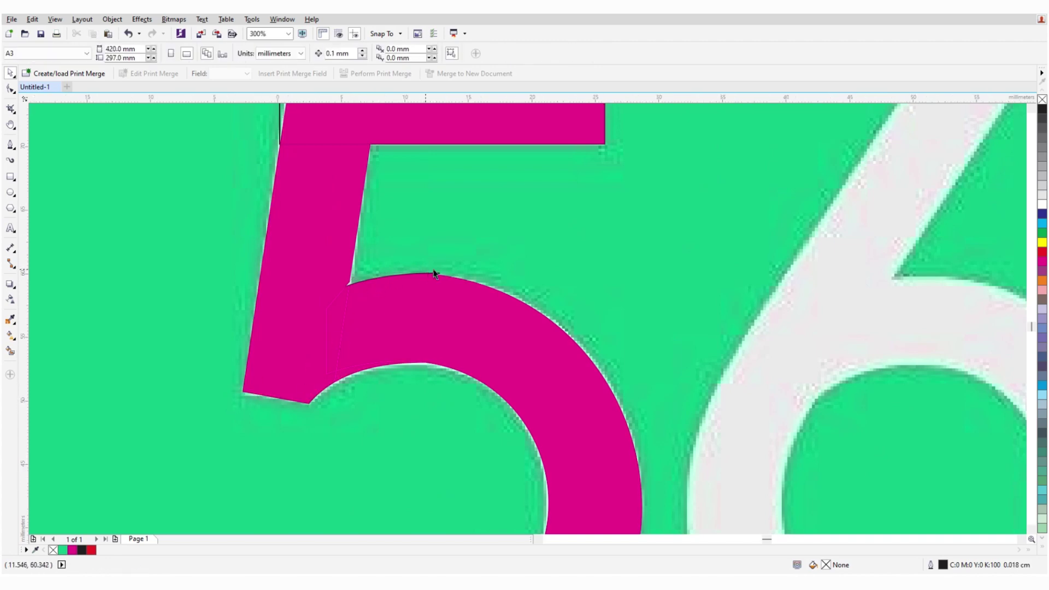
{"action": "scroll", "coordinate": [435, 273], "scroll_direction": "up", "scroll_amount": 2}
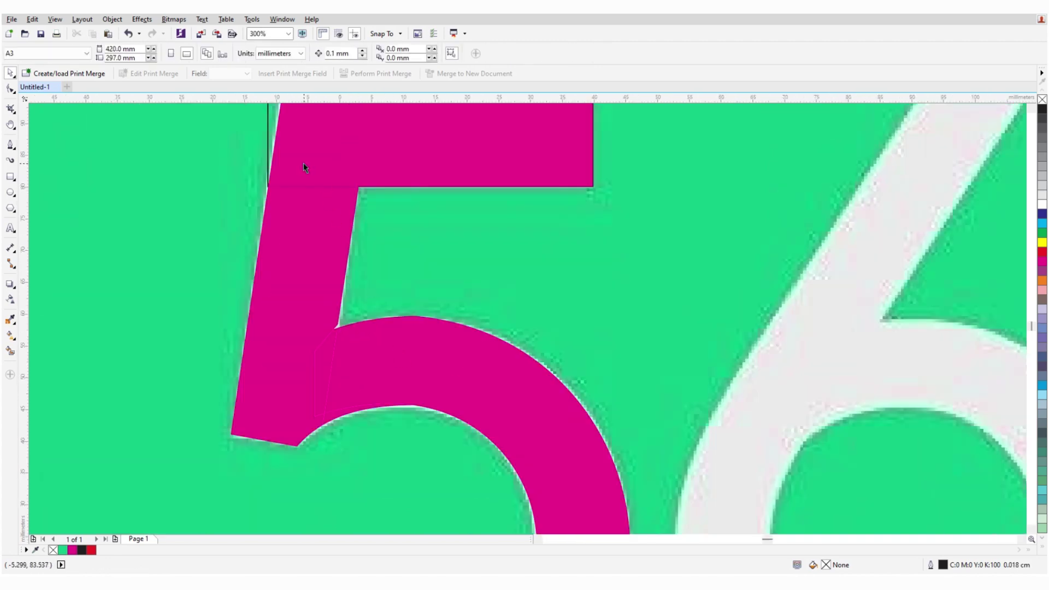
{"action": "scroll", "coordinate": [272, 155], "scroll_direction": "down", "scroll_amount": 2}
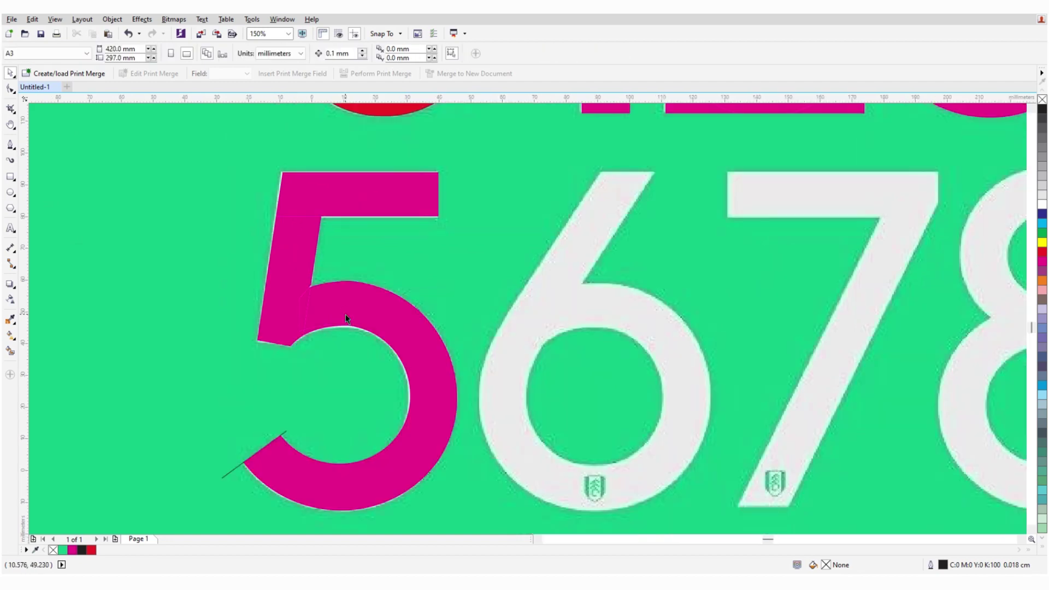
{"action": "scroll", "coordinate": [225, 440], "scroll_direction": "up", "scroll_amount": 2}
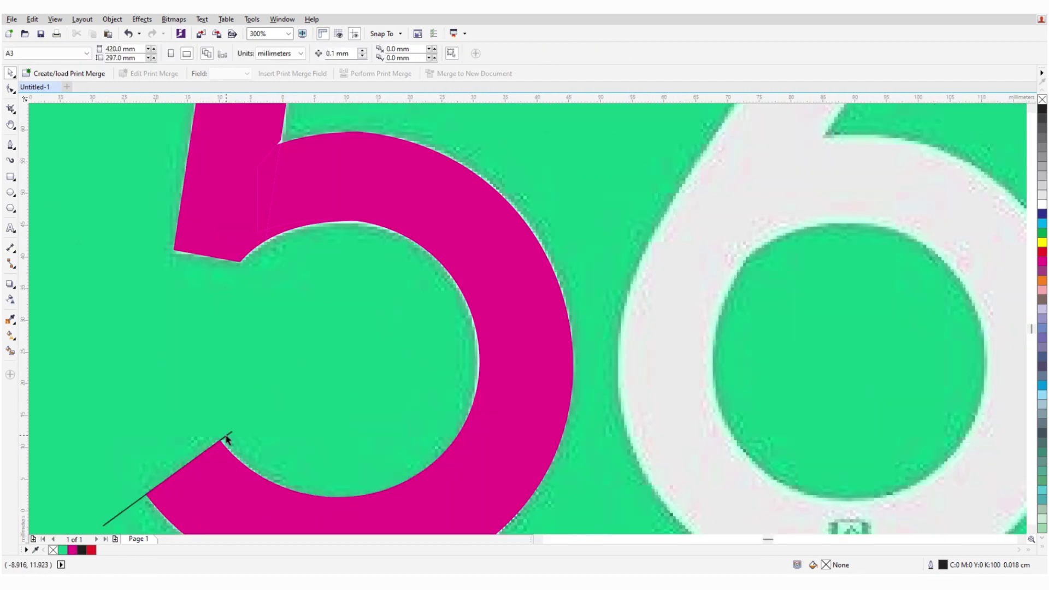
{"action": "scroll", "coordinate": [351, 124], "scroll_direction": "up", "scroll_amount": 2}
{"action": "scroll", "coordinate": [328, 290], "scroll_direction": "down", "scroll_amount": 4}
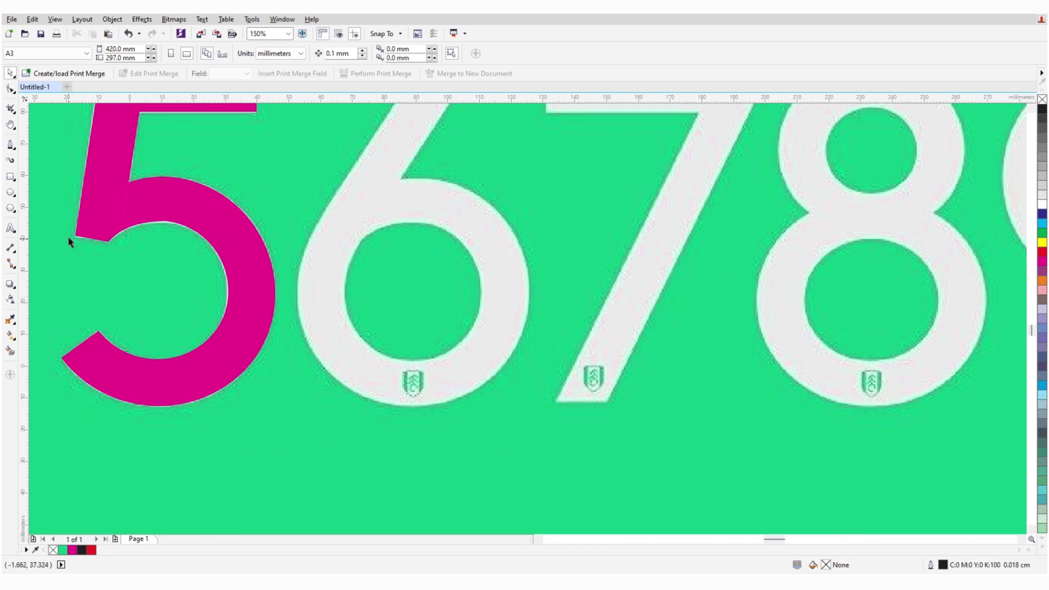
Draw an ellipse over the 6's bowl and stretch it to about 72.9 mm wide along the outer edge.
{"action": "left_click", "coordinate": [12, 204]}
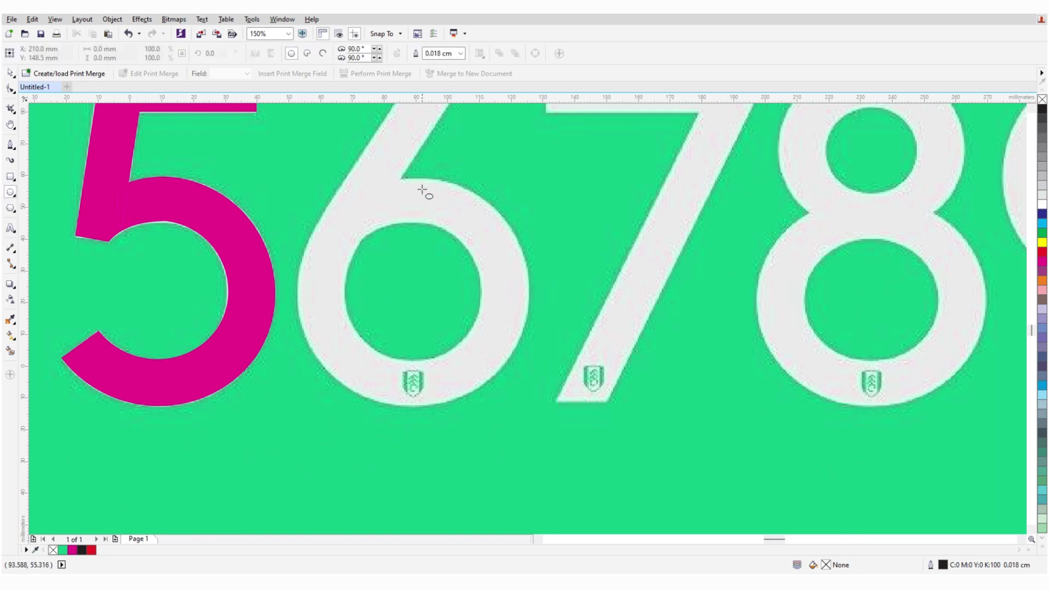
{"action": "mouse_move", "coordinate": [402, 179]}
{"action": "left_mouse_down"}
{"action": "mouse_move", "coordinate": [455, 414]}
{"action": "mouse_move", "coordinate": [435, 391]}
{"action": "left_mouse_up"}
{"action": "scroll", "coordinate": [423, 418], "scroll_direction": "up", "scroll_amount": 2}
{"action": "left_click_drag", "start_coordinate": [378, 246], "coordinate": [169, 164]}
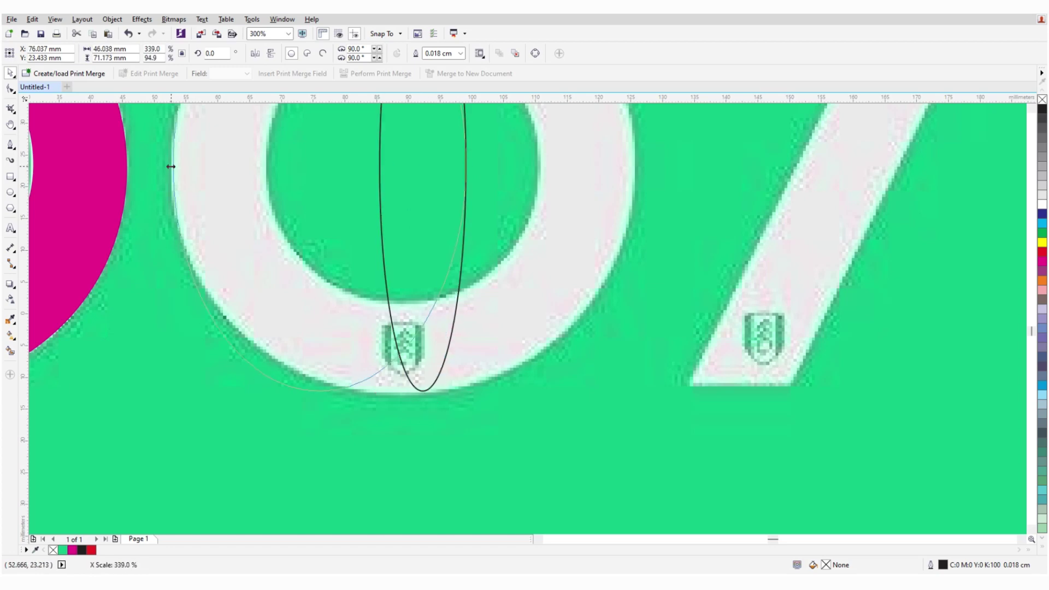
{"action": "left_click_drag", "start_coordinate": [464, 246], "coordinate": [635, 188]}
{"action": "scroll", "coordinate": [510, 383], "scroll_direction": "up", "scroll_amount": 2}
{"action": "scroll", "coordinate": [298, 332], "scroll_direction": "up", "scroll_amount": 2}
{"action": "left_click_drag", "start_coordinate": [299, 332], "coordinate": [298, 331]}
{"action": "scroll", "coordinate": [299, 332], "scroll_direction": "down", "scroll_amount": 2}
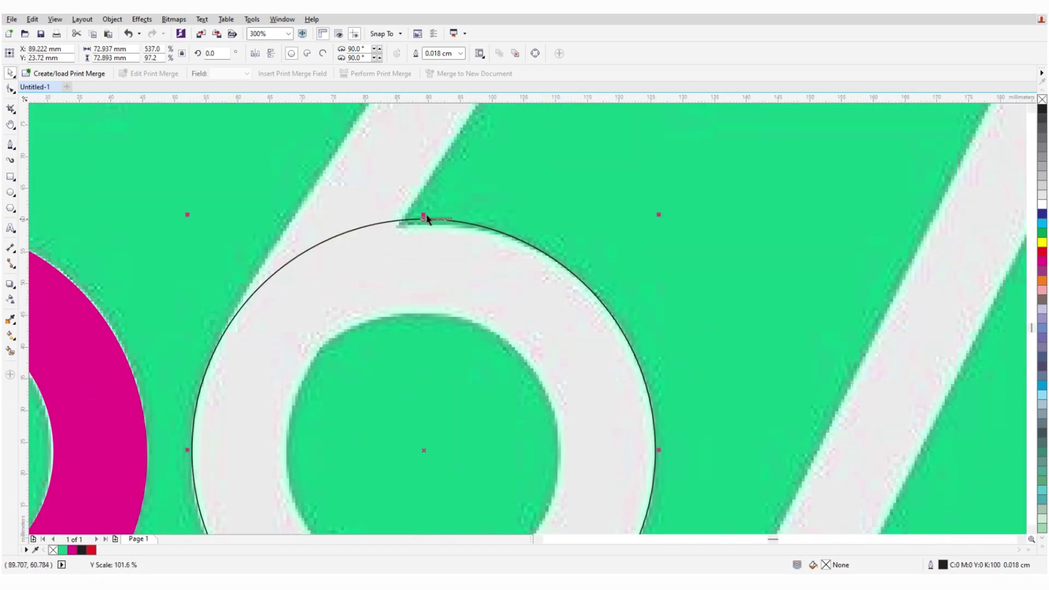
Fit the 6's outer ellipse to about 72.7 mm high and place a smaller ellipse along the counter's edge.
{"action": "scroll", "coordinate": [421, 218], "scroll_direction": "up", "scroll_amount": 2}
{"action": "scroll", "coordinate": [422, 218], "scroll_direction": "down", "scroll_amount": 2}
{"action": "left_click_drag", "start_coordinate": [317, 273], "coordinate": [632, 298]}
{"action": "scroll", "coordinate": [489, 104], "scroll_direction": "up", "scroll_amount": 2}
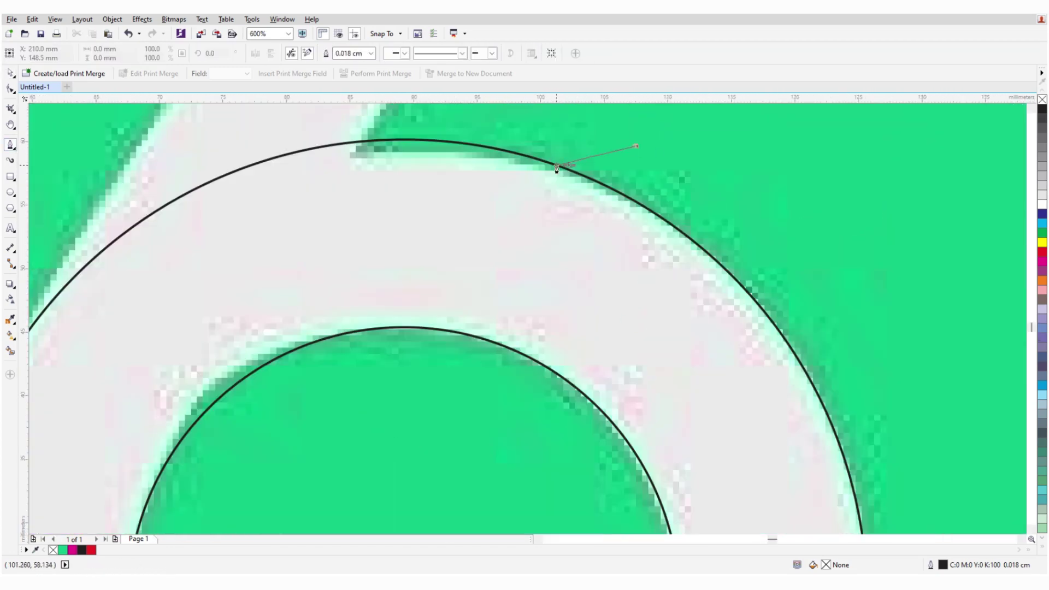
Trace a curve along the top edge of the 6's bowl, from inside the stem to the outer ellipse.
{"action": "left_click", "coordinate": [269, 169]}
{"action": "left_click_drag", "start_coordinate": [556, 164], "coordinate": [637, 146]}
{"action": "key", "text": "F10"}
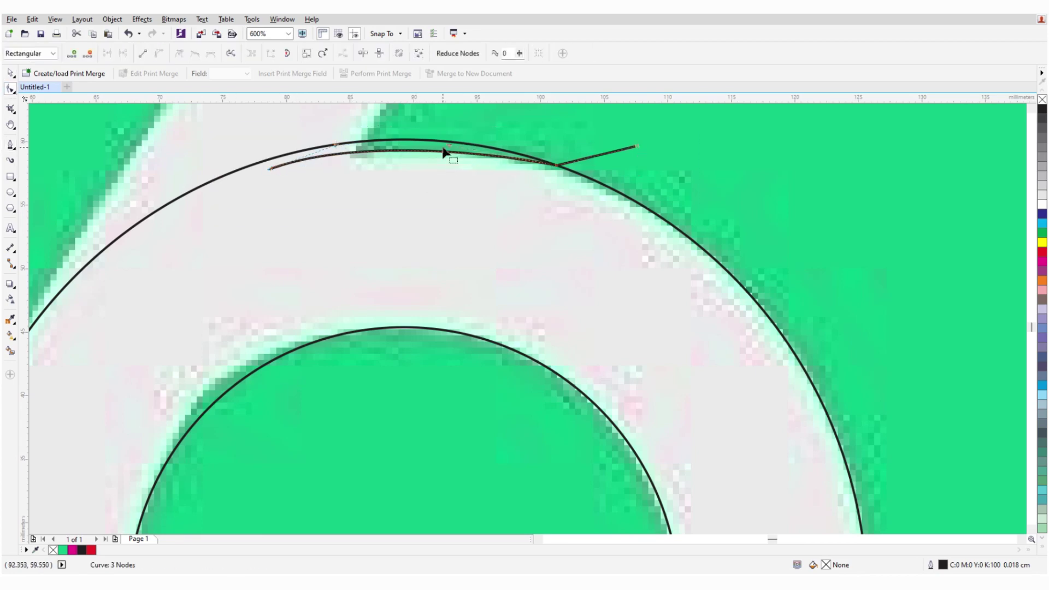
{"action": "scroll", "coordinate": [444, 153], "scroll_direction": "down", "scroll_amount": 2}
{"action": "scroll", "coordinate": [324, 294], "scroll_direction": "up", "scroll_amount": 2}
Trace the upper-left edge of the 6's counter with a pen curve and reshape it to follow the reference.
{"action": "left_click", "coordinate": [10, 144]}
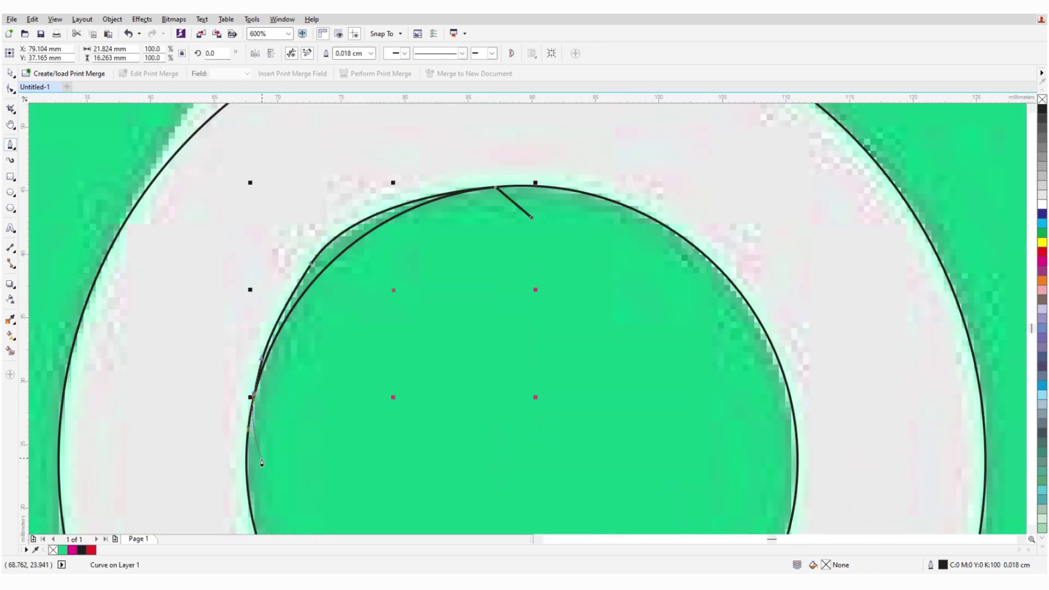
{"action": "key", "text": "F10"}
{"action": "scroll", "coordinate": [260, 445], "scroll_direction": "up", "scroll_amount": 2}
{"action": "scroll", "coordinate": [308, 368], "scroll_direction": "down", "scroll_amount": 2}
{"action": "left_click", "coordinate": [436, 198]}
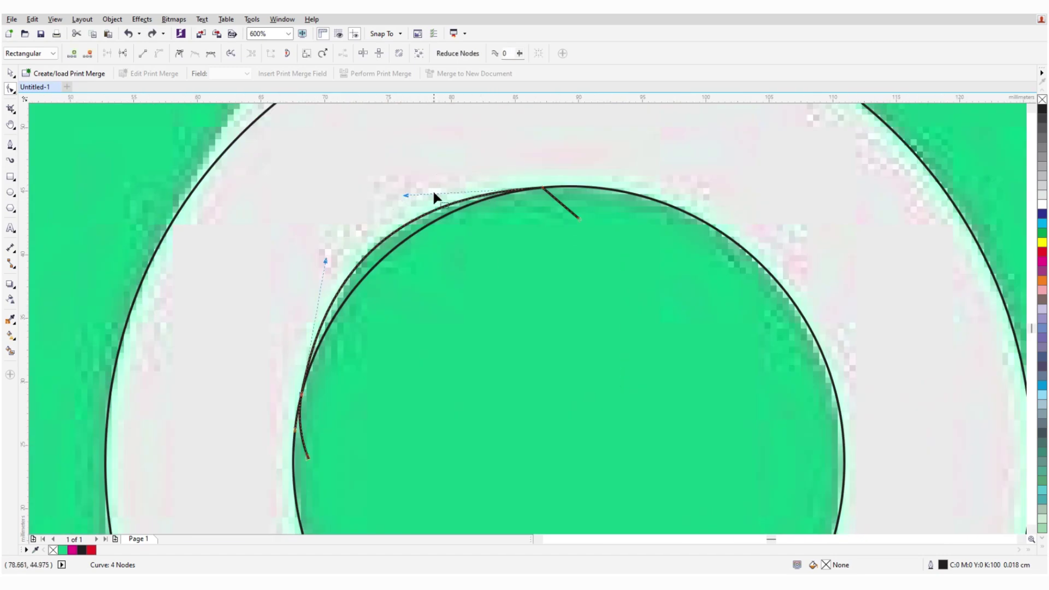
{"action": "scroll", "coordinate": [402, 195], "scroll_direction": "up", "scroll_amount": 2}
{"action": "left_click_drag", "start_coordinate": [405, 196], "coordinate": [337, 466]}
{"action": "scroll", "coordinate": [394, 234], "scroll_direction": "down", "scroll_amount": 2}
{"action": "scroll", "coordinate": [337, 466], "scroll_direction": "up", "scroll_amount": 2}
Trace both edges of the 6's diagonal stem and draw a horizontal line across its top end.
{"action": "scroll", "coordinate": [337, 466], "scroll_direction": "down", "scroll_amount": 3}
{"action": "scroll", "coordinate": [348, 337], "scroll_direction": "up", "scroll_amount": 2}
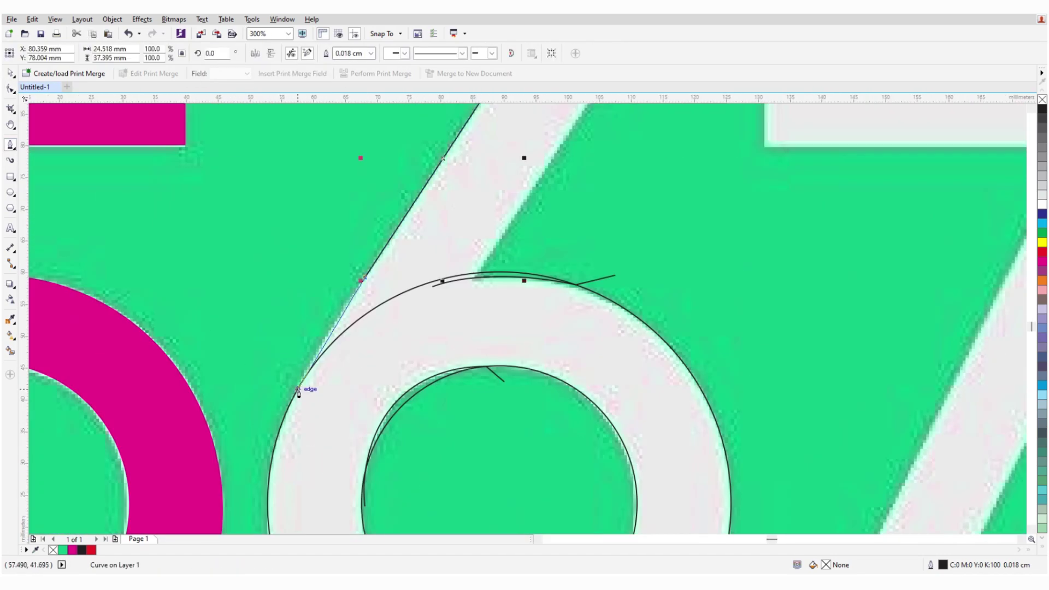
{"action": "scroll", "coordinate": [348, 336], "scroll_direction": "down", "scroll_amount": 3}
{"action": "scroll", "coordinate": [432, 246], "scroll_direction": "up", "scroll_amount": 2}
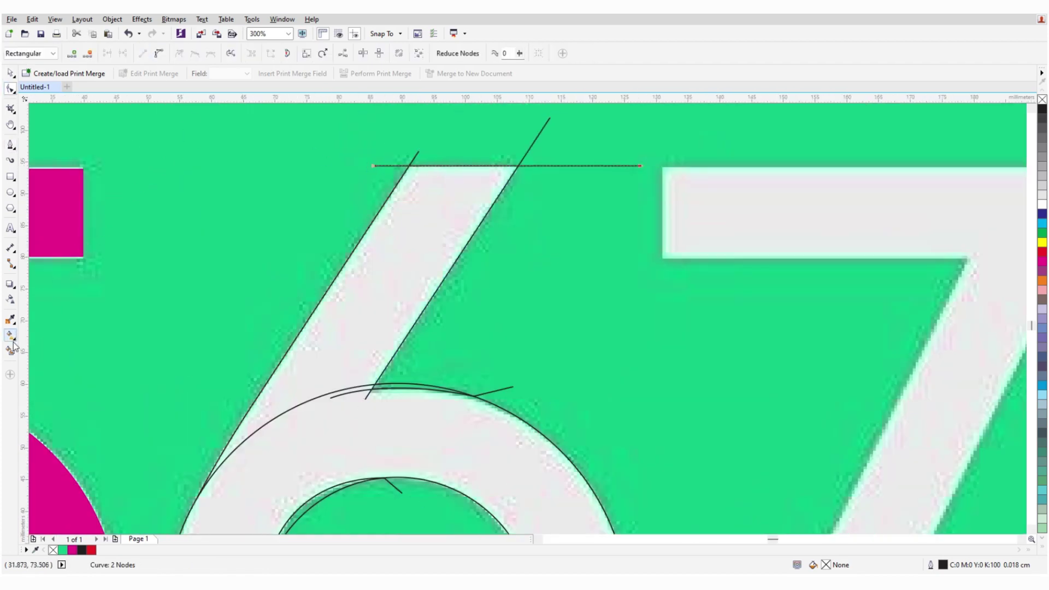
Fill the 6's stem and bowl with magenta and no outline using Smart Fill.
{"action": "left_click", "coordinate": [10, 351]}
{"action": "left_click", "coordinate": [405, 239]}
{"action": "left_click", "coordinate": [298, 438]}
{"action": "scroll", "coordinate": [447, 432], "scroll_direction": "down", "scroll_amount": 2}
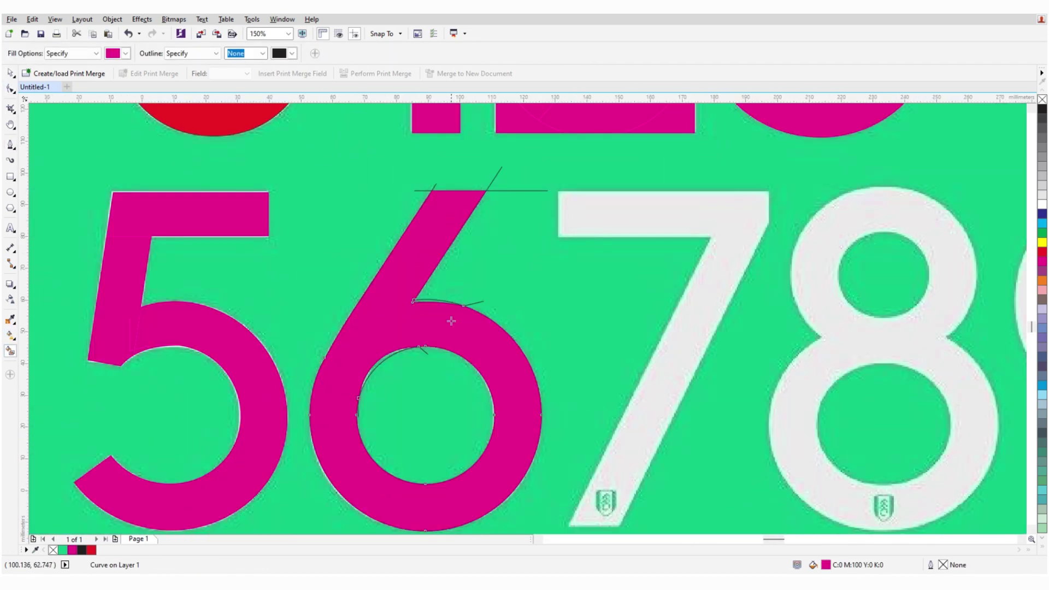
{"action": "scroll", "coordinate": [385, 399], "scroll_direction": "up", "scroll_amount": 2}
Delete the leftover construction curves and lines around the 6.
{"action": "key", "text": "space"}
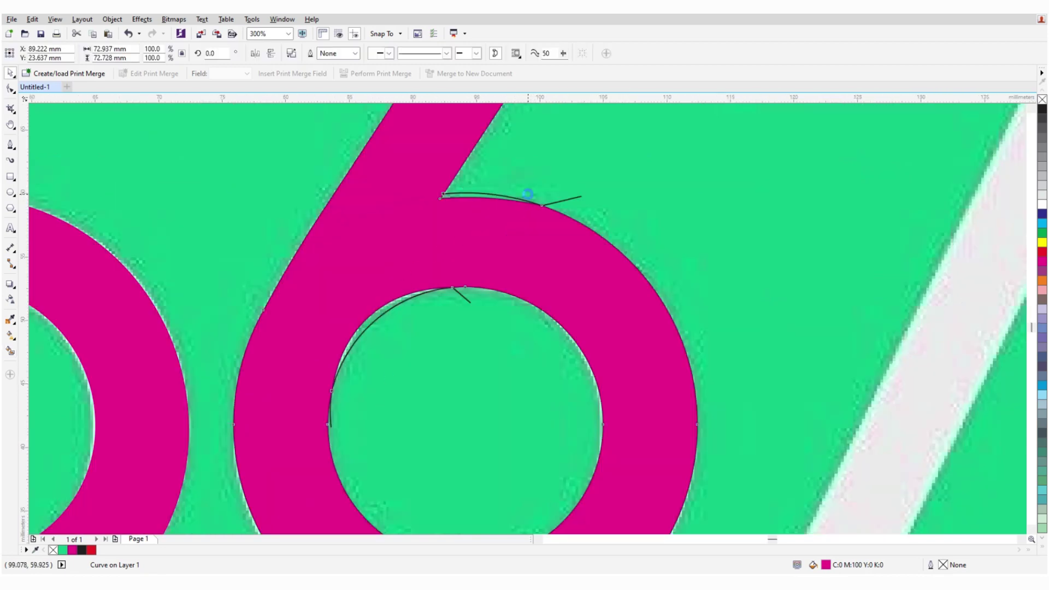
{"action": "scroll", "coordinate": [527, 194], "scroll_direction": "up", "scroll_amount": 2}
{"action": "key", "text": "Escape"}
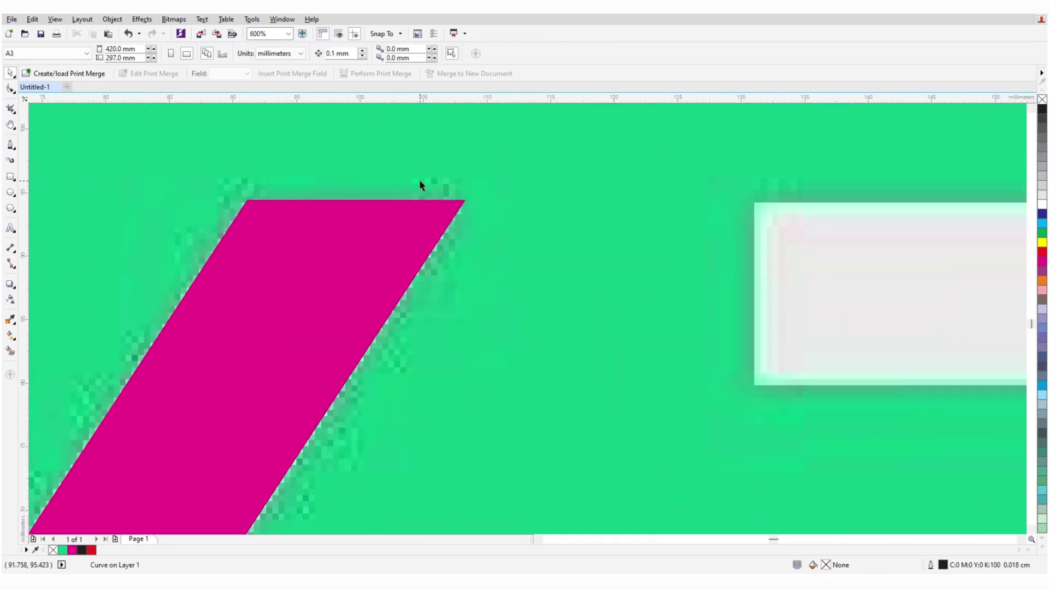
{"action": "scroll", "coordinate": [419, 184], "scroll_direction": "down", "scroll_amount": 5}
{"action": "scroll", "coordinate": [328, 328], "scroll_direction": "up", "scroll_amount": 2}
Draw straight lines along both edges of the 7's diagonal stem and along its bottom edge.
{"action": "left_click", "coordinate": [10, 144]}
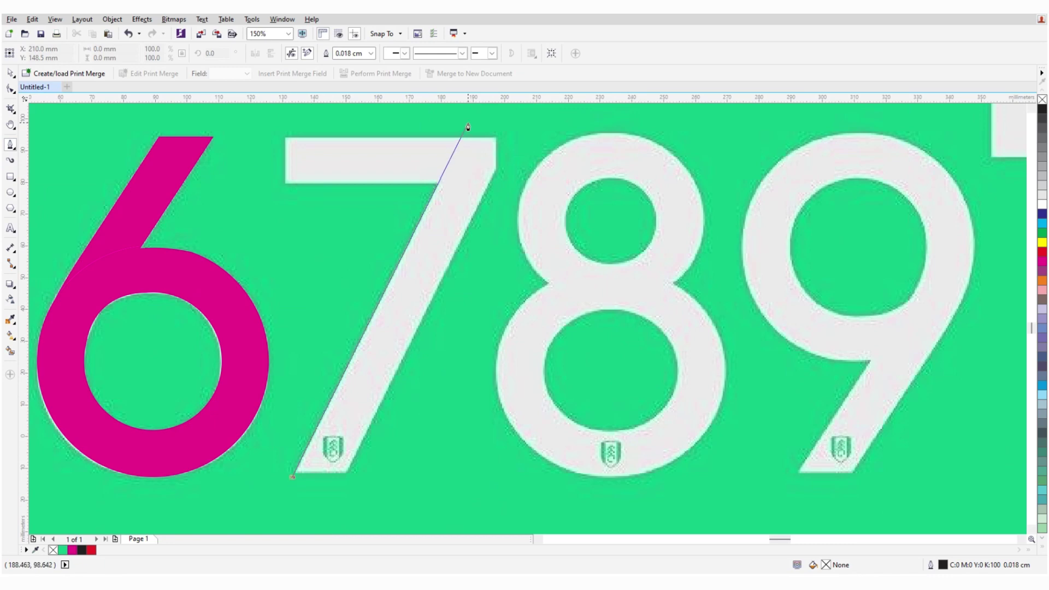
{"action": "scroll", "coordinate": [468, 127], "scroll_direction": "up", "scroll_amount": 2}
{"action": "scroll", "coordinate": [351, 492], "scroll_direction": "up", "scroll_amount": 2}
{"action": "left_click_drag", "start_coordinate": [321, 370], "coordinate": [593, 370]}
{"action": "scroll", "coordinate": [540, 224], "scroll_direction": "down", "scroll_amount": 4}
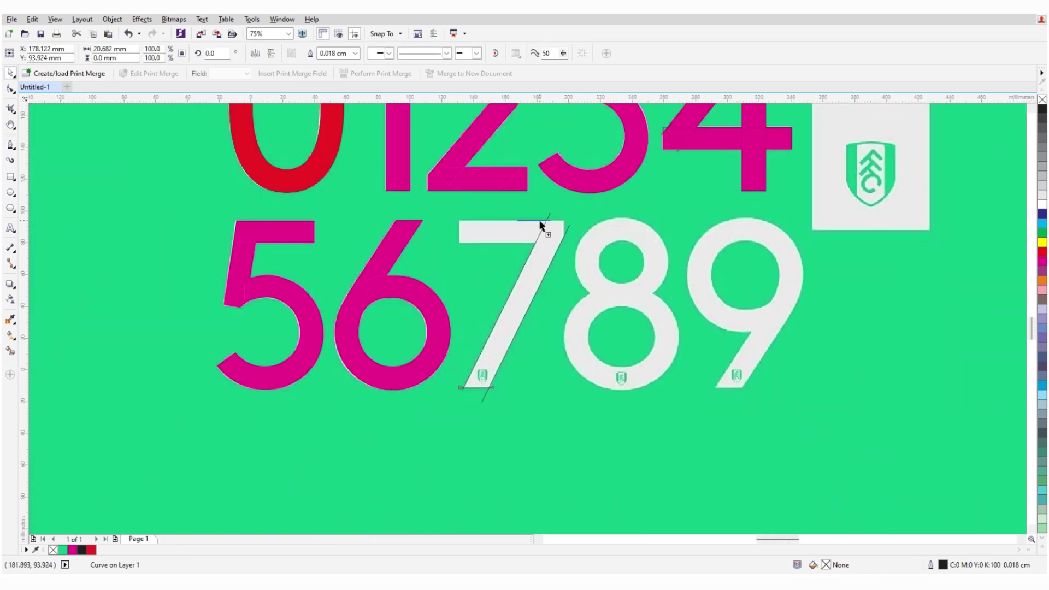
Outline the 7's top bar with two horizontal lines about 79 mm long and two vertical lines about 23.5 mm high.
{"action": "scroll", "coordinate": [540, 224], "scroll_direction": "up", "scroll_amount": 3}
{"action": "left_click_drag", "start_coordinate": [632, 220], "coordinate": [281, 221]}
{"action": "left_click_drag", "start_coordinate": [639, 221], "coordinate": [736, 219]}
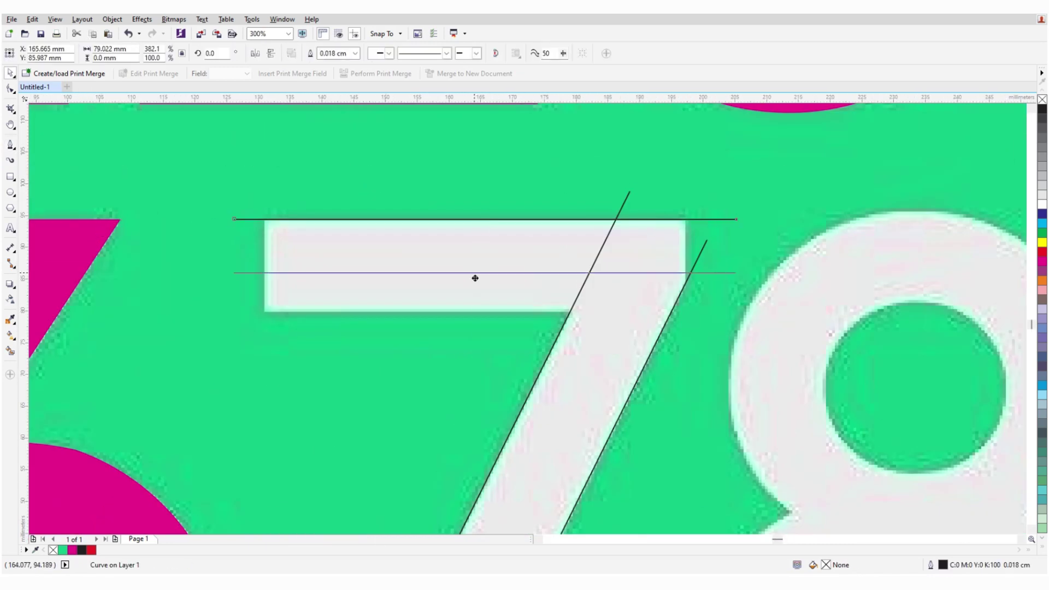
{"action": "left_click_drag", "start_coordinate": [295, 181], "coordinate": [295, 340]}
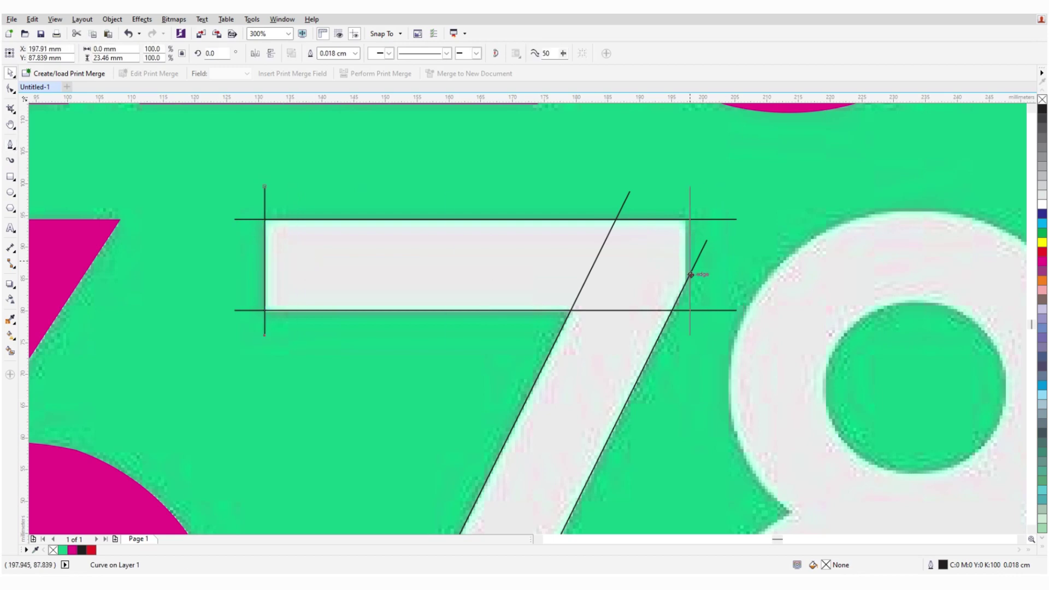
{"action": "scroll", "coordinate": [691, 274], "scroll_direction": "up", "scroll_amount": 3}
{"action": "scroll", "coordinate": [656, 273], "scroll_direction": "down", "scroll_amount": 3}
Fill the 7's top bar and diagonal stem with magenta using Smart Fill.
{"action": "left_click", "coordinate": [10, 335]}
{"action": "left_click", "coordinate": [343, 281]}
{"action": "scroll", "coordinate": [612, 348], "scroll_direction": "down", "scroll_amount": 2}
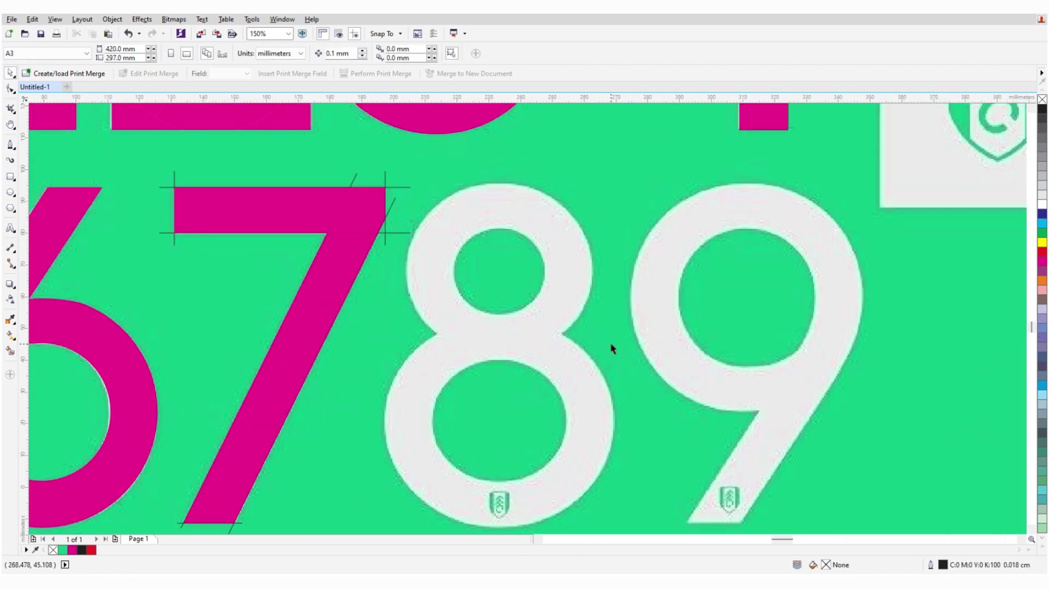
Place a copy of the filled 6, turned upside down, over the reference 9.
{"action": "scroll", "coordinate": [611, 348], "scroll_direction": "down", "scroll_amount": 2}
{"action": "left_click", "coordinate": [263, 428]}
{"action": "left_click_drag", "start_coordinate": [263, 428], "coordinate": [551, 333]}
{"action": "scroll", "coordinate": [525, 334], "scroll_direction": "up", "scroll_amount": 2}
{"action": "scroll", "coordinate": [652, 255], "scroll_direction": "down", "scroll_amount": 1}
{"action": "scroll", "coordinate": [89, 262], "scroll_direction": "up", "scroll_amount": 1}
Draw an ellipse over the 8's lower bowl and stretch it to about 72 mm wide along the outer edge.
{"action": "key", "text": "F7"}
{"action": "left_click_drag", "start_coordinate": [370, 281], "coordinate": [577, 480]}
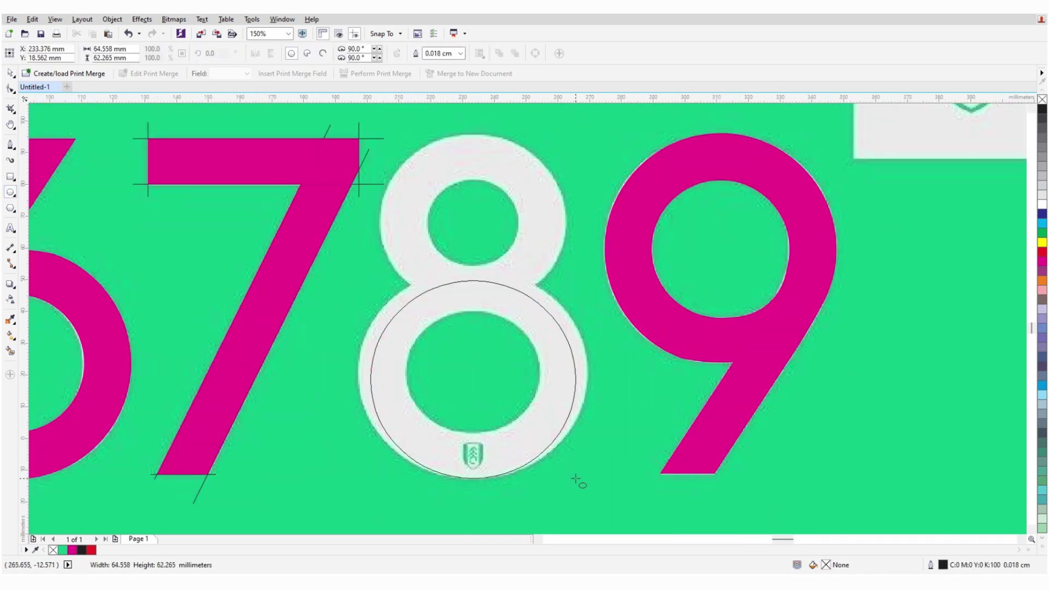
{"action": "scroll", "coordinate": [579, 481], "scroll_direction": "up", "scroll_amount": 2}
{"action": "key", "text": "space"}
{"action": "left_click_drag", "start_coordinate": [668, 440], "coordinate": [689, 441]}
{"action": "left_click_drag", "start_coordinate": [459, 241], "coordinate": [469, 222]}
{"action": "scroll", "coordinate": [483, 182], "scroll_direction": "up", "scroll_amount": 2}
{"action": "scroll", "coordinate": [710, 211], "scroll_direction": "down", "scroll_amount": 2}
Place a smaller copy of the ellipse inside the 8's lower bowl and fit it to the counter's edge.
{"action": "left_click_drag", "start_coordinate": [710, 211], "coordinate": [628, 284]}
{"action": "scroll", "coordinate": [502, 506], "scroll_direction": "up", "scroll_amount": 2}
{"action": "left_click_drag", "start_coordinate": [506, 511], "coordinate": [507, 508]}
{"action": "scroll", "coordinate": [507, 508], "scroll_direction": "down", "scroll_amount": 2}
{"action": "scroll", "coordinate": [683, 156], "scroll_direction": "down", "scroll_amount": 1}
Copy an ellipse to the 8's upper bowl and fit it to about 58 mm wide and 55.6 mm high.
{"action": "key", "text": "ctrl+d"}
{"action": "left_click_drag", "start_coordinate": [436, 358], "coordinate": [436, 206]}
{"action": "scroll", "coordinate": [499, 306], "scroll_direction": "up", "scroll_amount": 2}
{"action": "left_click_drag", "start_coordinate": [499, 301], "coordinate": [499, 411]}
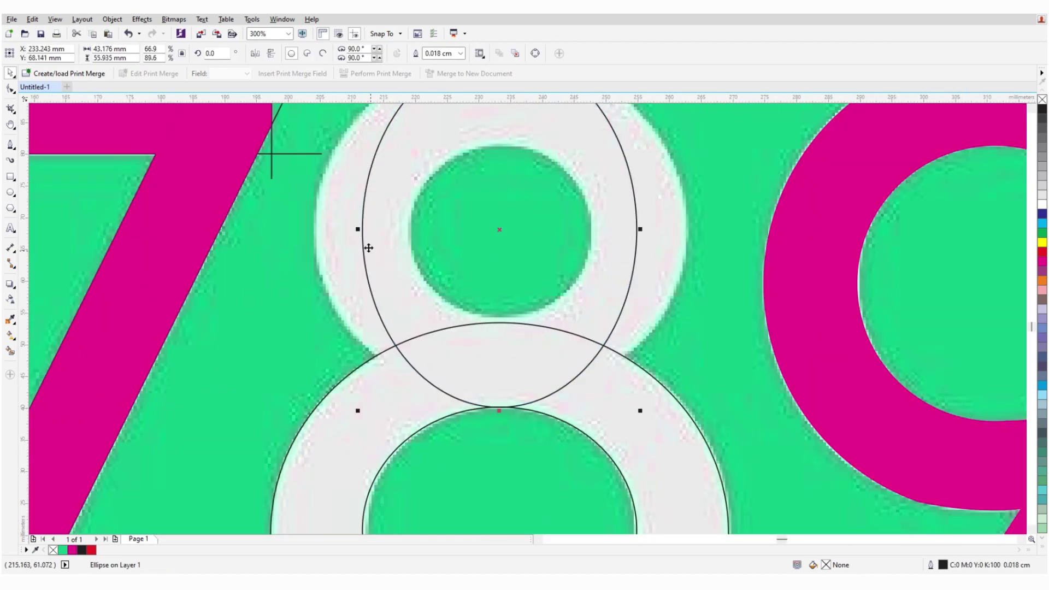
{"action": "left_click_drag", "start_coordinate": [358, 229], "coordinate": [312, 227]}
{"action": "scroll", "coordinate": [383, 128], "scroll_direction": "up", "scroll_amount": 3}
{"action": "scroll", "coordinate": [652, 171], "scroll_direction": "down", "scroll_amount": 3}
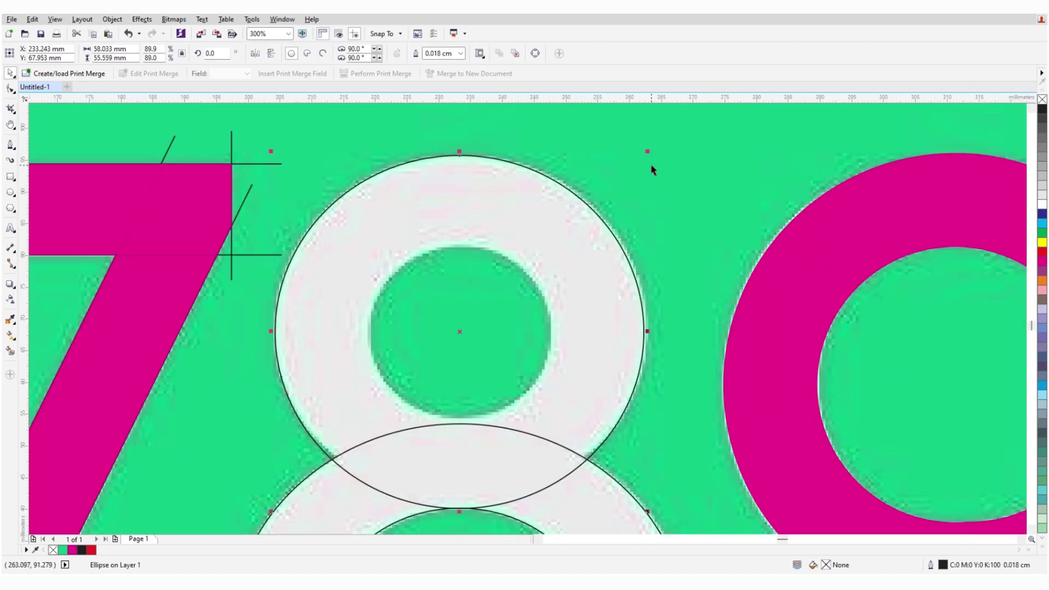
Combine the 8's bowls and counters into one curve and fill it red.
{"action": "scroll", "coordinate": [530, 227], "scroll_direction": "down", "scroll_amount": 2}
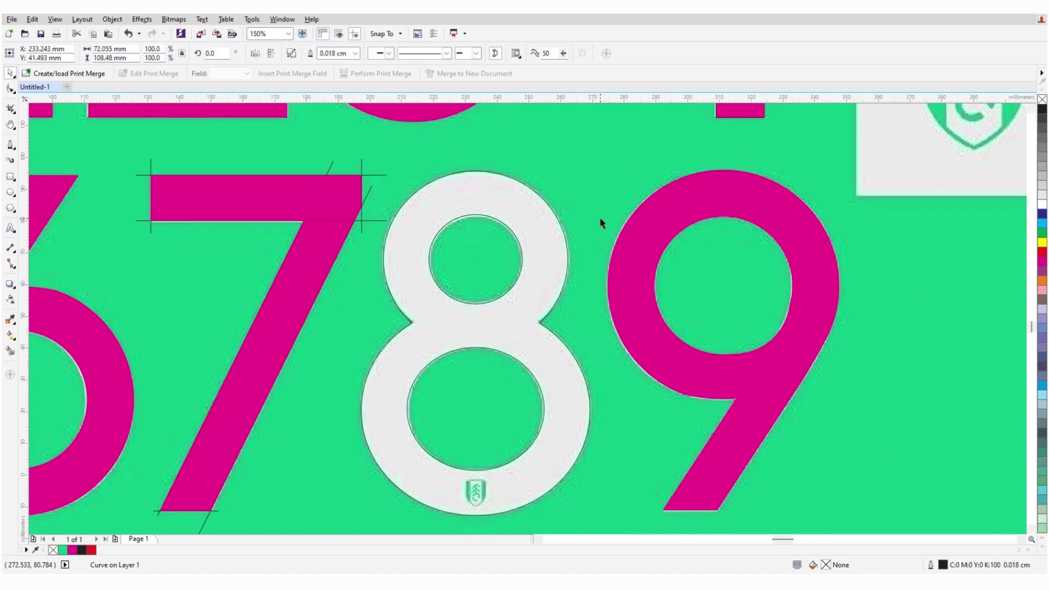
{"action": "left_click", "coordinate": [628, 188]}
{"action": "scroll", "coordinate": [628, 203], "scroll_direction": "down", "scroll_amount": 1}
Delete the leftover construction lines around the 7.
{"action": "left_click", "coordinate": [533, 167]}
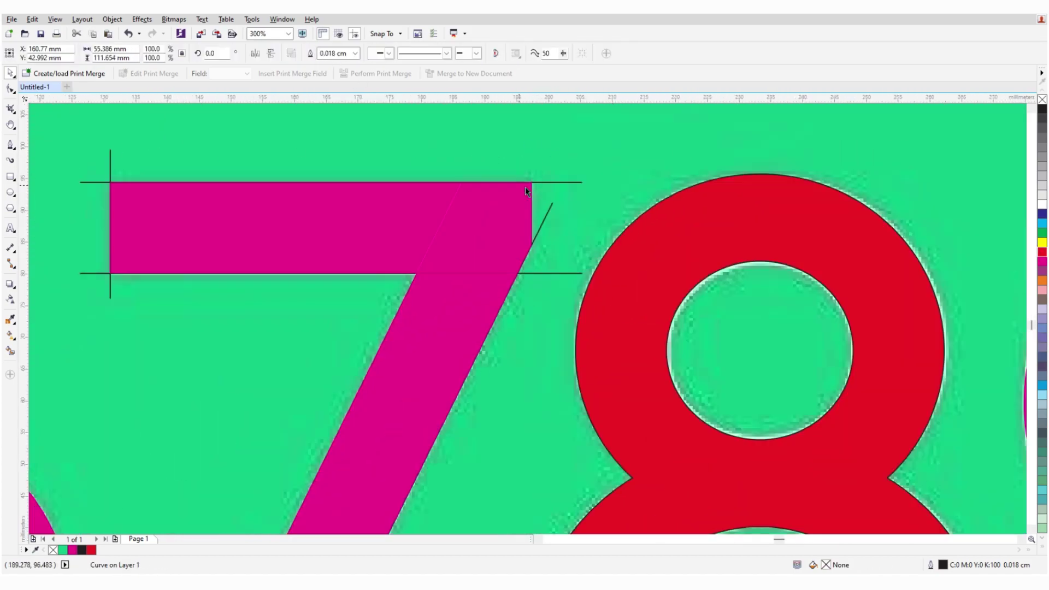
{"action": "key", "text": "Delete"}
{"action": "scroll", "coordinate": [111, 169], "scroll_direction": "down", "scroll_amount": 5}
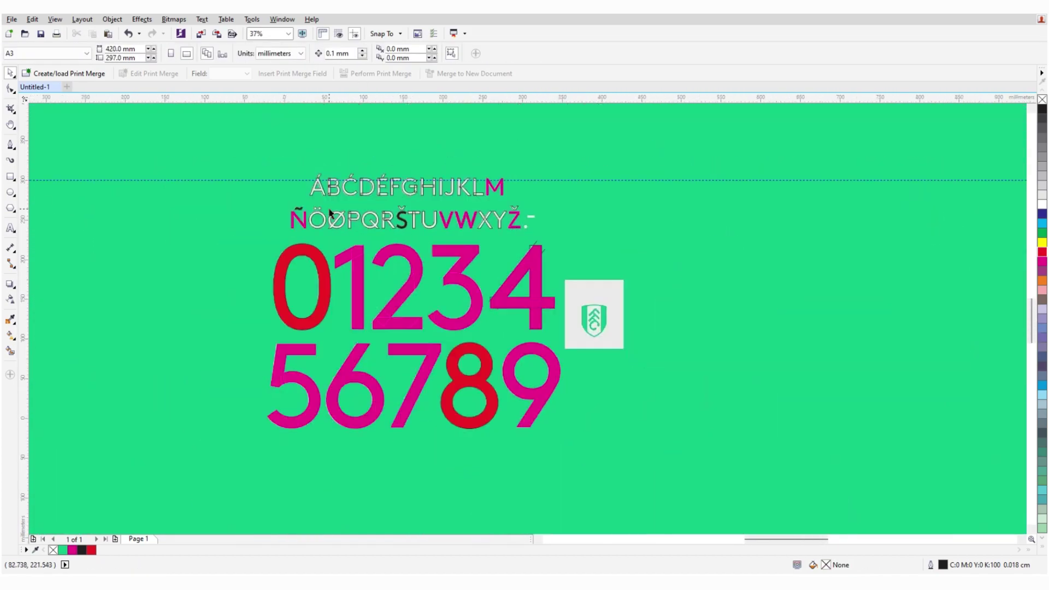
Weld the pieces and accents of the first-row letters from Á to F into single shapes.
{"action": "scroll", "coordinate": [372, 183], "scroll_direction": "up", "scroll_amount": 3}
{"action": "left_click_drag", "start_coordinate": [370, 180], "coordinate": [449, 300]}
{"action": "scroll", "coordinate": [450, 300], "scroll_direction": "up", "scroll_amount": 2}
{"action": "left_click_drag", "start_coordinate": [418, 157], "coordinate": [577, 371]}
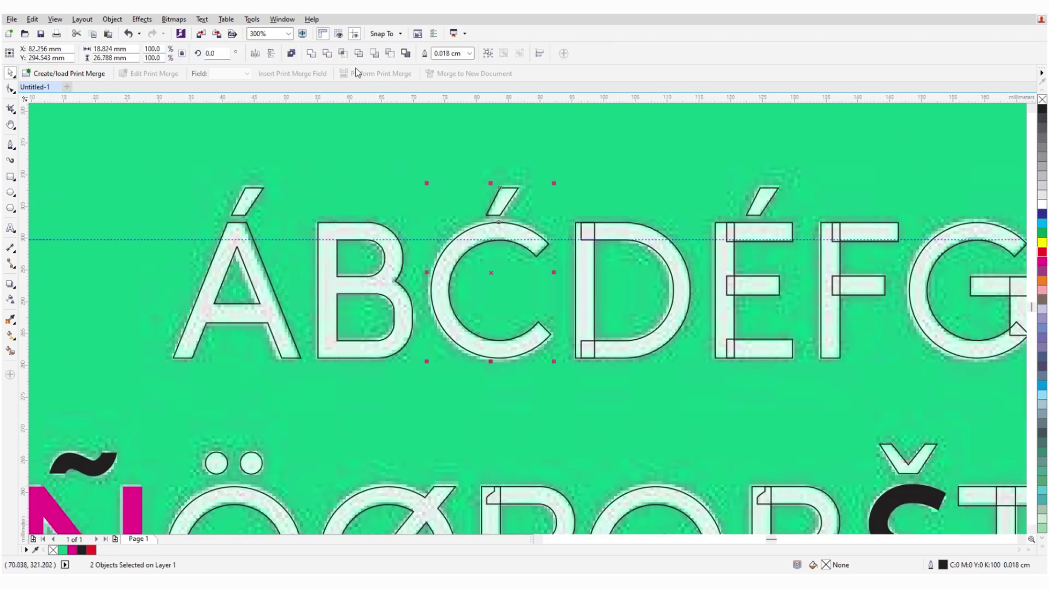
{"action": "left_click", "coordinate": [311, 53]}
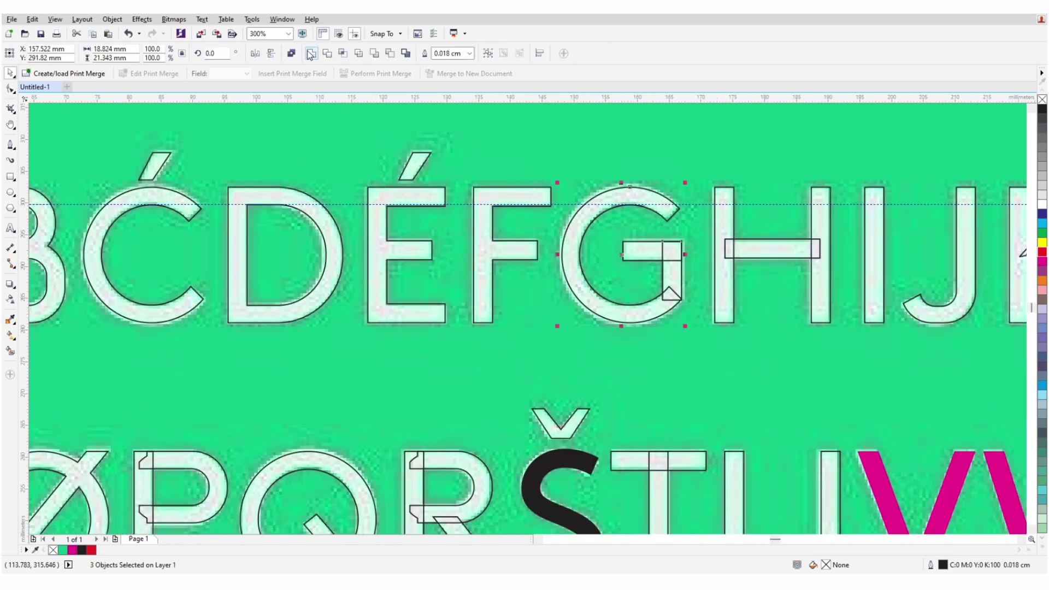
Weld the pieces of the remaining first-row letters from G onward and fill the whole row red.
{"action": "scroll", "coordinate": [339, 181], "scroll_direction": "right", "scroll_amount": 5}
{"action": "left_click_drag", "start_coordinate": [643, 152], "coordinate": [791, 340]}
{"action": "left_click_drag", "start_coordinate": [899, 328], "coordinate": [899, 328]}
{"action": "scroll", "coordinate": [710, 306], "scroll_direction": "down", "scroll_amount": 3}
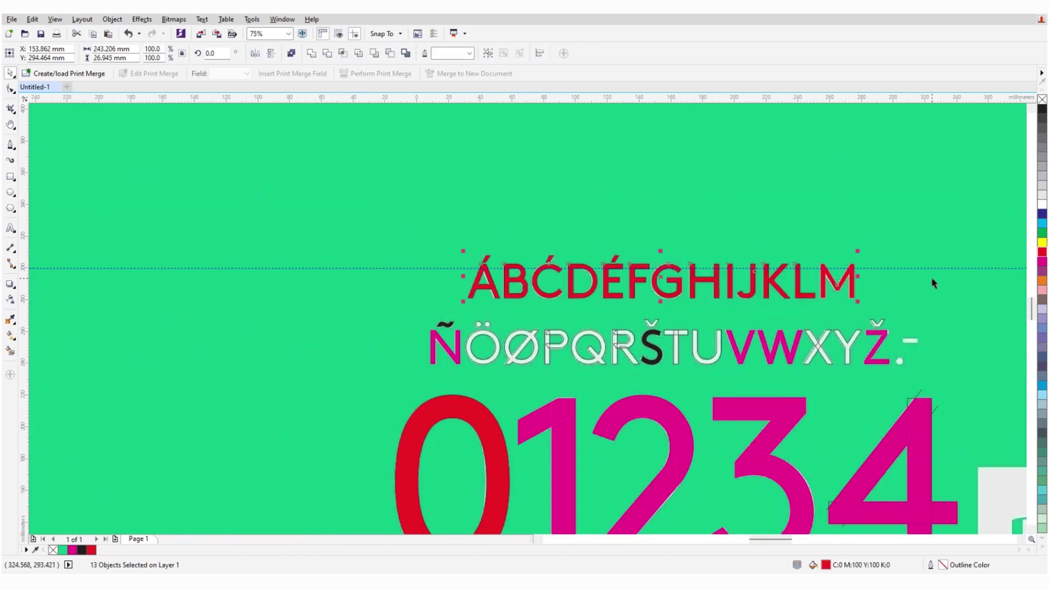
Weld the pieces and accents of the second-row letters Ñ, Ö, P, R, T, X and Ž into single shapes.
{"action": "scroll", "coordinate": [867, 286], "scroll_direction": "up", "scroll_amount": 2}
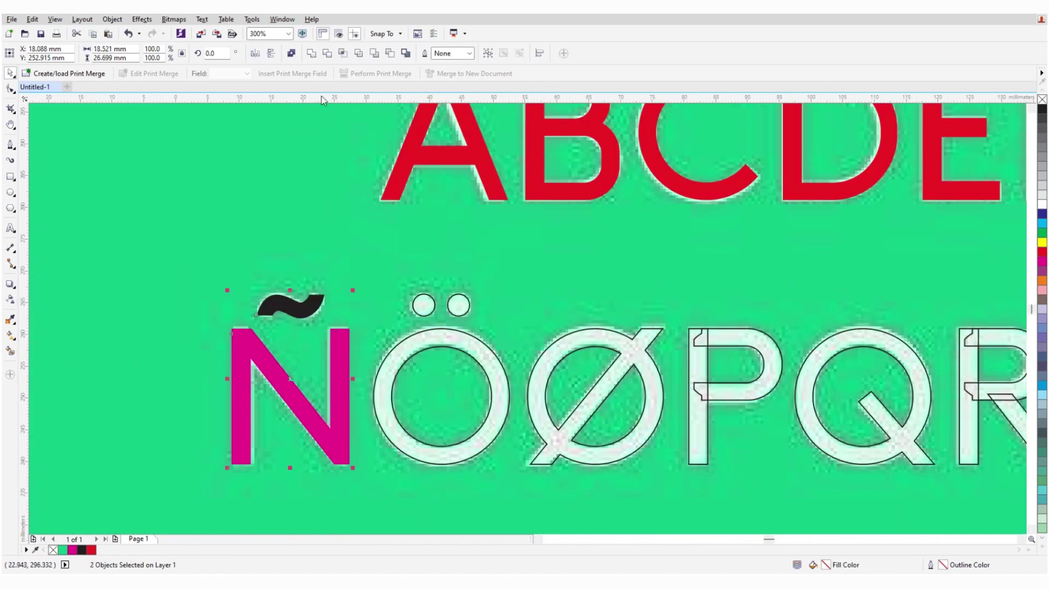
{"action": "left_click_drag", "start_coordinate": [328, 277], "coordinate": [534, 487]}
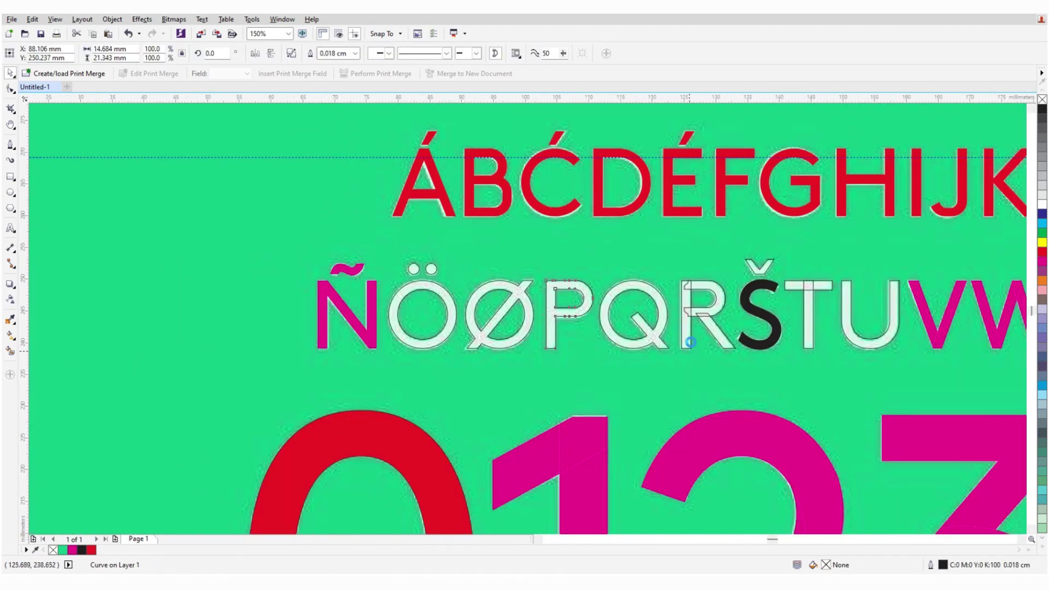
{"action": "left_click", "coordinate": [690, 343]}
{"action": "scroll", "coordinate": [690, 342], "scroll_direction": "up", "scroll_amount": 2}
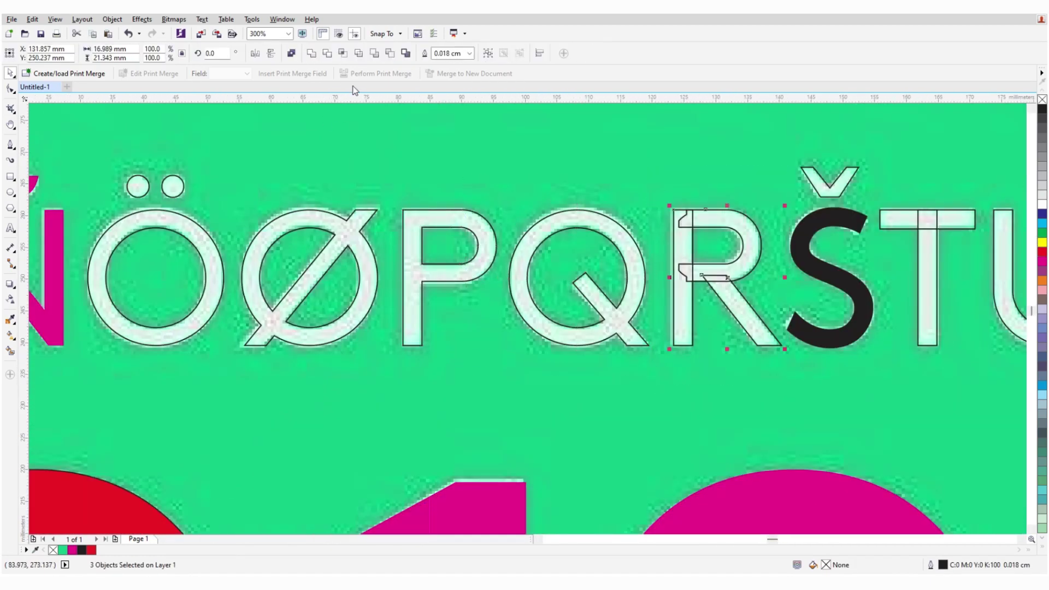
{"action": "scroll", "coordinate": [693, 321], "scroll_direction": "down", "scroll_amount": 2}
{"action": "key", "text": "Tab"}
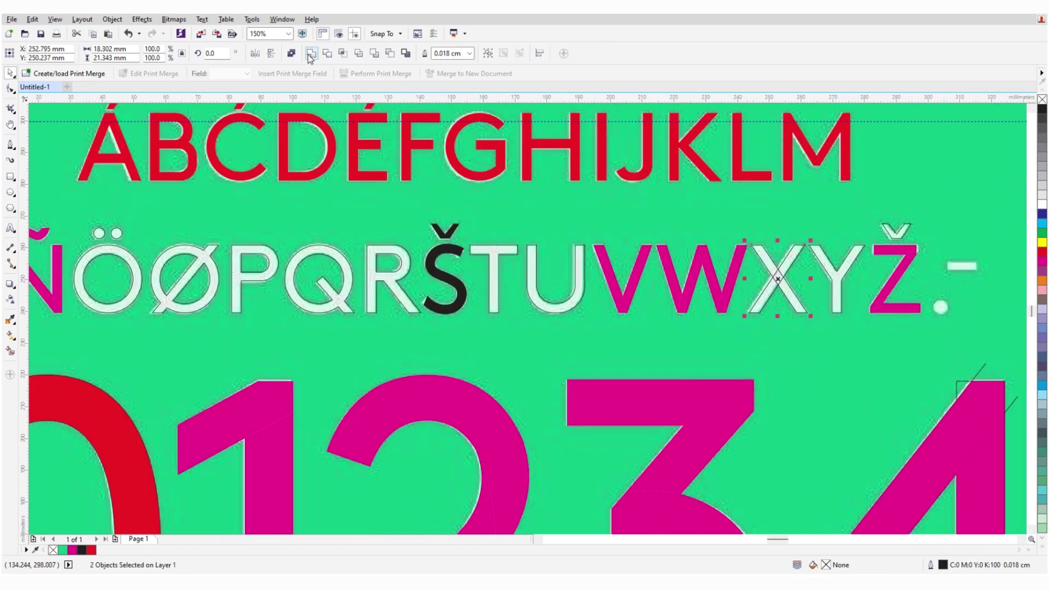
{"action": "key", "text": "Tab"}
Weld the pieces of the numerals 3, 4 and 5 into single shapes in wireframe view.
{"action": "scroll", "coordinate": [781, 192], "scroll_direction": "down", "scroll_amount": 2}
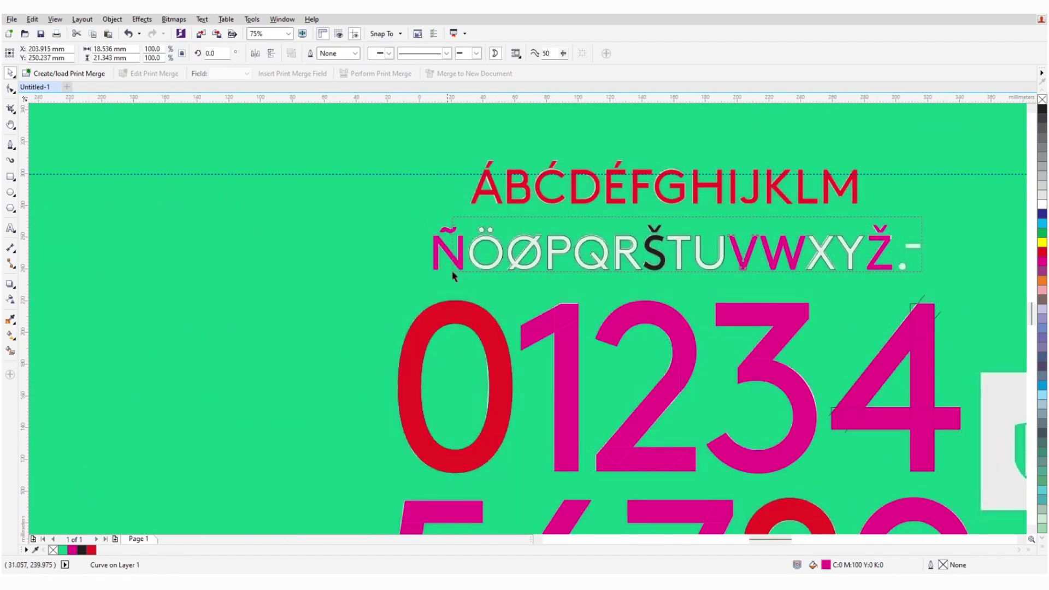
{"action": "key", "text": "Tab"}
{"action": "scroll", "coordinate": [376, 101], "scroll_direction": "down", "scroll_amount": 2}
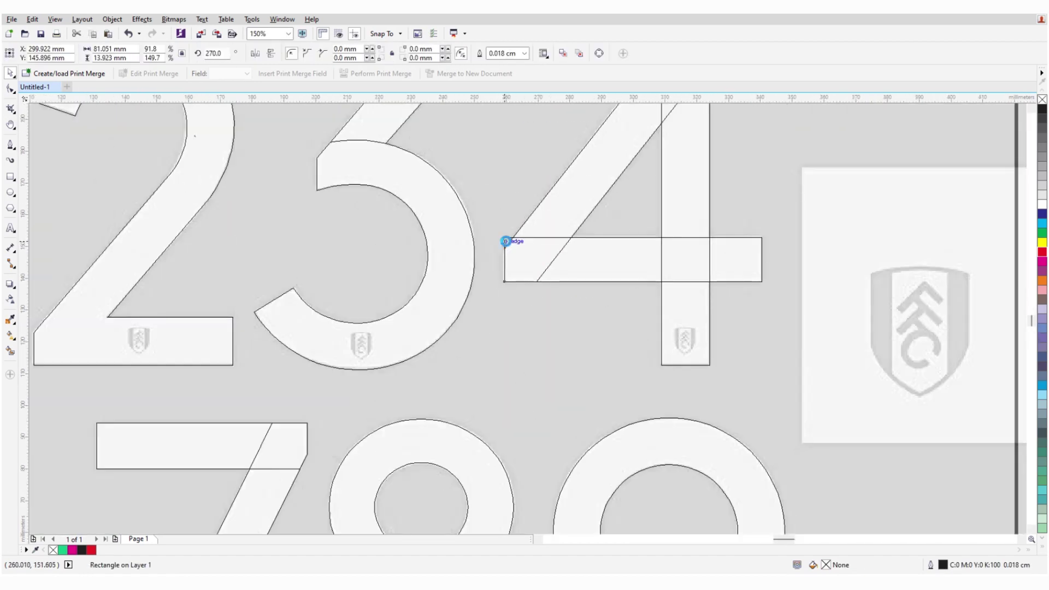
{"action": "left_click", "coordinate": [311, 53]}
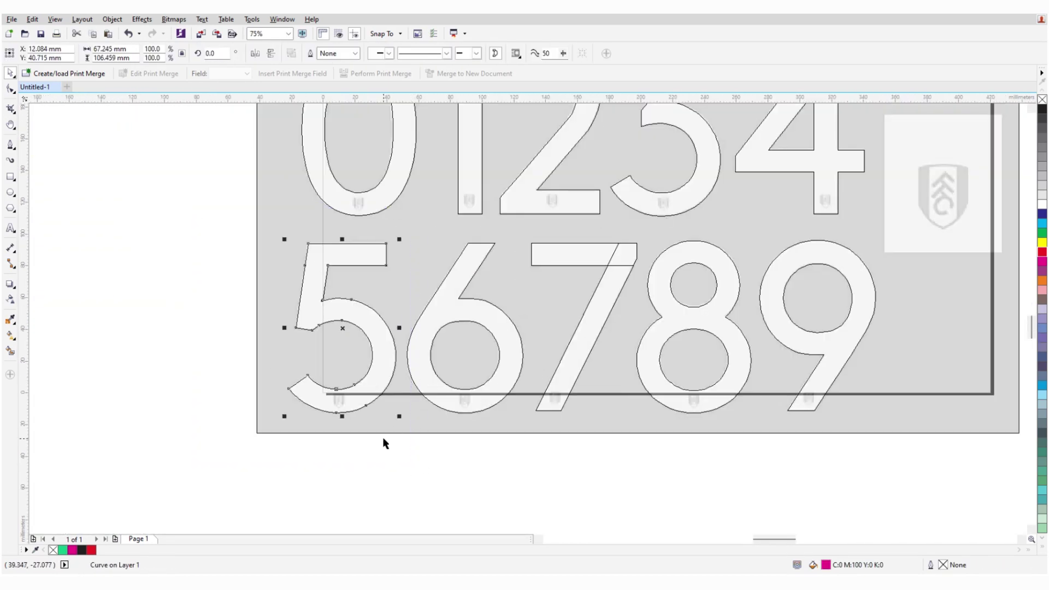